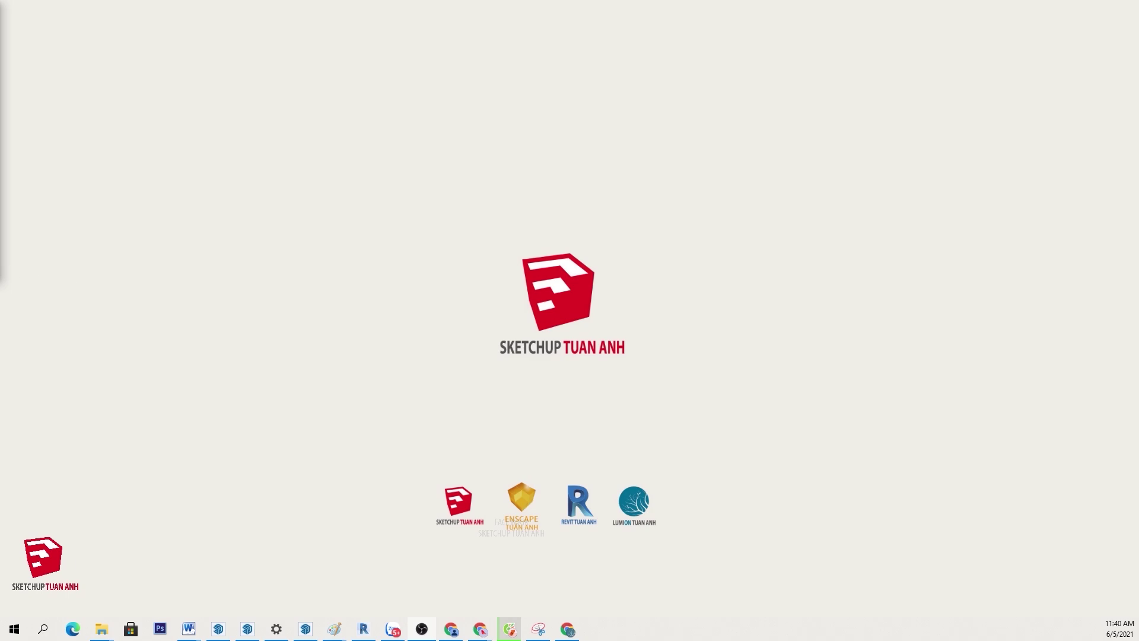
Switch to the Chrome window showing the YouTube ranking video with Alt+Tab
key(alt+Tab)
Maximize Chrome, put the player in full screen, and resume the SketchUp lesson video
click(481, 82)
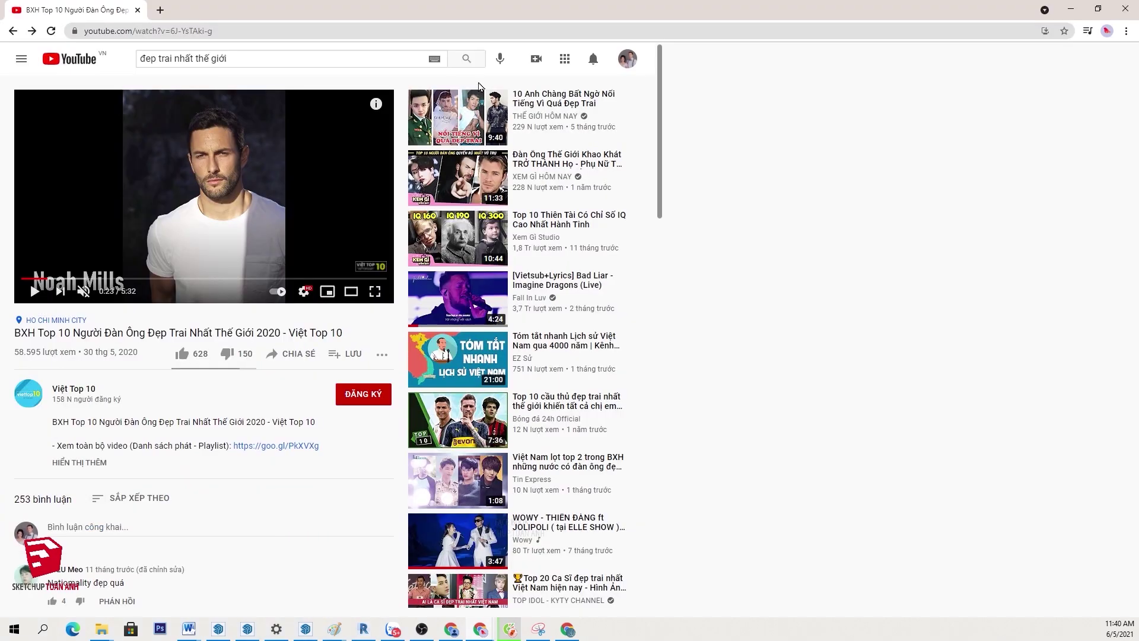
click(800, 506)
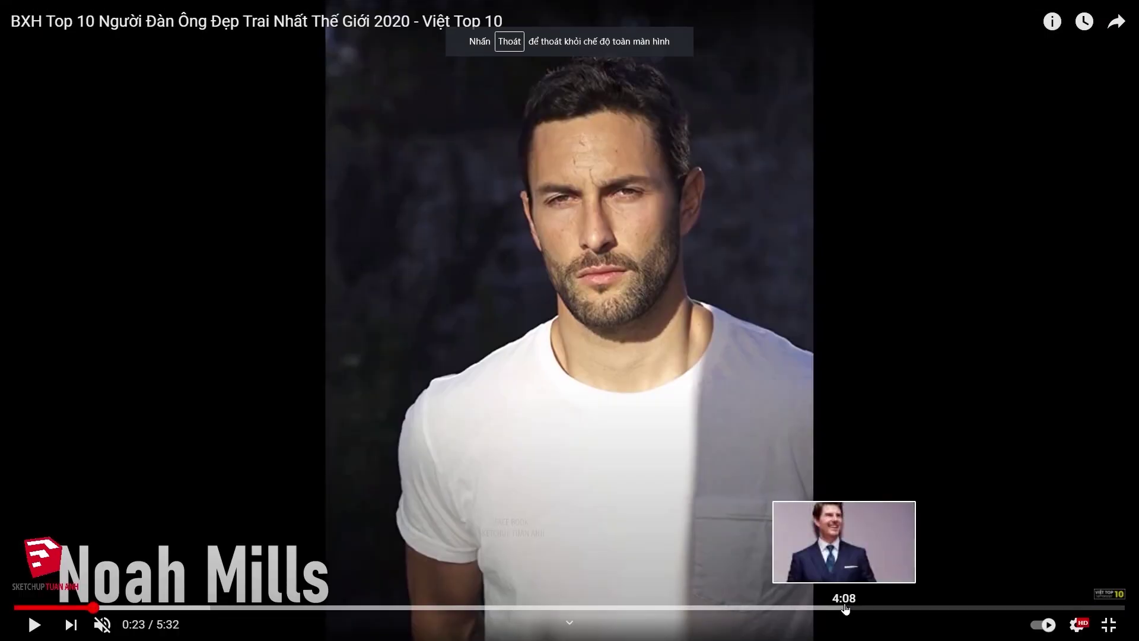
mouse_move(846, 608)
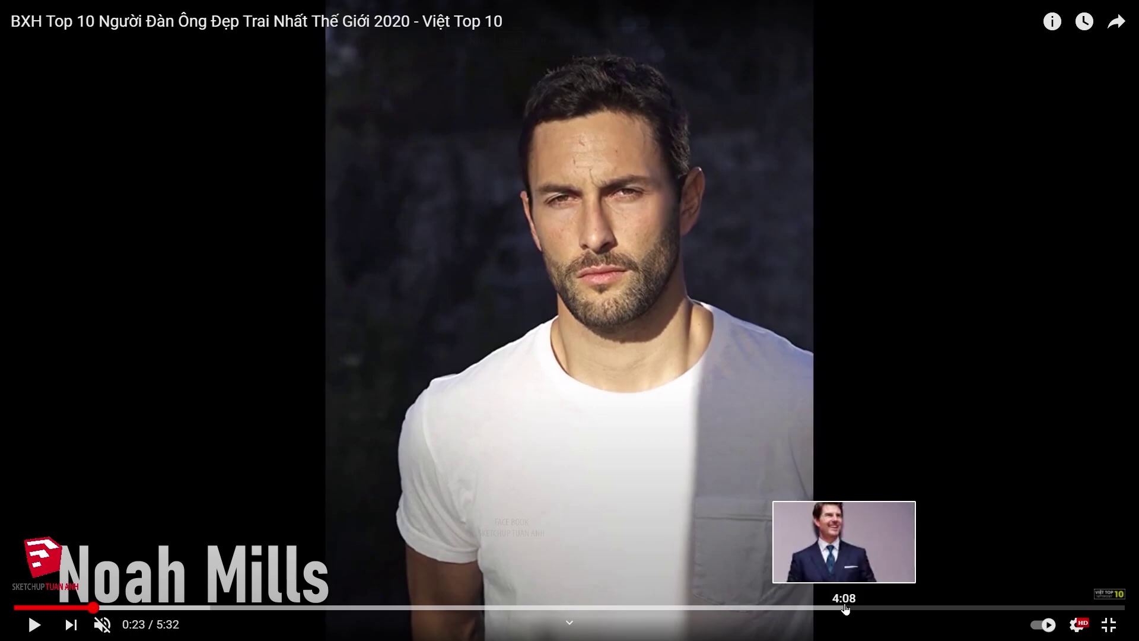
click(34, 627)
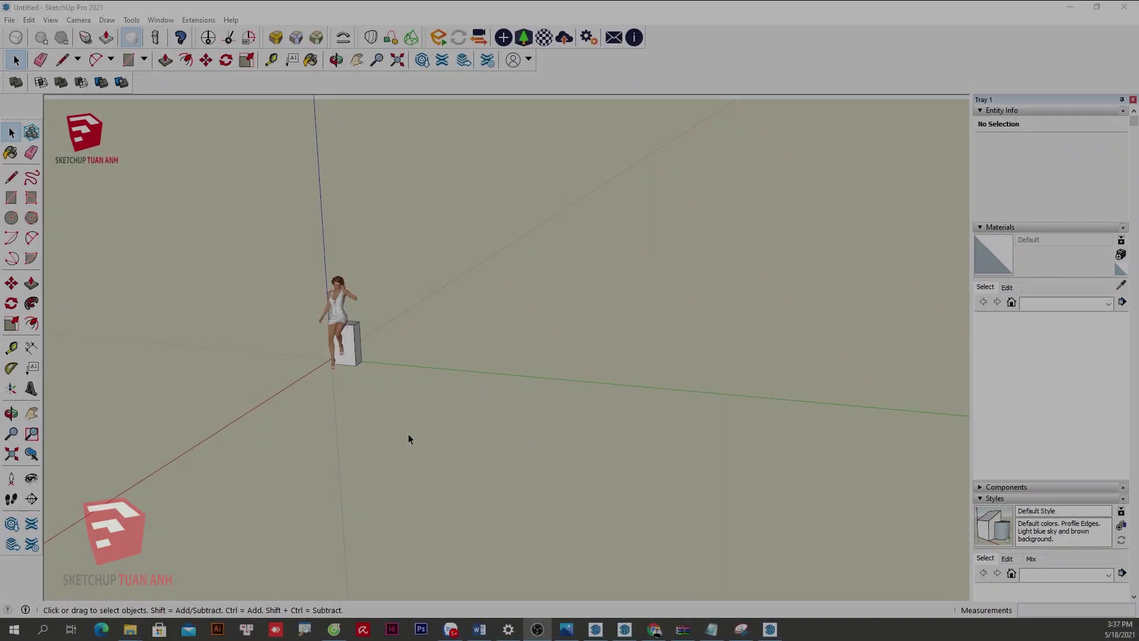
Orbit the view and draw the rectangle base for the box
middle_drag(407, 440, 497, 454)
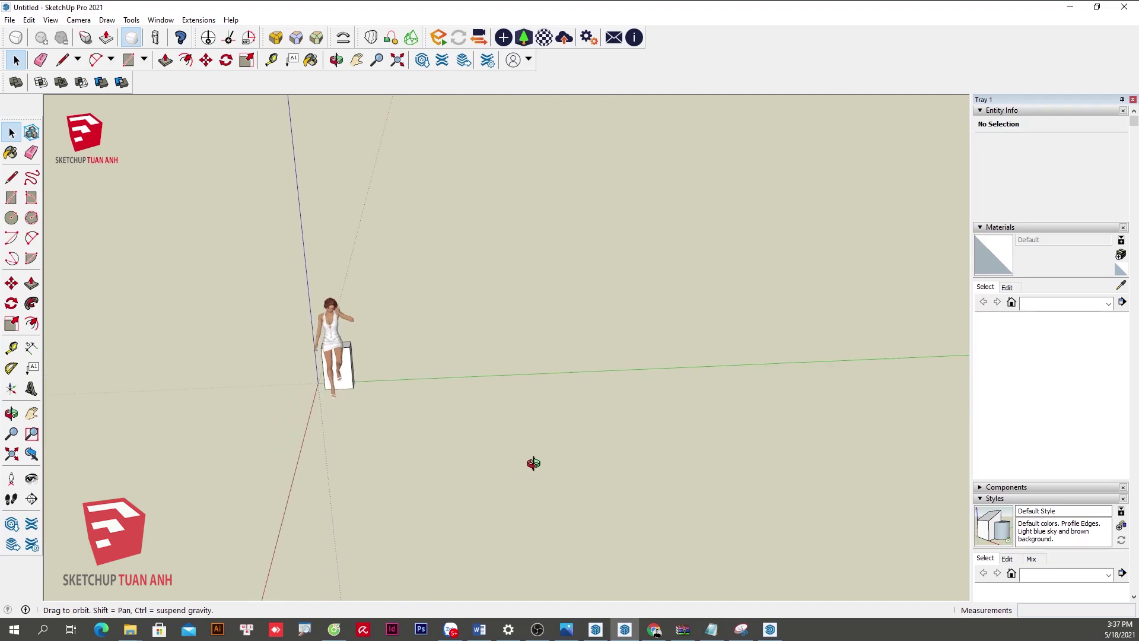
mouse_move(388, 494)
middle_down()
mouse_move(374, 292)
mouse_move(376, 405)
middle_up()
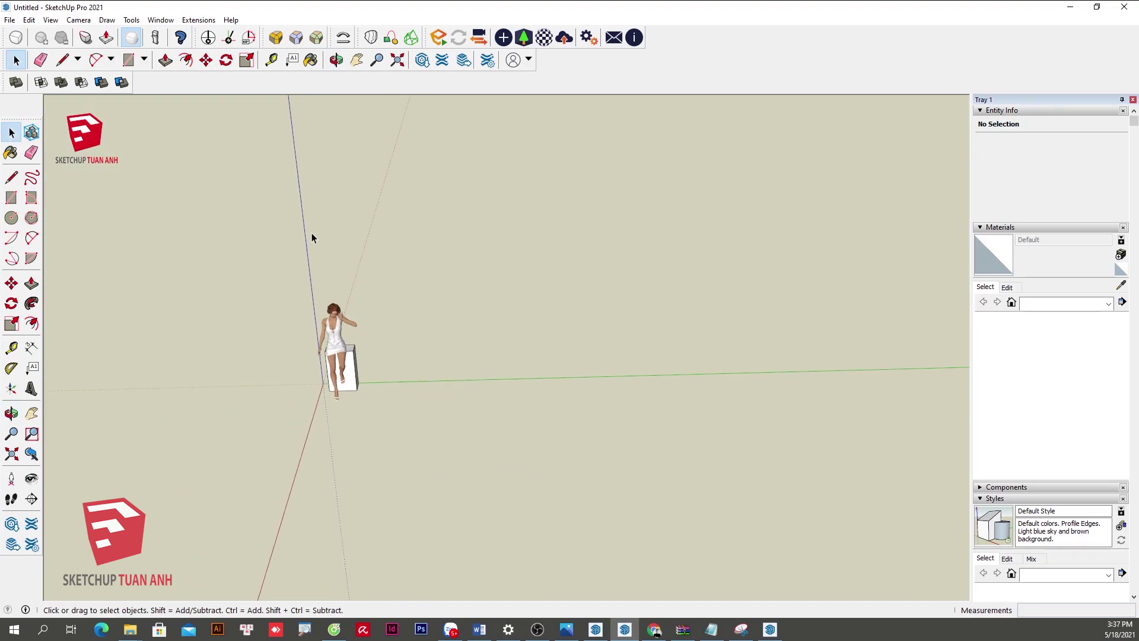
mouse_move(549, 420)
middle_down()
mouse_move(348, 391)
mouse_move(400, 353)
mouse_move(445, 410)
mouse_move(590, 273)
middle_up()
key(r)
click(424, 407)
click(523, 477)
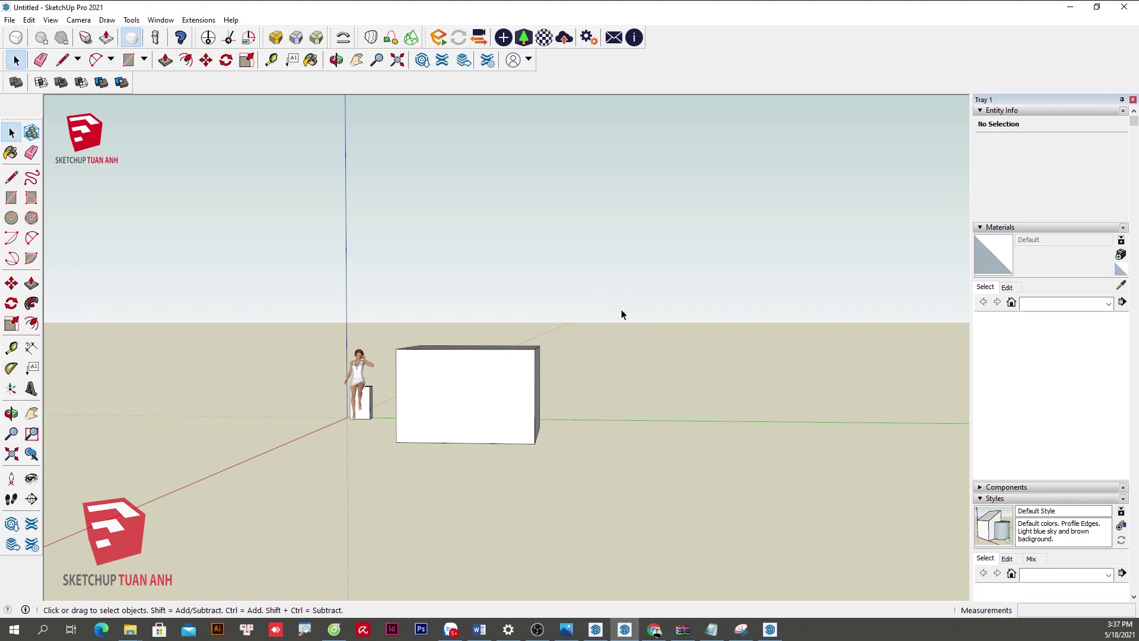
Add a new edge line and delete the stray panels, loose edges and face
mouse_move(360, 367)
middle_down()
mouse_move(593, 450)
mouse_move(537, 450)
mouse_move(843, 421)
mouse_move(463, 315)
middle_up()
key(l)
click(566, 388)
click(645, 409)
key(space)
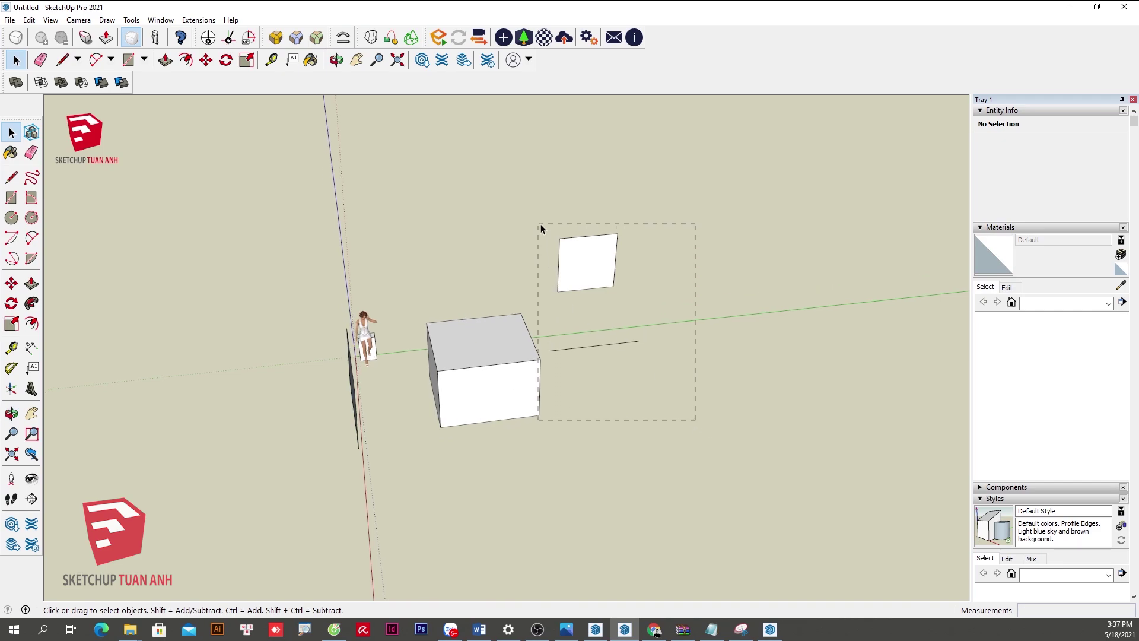
drag(540, 227, 540, 228)
key(Delete)
drag(360, 477, 320, 363)
key(Delete)
Shift the box's top front edge to form the wedge's sloped face, then orbit around it
mouse_move(319, 363)
middle_down()
mouse_move(380, 367)
mouse_move(408, 416)
mouse_move(699, 409)
middle_up()
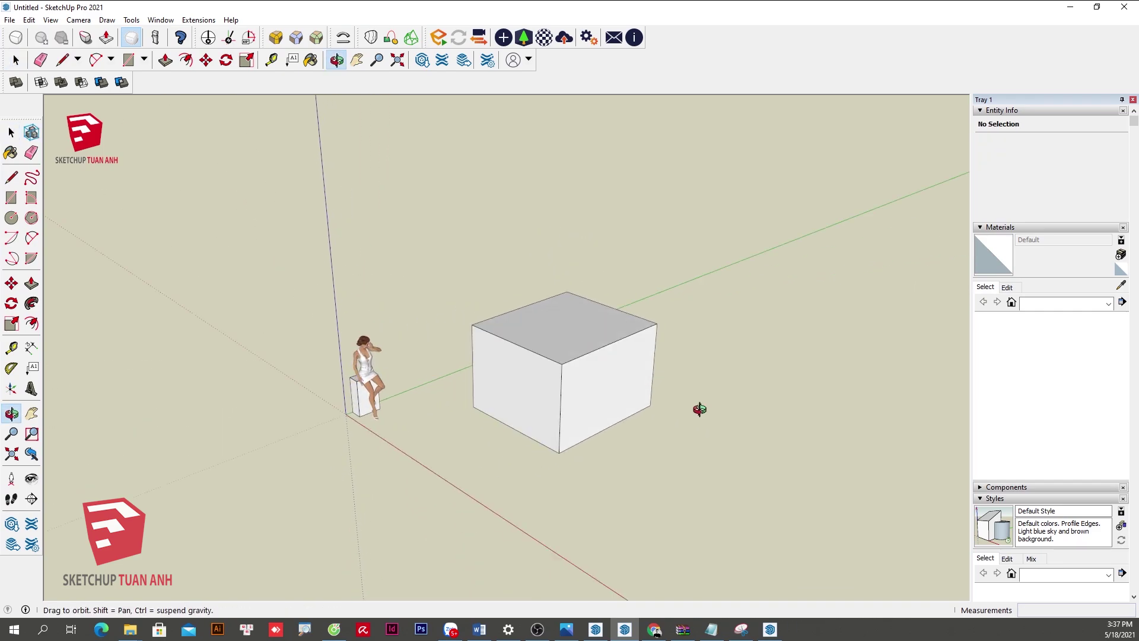
scroll(652, 383, up, 3)
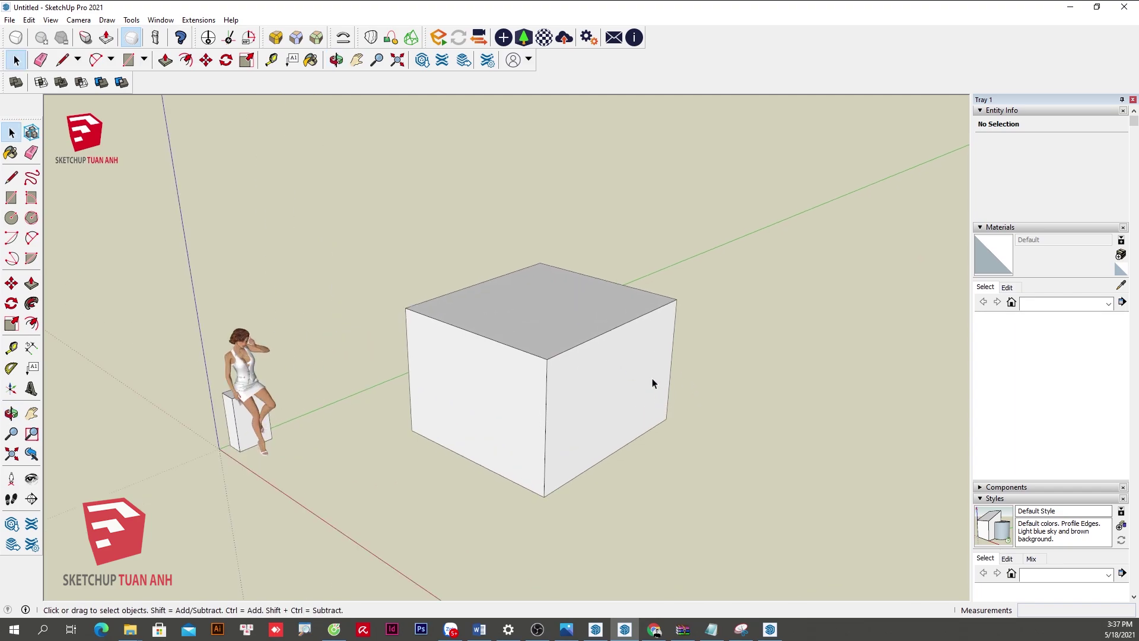
key(l)
click(449, 320)
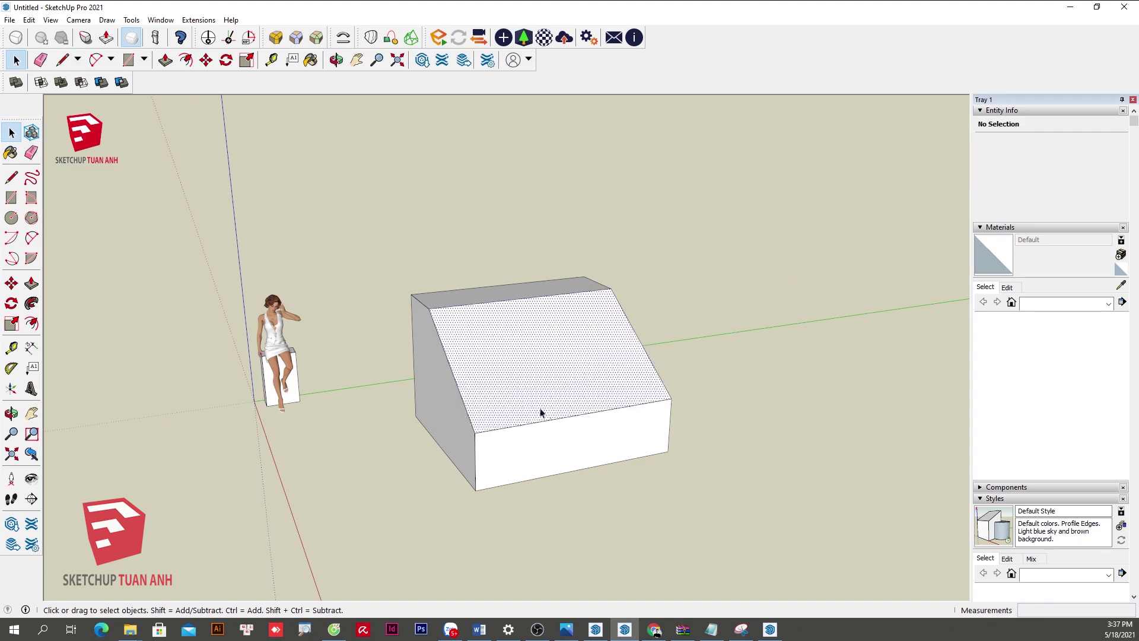
middle_drag(540, 412, 722, 331)
click(546, 338)
scroll(614, 355, up, 2)
mouse_move(614, 350)
middle_down()
mouse_move(821, 326)
mouse_move(460, 326)
middle_up()
middle_drag(522, 412, 528, 422)
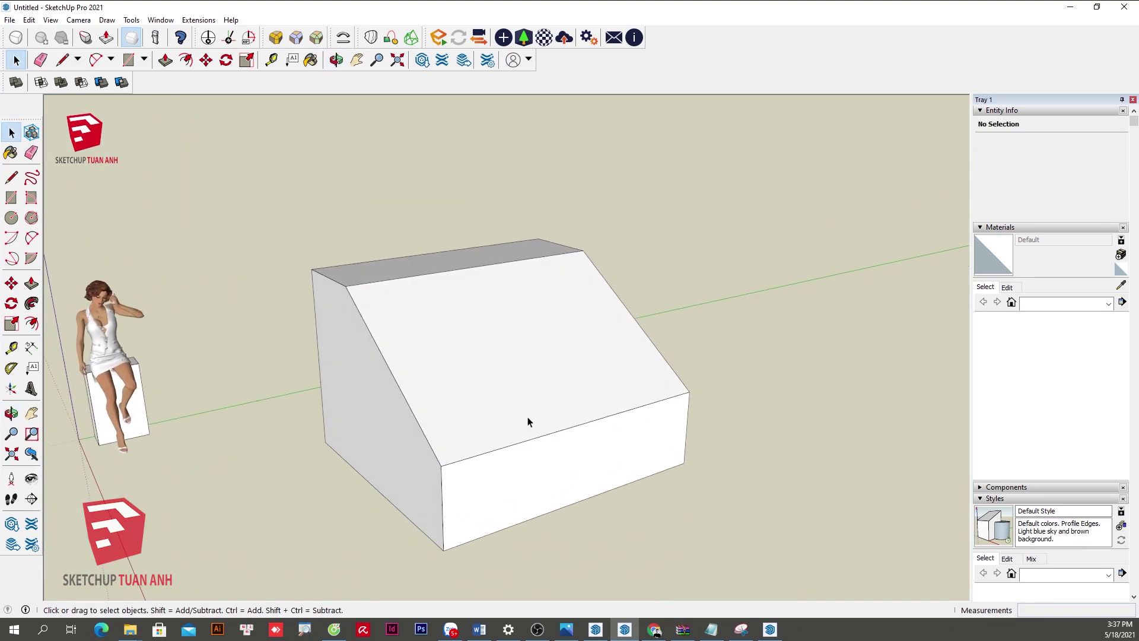
Align the drawing axes to the wedge's sloped face with Align Axes
click(534, 332)
right_click(524, 328)
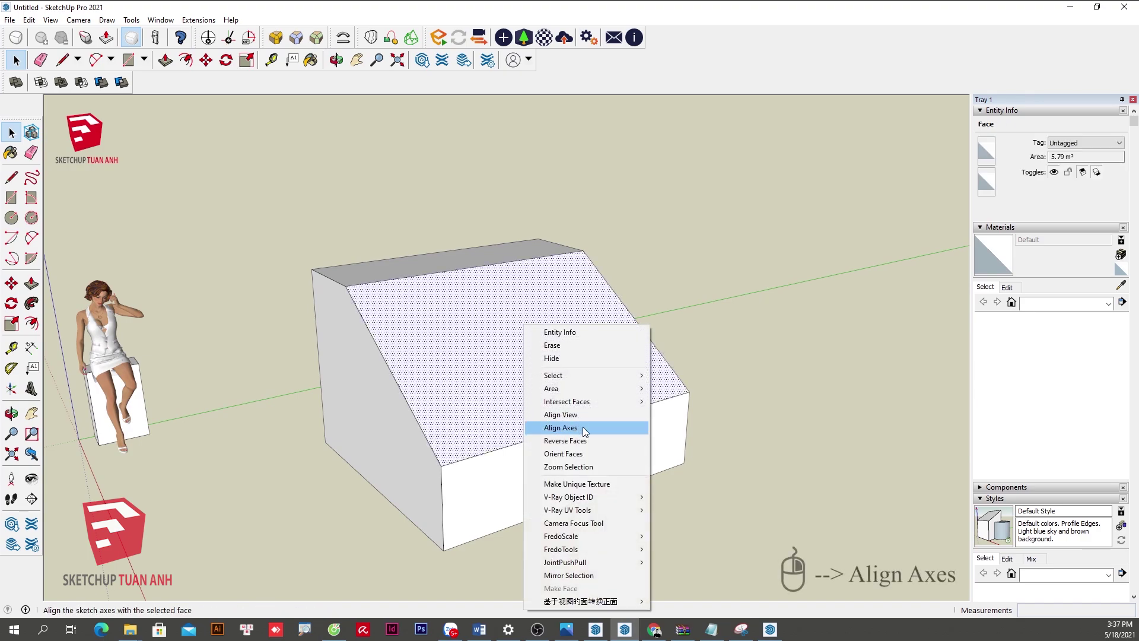
click(585, 431)
mouse_move(532, 463)
middle_down()
mouse_move(811, 315)
mouse_move(562, 384)
mouse_move(228, 407)
mouse_move(117, 402)
mouse_move(763, 386)
mouse_move(605, 386)
mouse_move(292, 421)
mouse_move(313, 338)
mouse_move(262, 377)
mouse_move(425, 349)
mouse_move(420, 395)
mouse_move(516, 369)
middle_up()
Draw four rectangle faces beside the wedge on the realigned axes
key(space)
key(r)
click(527, 315)
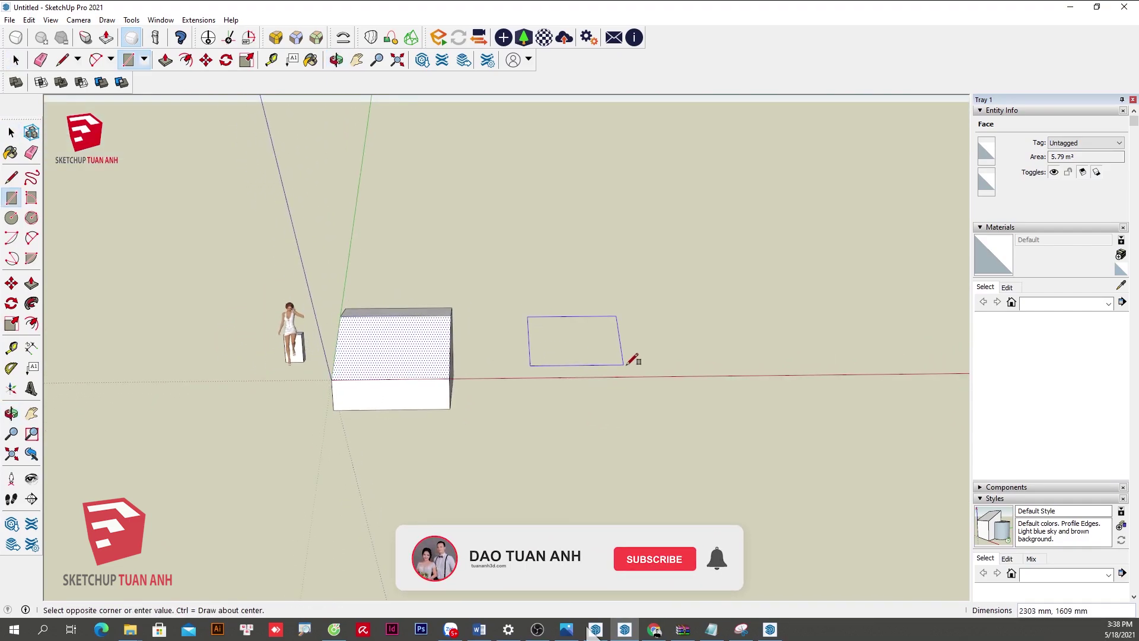
click(646, 376)
click(715, 293)
click(824, 351)
click(562, 237)
click(630, 272)
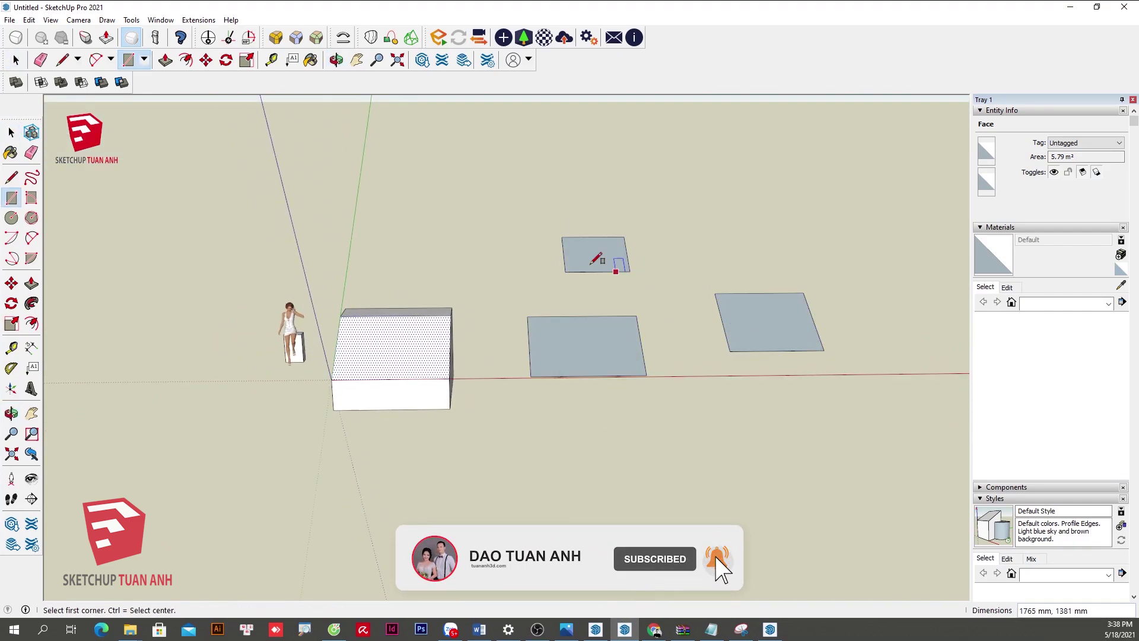
click(473, 214)
click(552, 253)
key(space)
Split the box's top face with a line and push/pull an upper block from it
mouse_move(407, 331)
middle_down()
mouse_move(943, 293)
mouse_move(405, 387)
mouse_move(394, 321)
middle_up()
key(l)
click(393, 330)
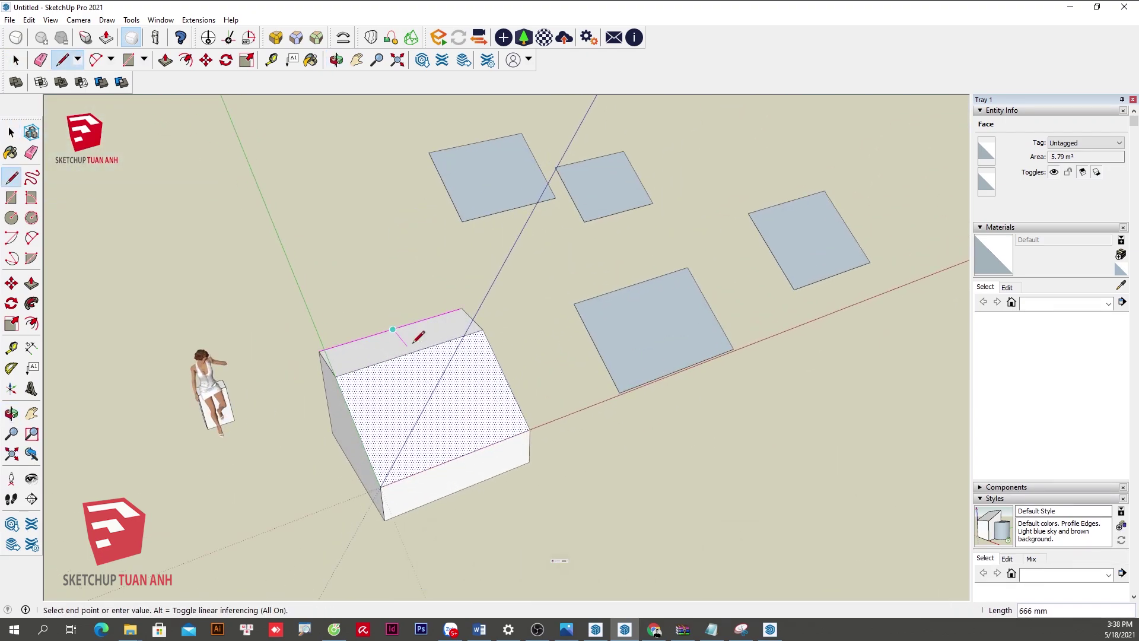
click(412, 352)
key(p)
drag(440, 330, 416, 279)
Move the upper block's top edge to give it a sloped face
middle_drag(415, 279, 409, 285)
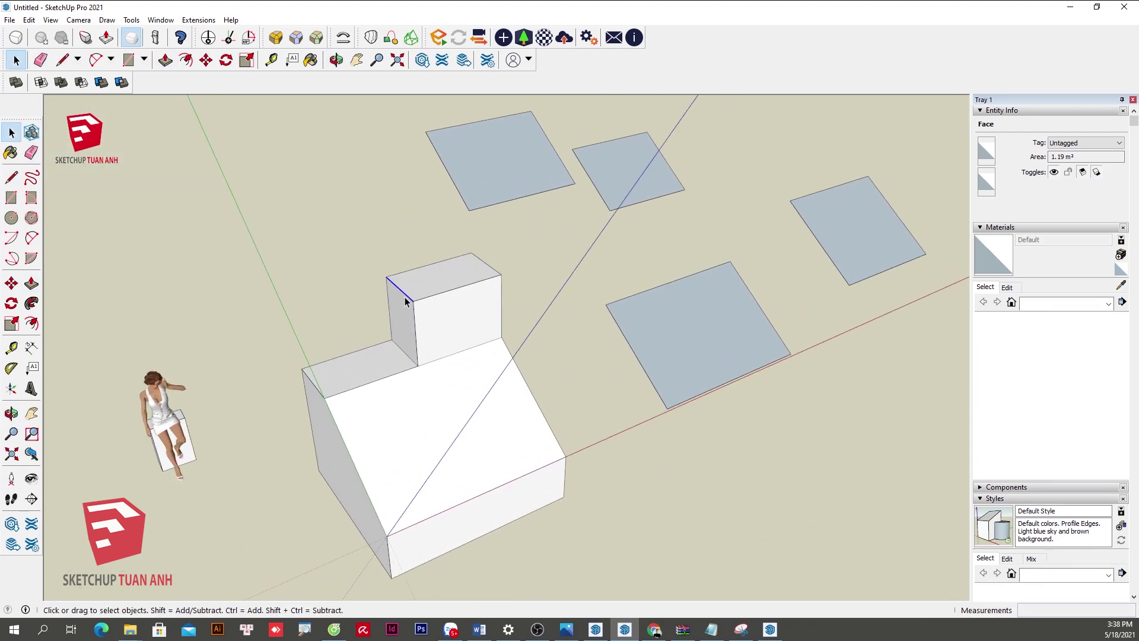
key(m)
drag(415, 279, 463, 292)
key(space)
mouse_move(462, 291)
middle_down()
mouse_move(483, 381)
mouse_move(453, 323)
mouse_move(463, 287)
mouse_move(518, 272)
middle_up()
Align the drawing axes to the upper block's sloped face
right_click(470, 247)
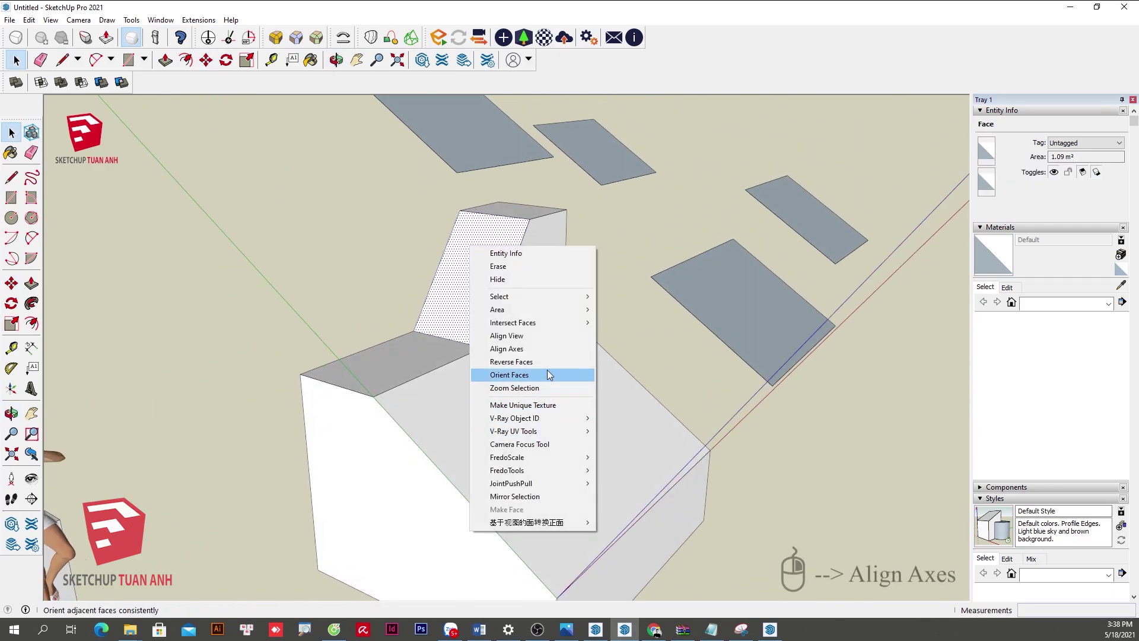
click(539, 350)
mouse_move(539, 350)
middle_down()
mouse_move(493, 371)
mouse_move(649, 287)
middle_up()
Draw three rectangle faces on the newly tilted axis plane
key(r)
click(632, 258)
click(748, 313)
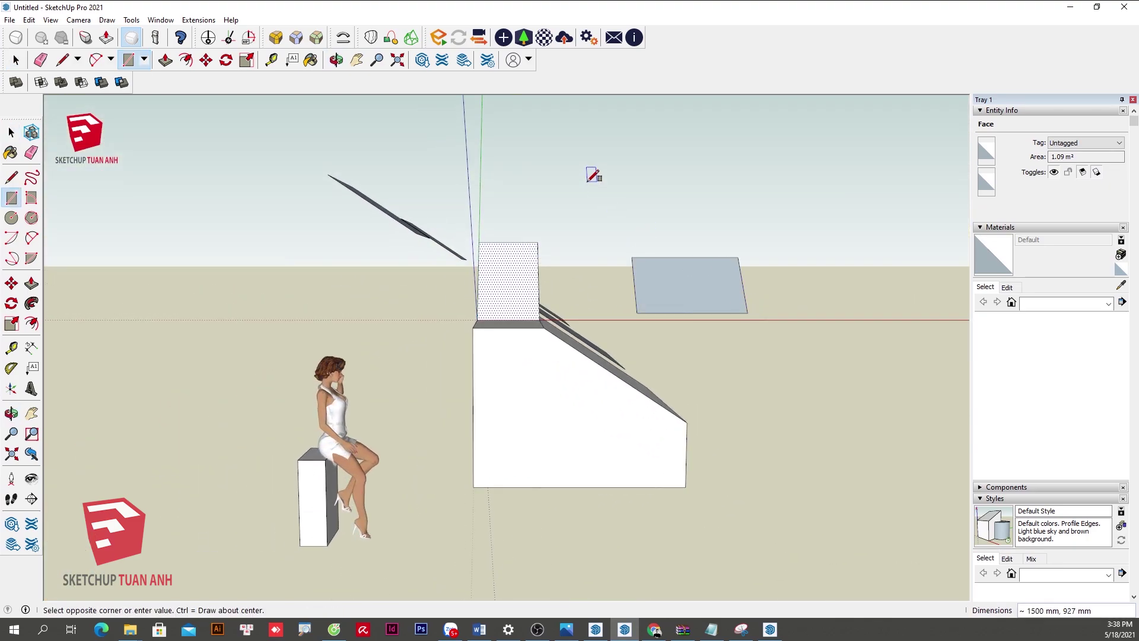
click(589, 182)
click(651, 223)
click(843, 243)
mouse_move(692, 287)
middle_down()
mouse_move(247, 322)
mouse_move(444, 402)
middle_up()
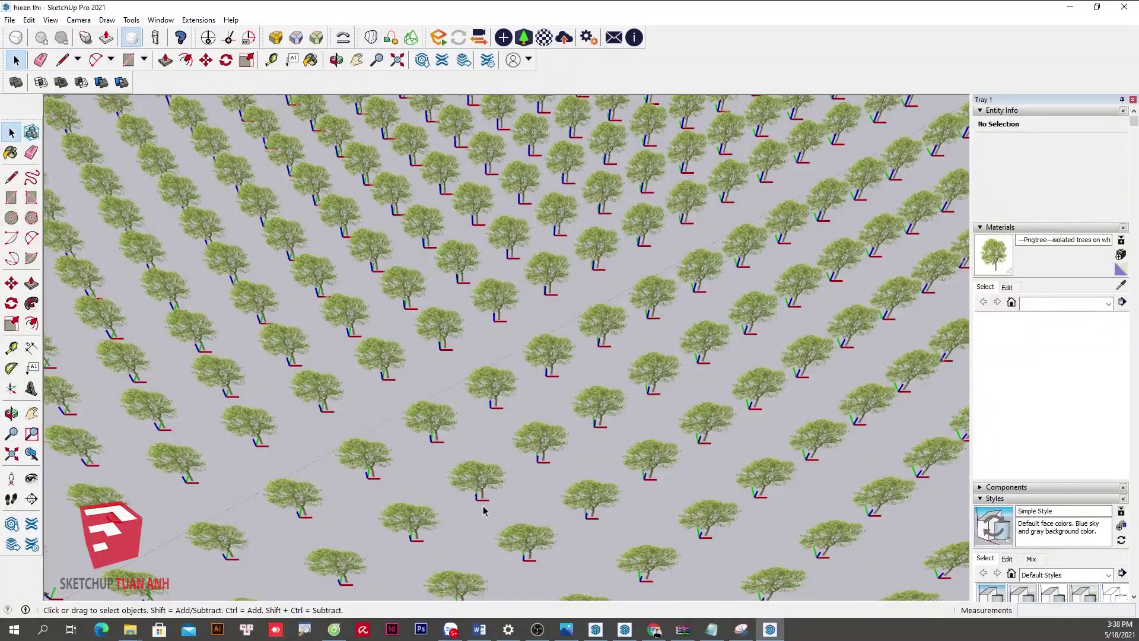
Orbit around the tree field to inspect each tree component's axes at its trunk base
mouse_move(484, 510)
middle_down()
mouse_move(470, 470)
mouse_move(468, 381)
mouse_move(477, 383)
middle_up()
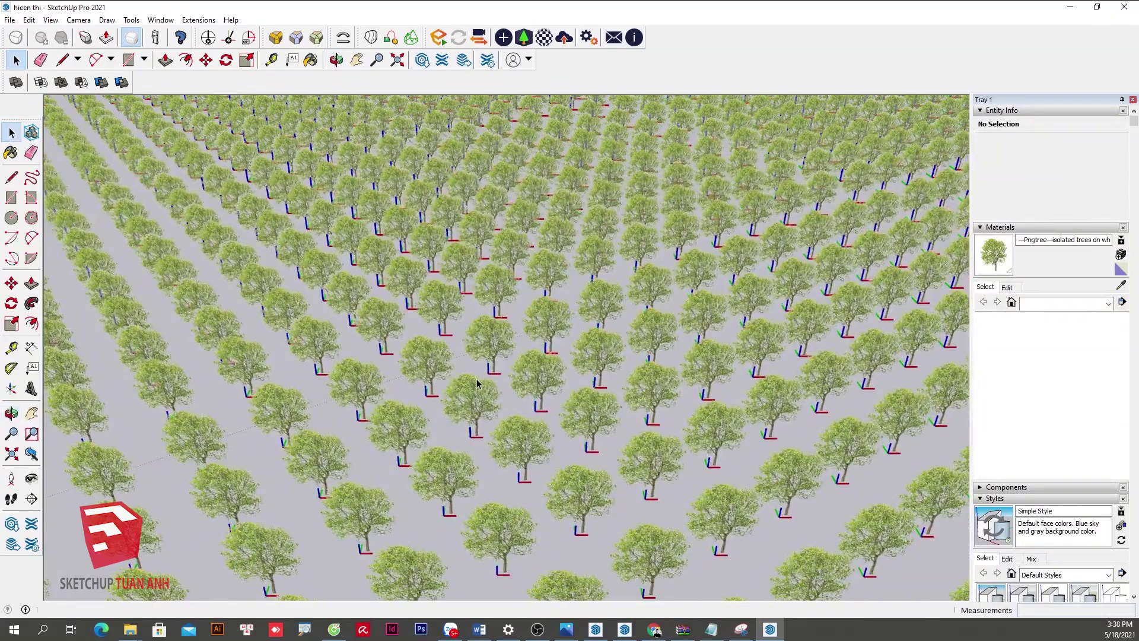
mouse_move(534, 360)
middle_down()
mouse_move(542, 338)
mouse_move(590, 326)
mouse_move(519, 412)
middle_up()
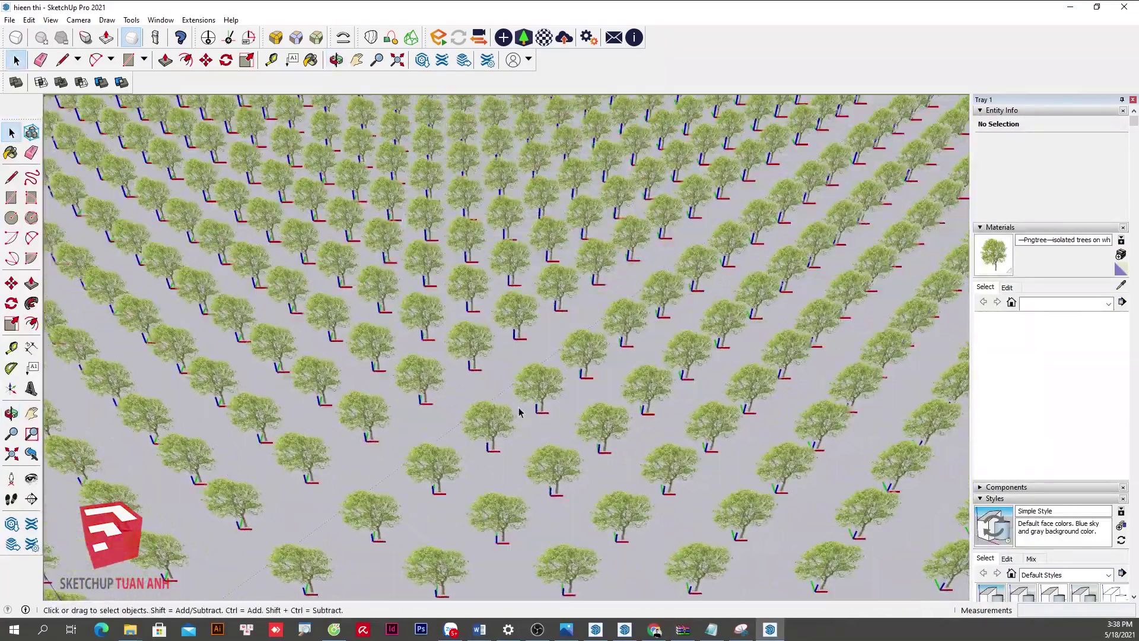
mouse_move(433, 454)
middle_down()
mouse_move(453, 407)
mouse_move(440, 394)
middle_up()
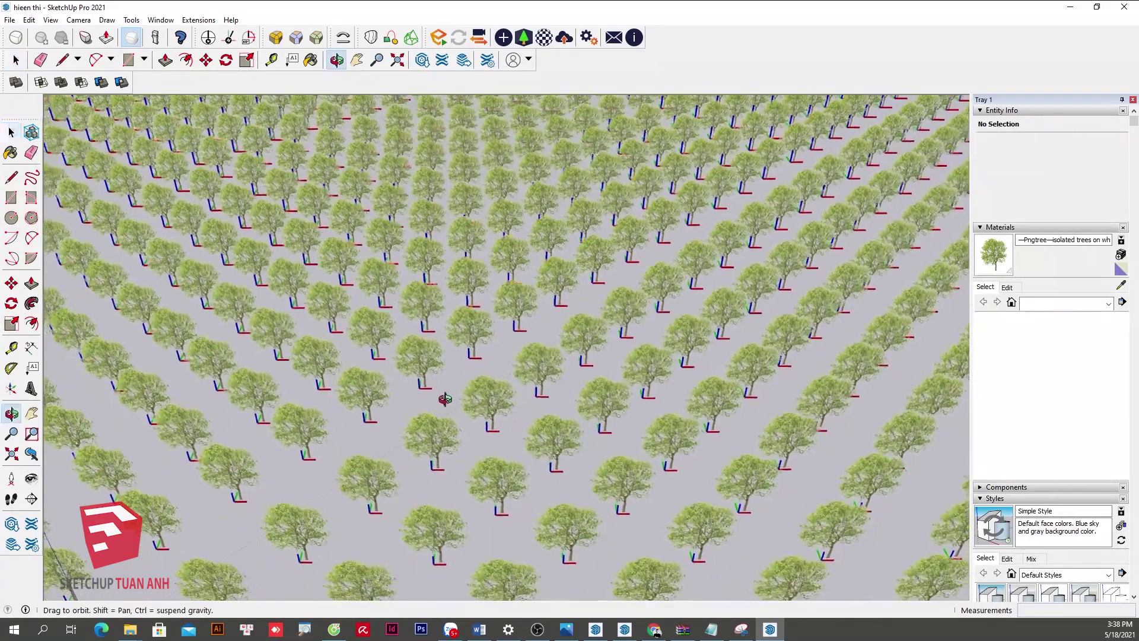
mouse_move(525, 419)
middle_down()
mouse_move(501, 394)
mouse_move(372, 333)
mouse_move(412, 297)
mouse_move(465, 315)
mouse_move(513, 388)
mouse_move(496, 380)
middle_up()
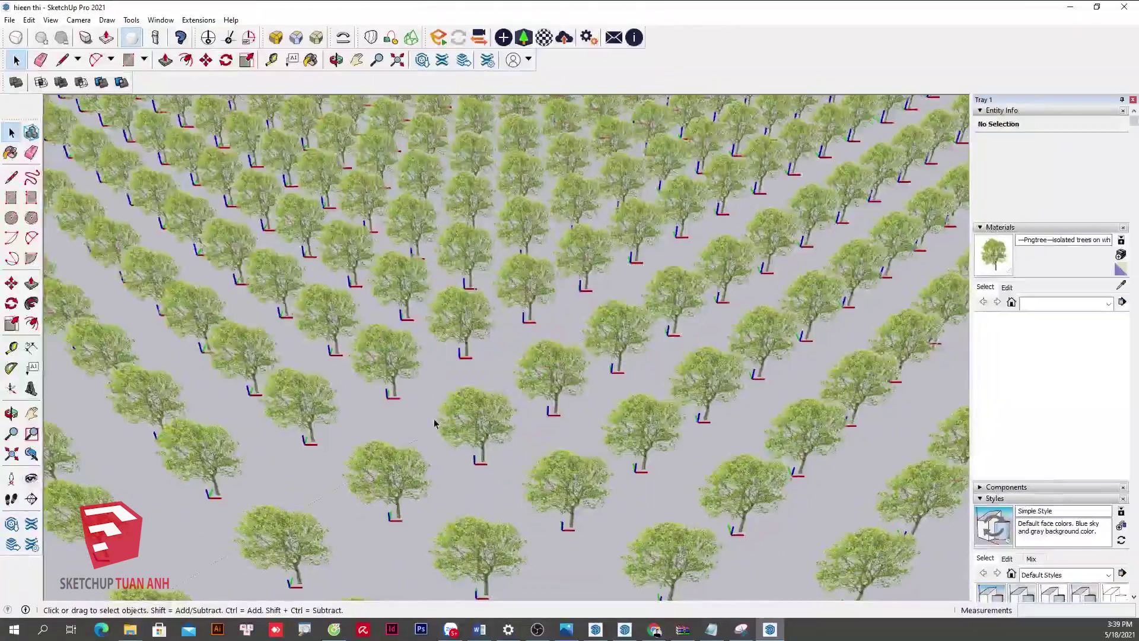
Uncheck Show component axes in Model Info > Components and close the dialog
click(161, 19)
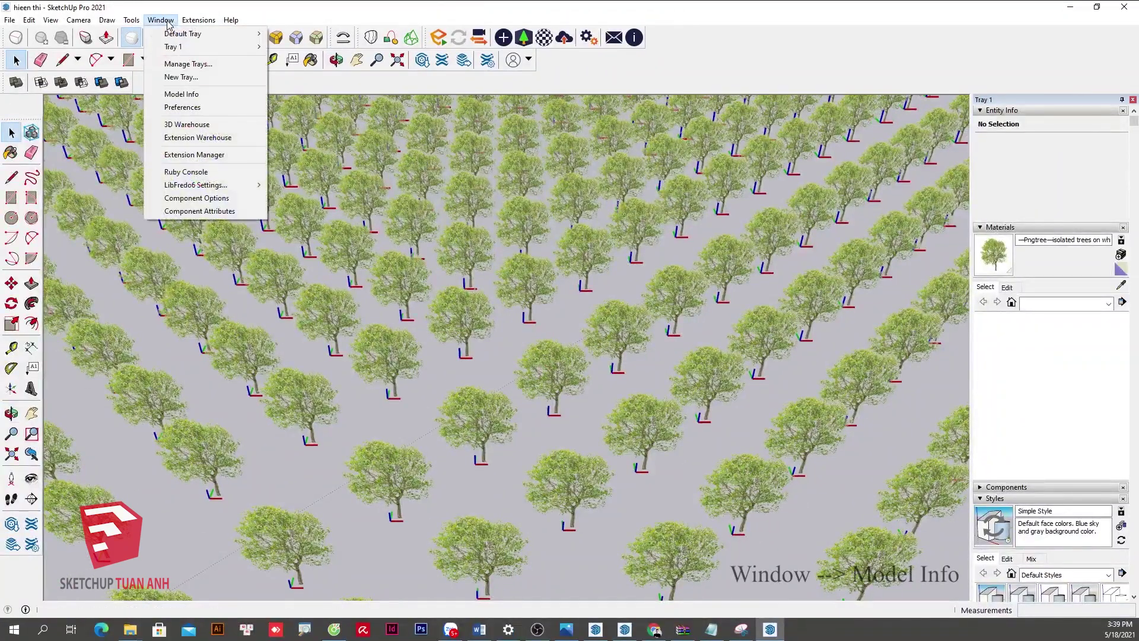
click(219, 95)
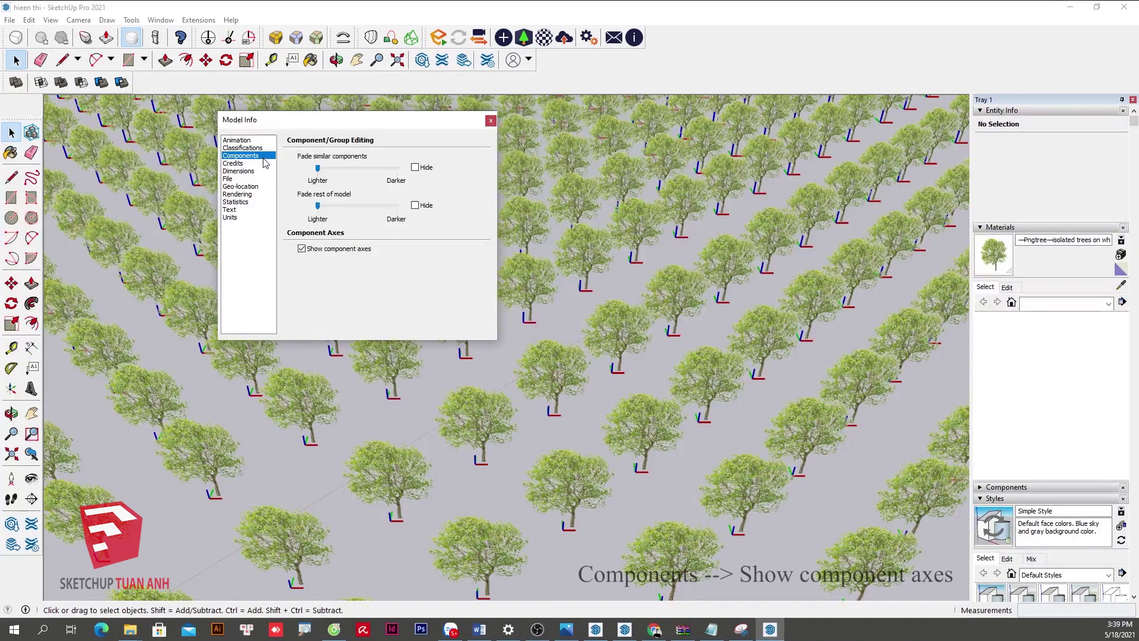
click(302, 249)
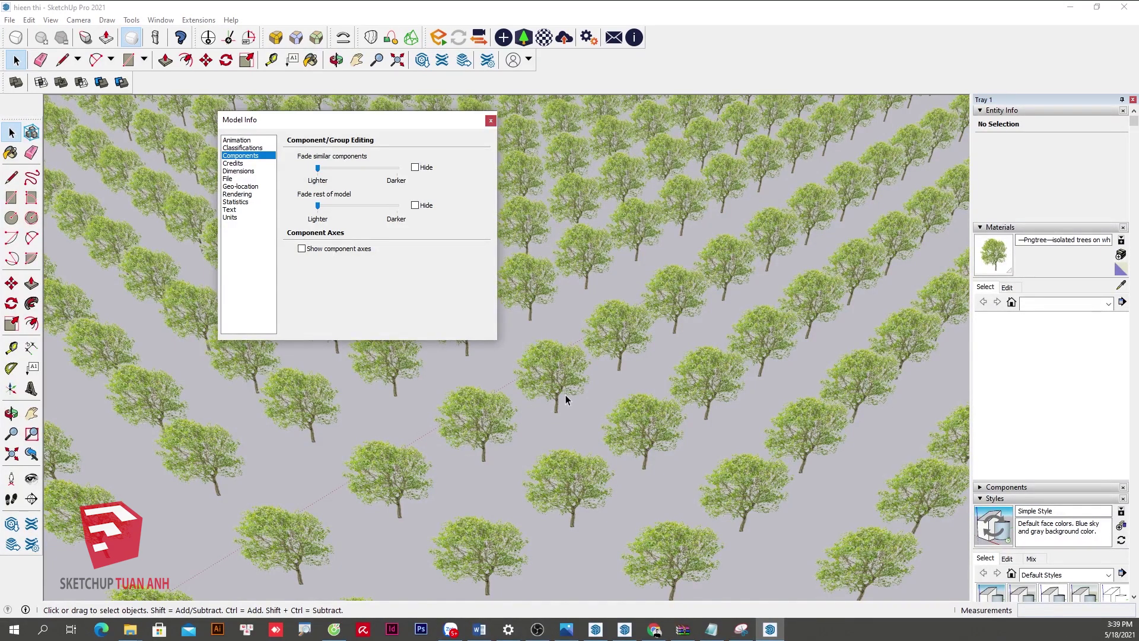
click(490, 121)
mouse_move(562, 455)
middle_down()
mouse_move(451, 370)
mouse_move(142, 376)
mouse_move(537, 374)
mouse_move(490, 377)
middle_up()
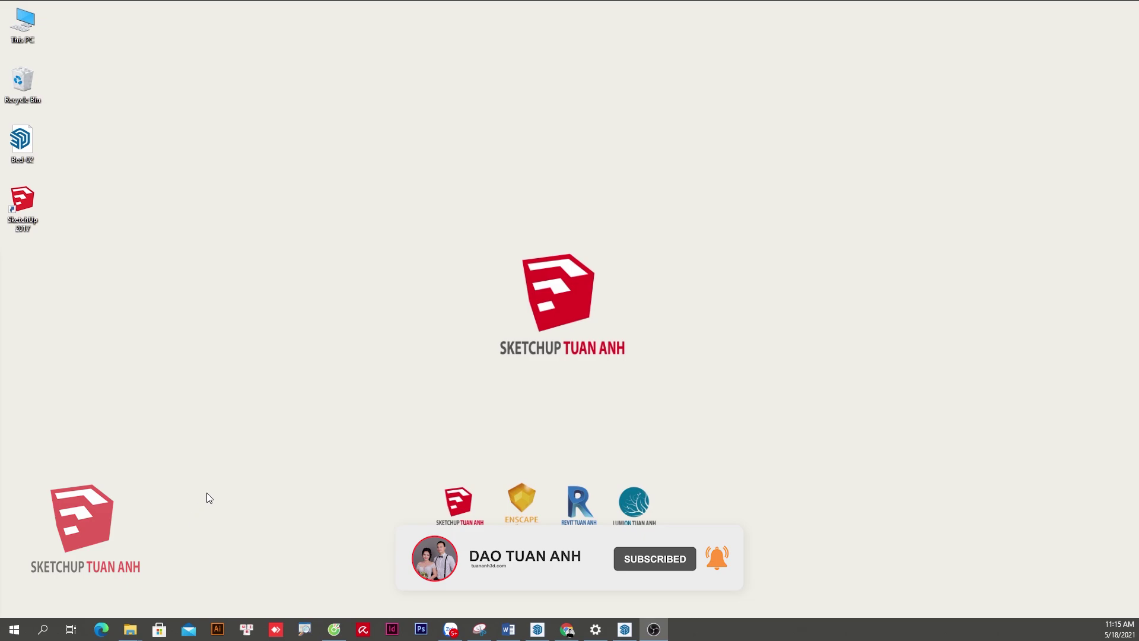
Refresh the desktop and bring the Chrome window back up
right_click(676, 358)
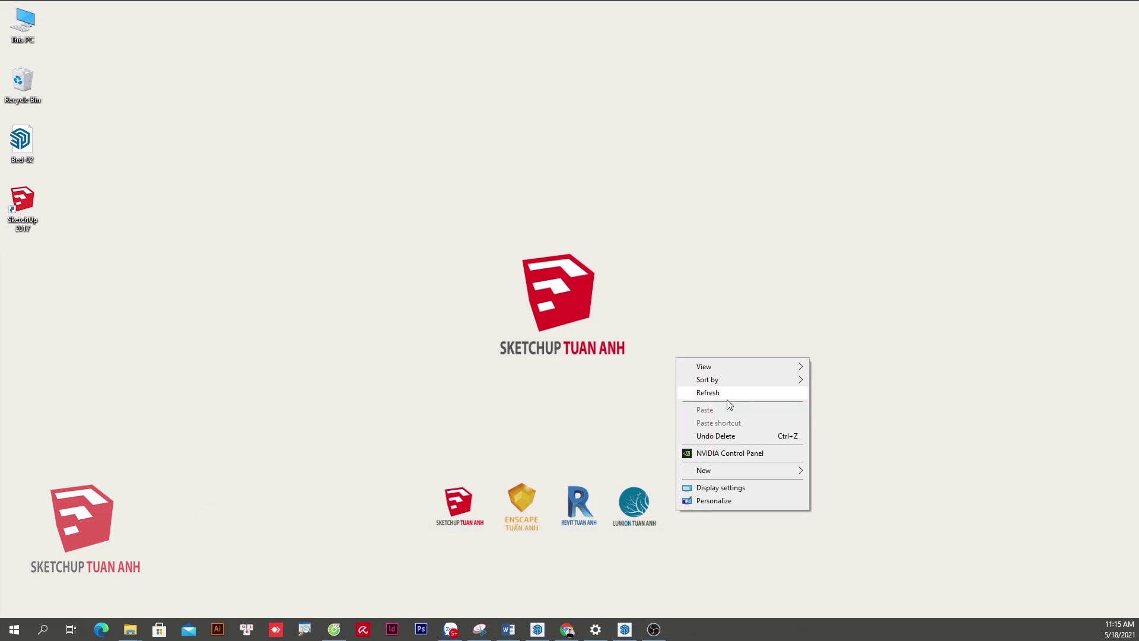
click(700, 392)
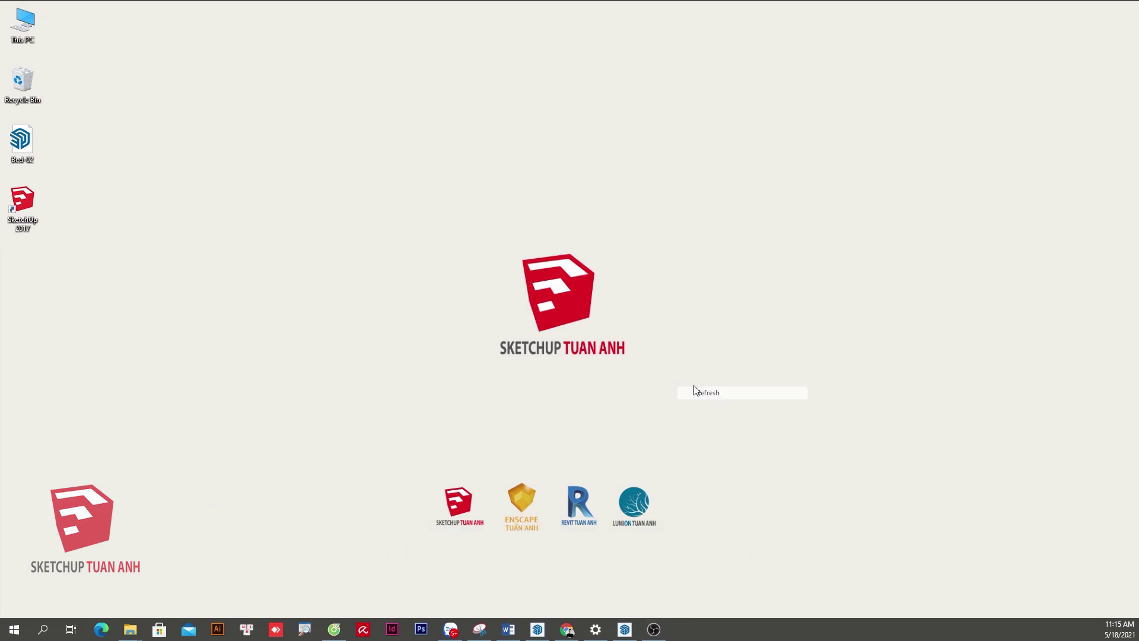
click(570, 629)
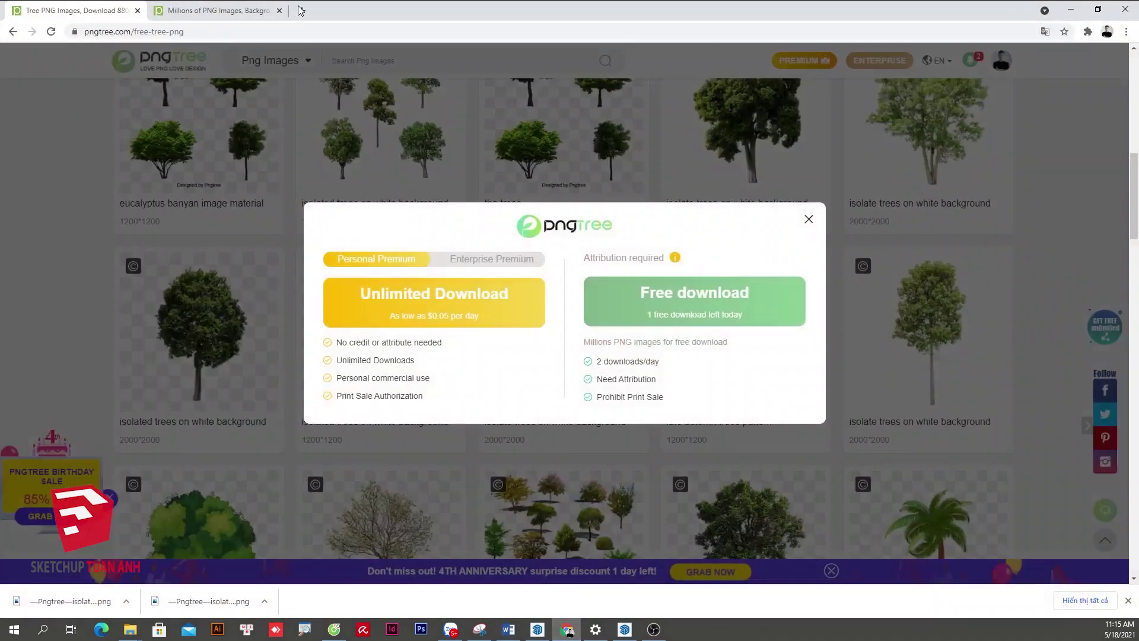
In a new tab, go to Google and search for 'ancuong'
click(301, 11)
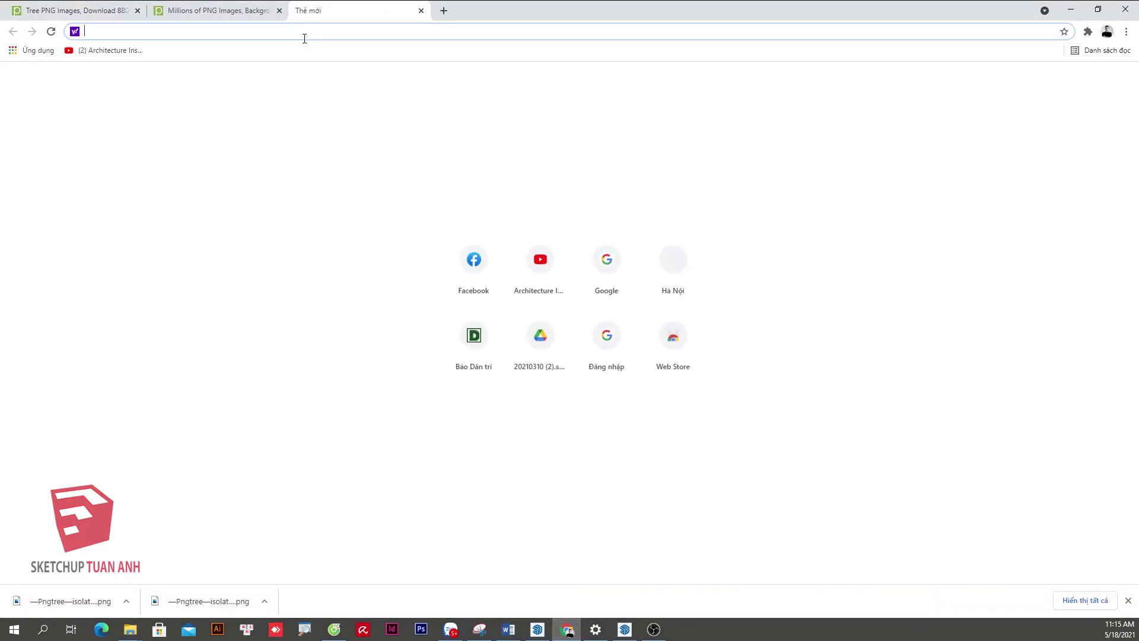
text(an)
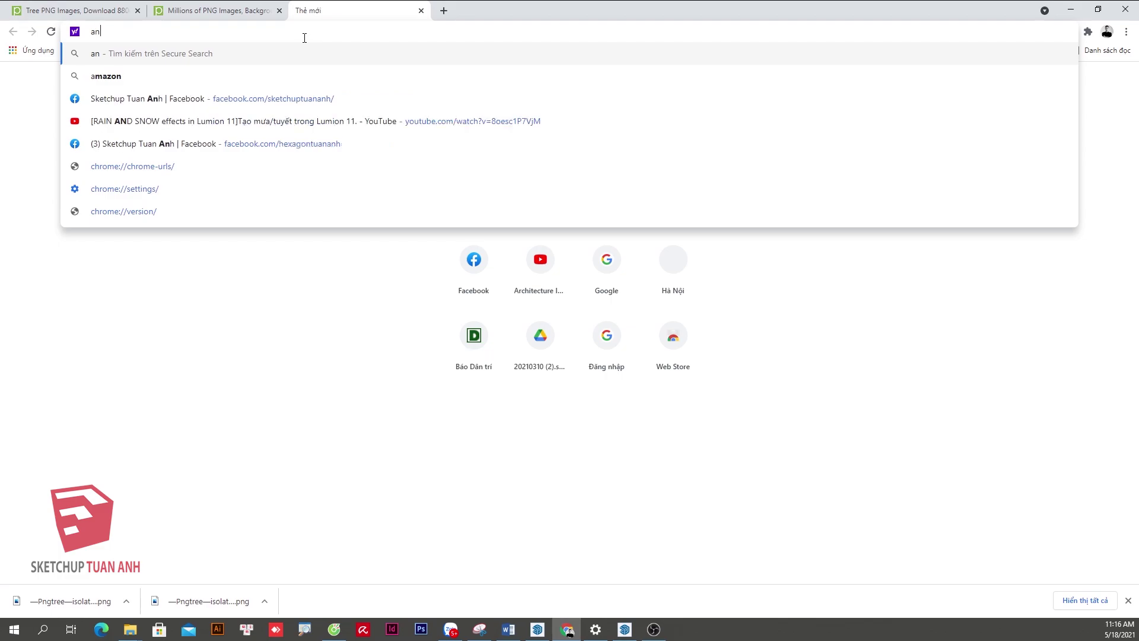
key(Return)
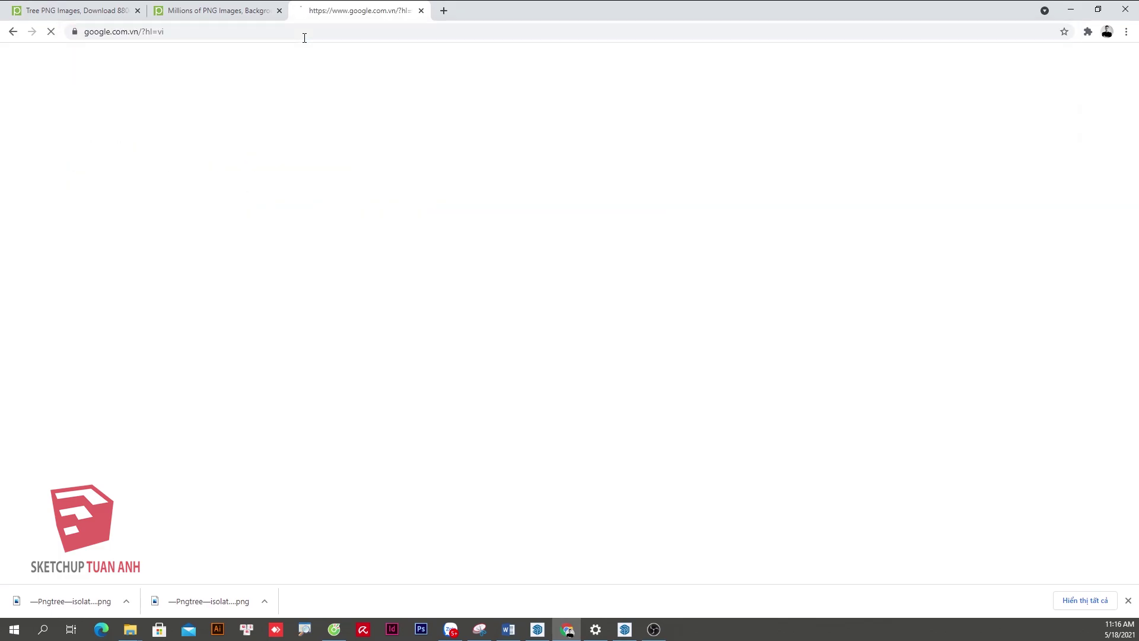
text(ancuong)
key(Return)
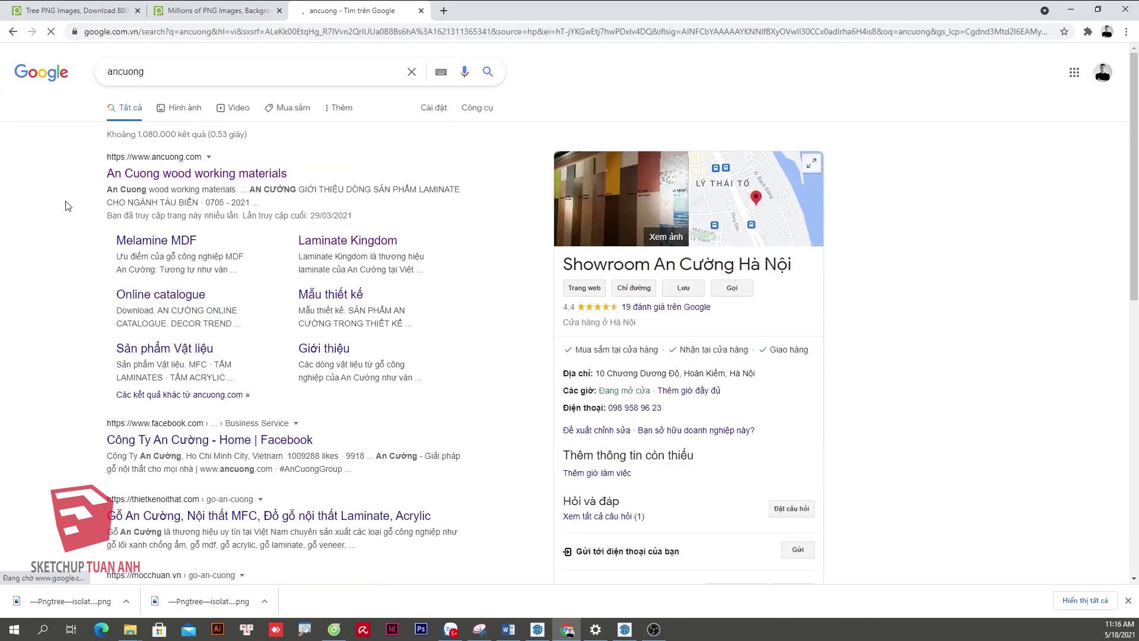
Open the An Cuong site and show the Laminate Kingdom woodgrain swatches
click(194, 177)
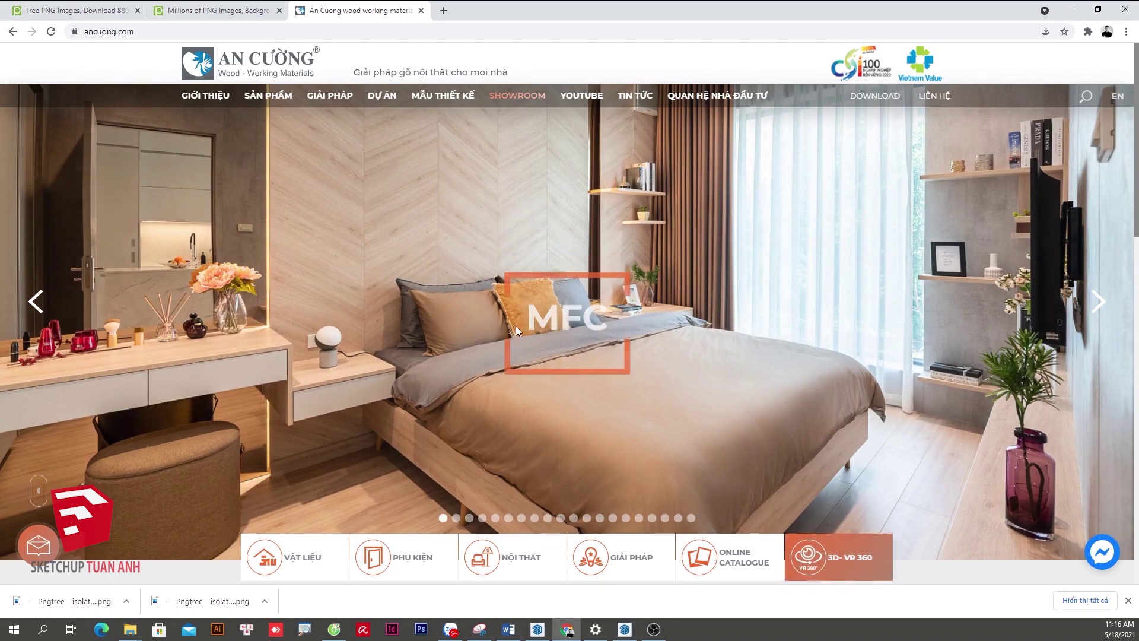
mouse_move(269, 95)
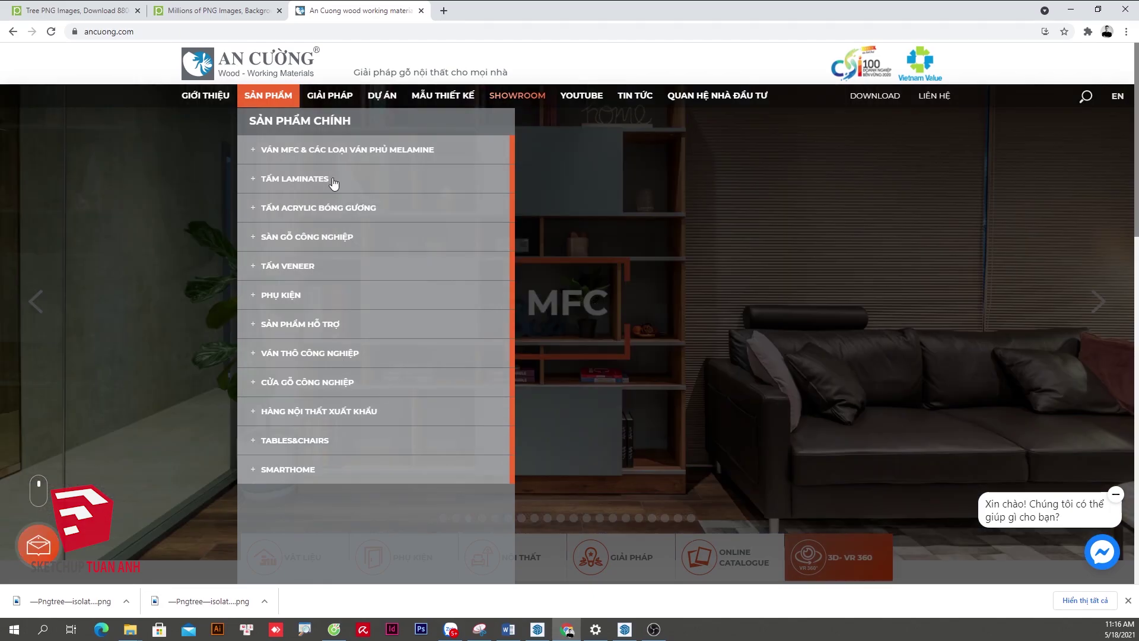
click(257, 180)
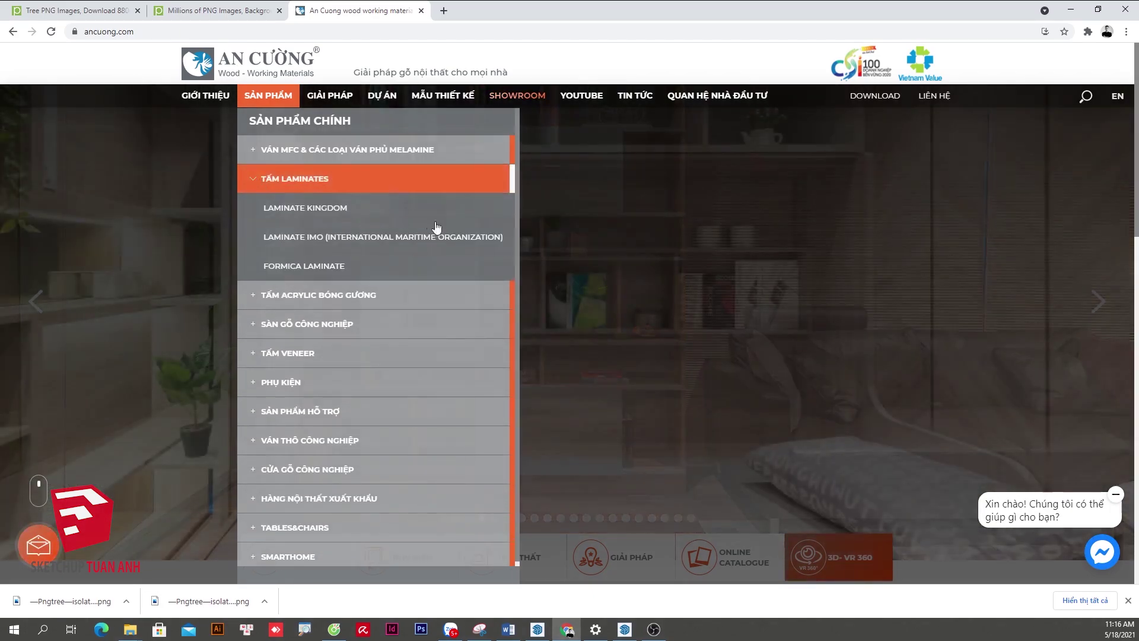
click(318, 212)
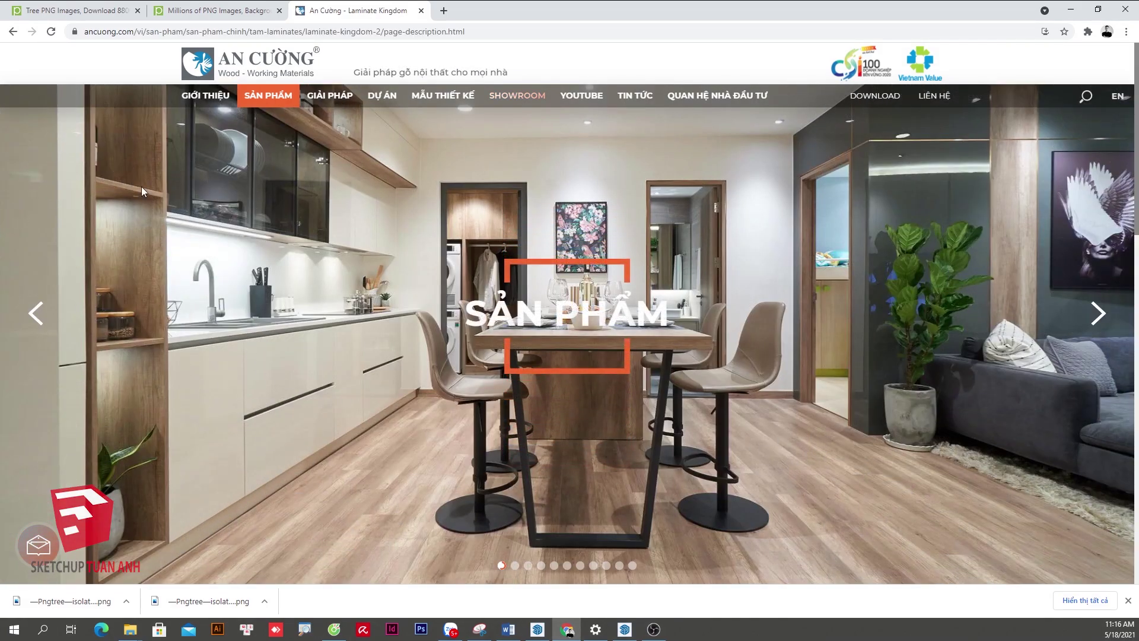
scroll(568, 310, down, 5)
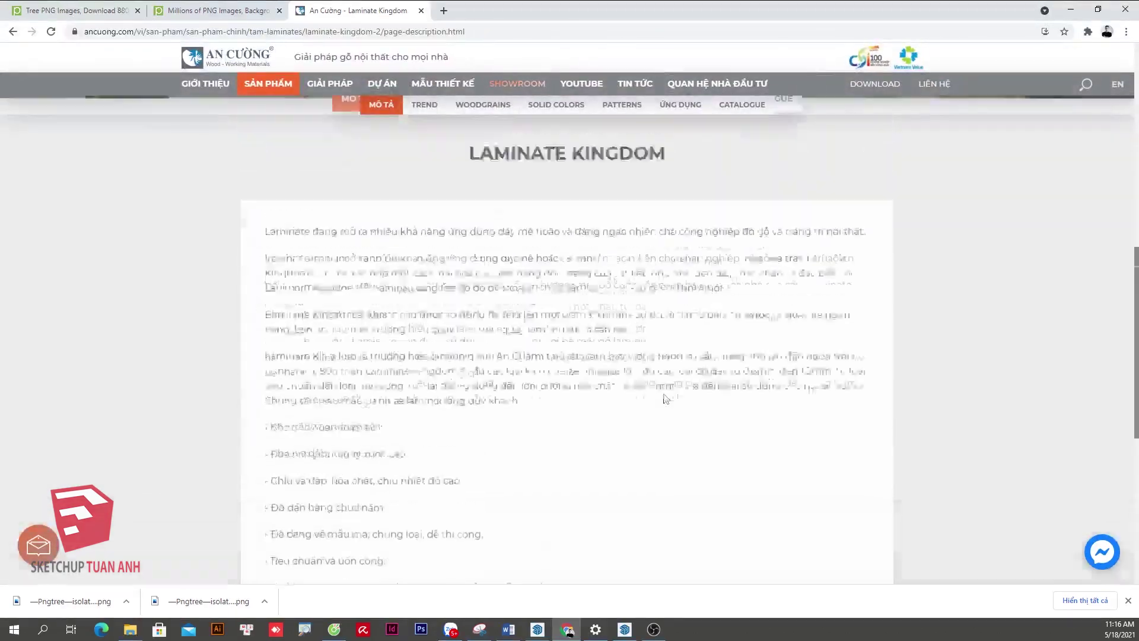
click(471, 171)
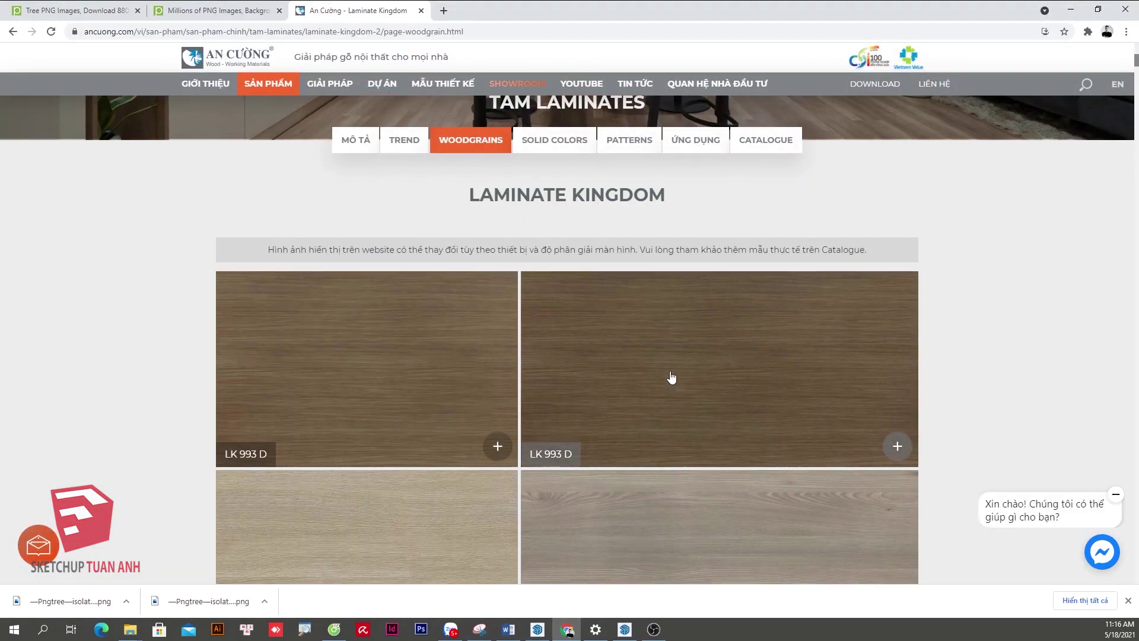
Find and open the LK PF4570 A Canyon Monument Oak swatch details page
scroll(671, 376, down, 5)
scroll(808, 394, down, 3)
scroll(890, 415, down, 3)
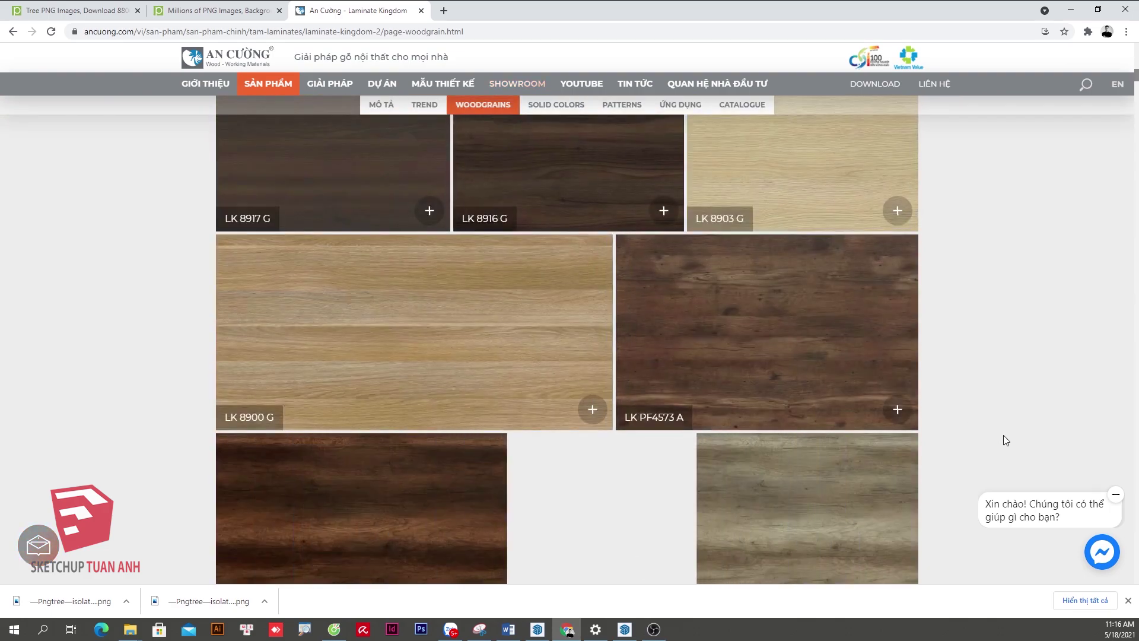
scroll(1000, 430, down, 3)
scroll(890, 463, down, 2)
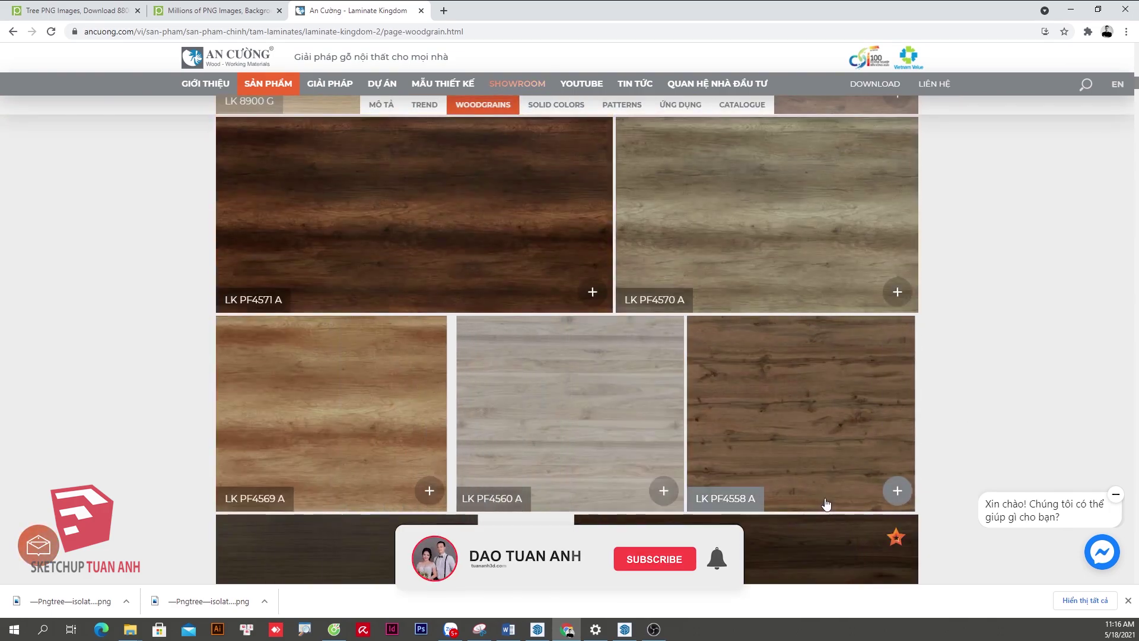
scroll(712, 386, up, 3)
click(755, 368)
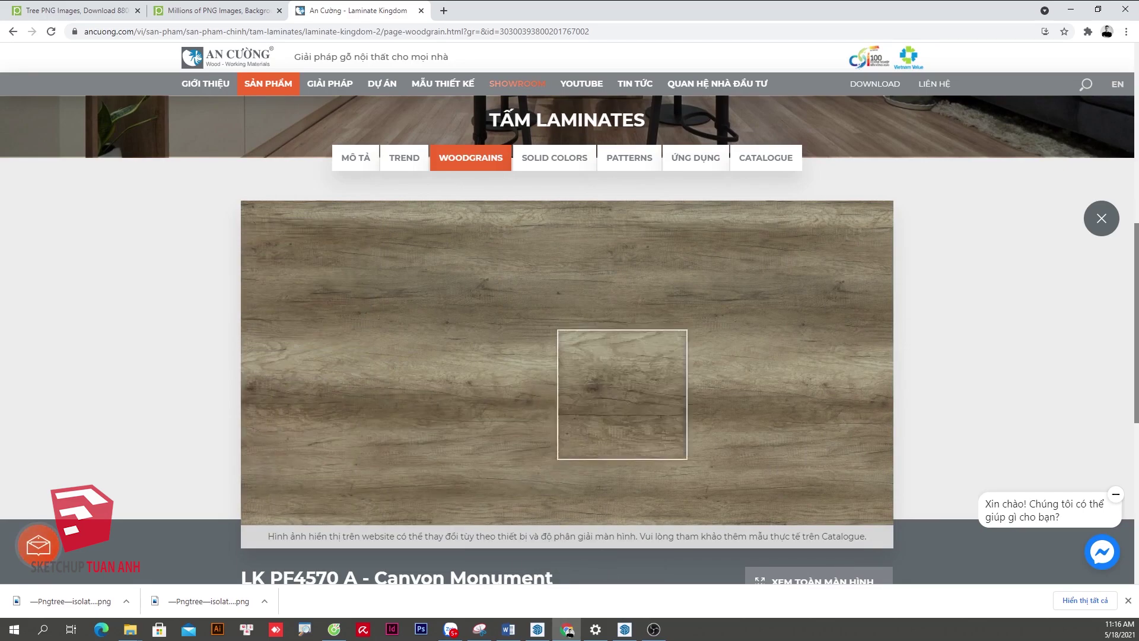
scroll(765, 237, down, 3)
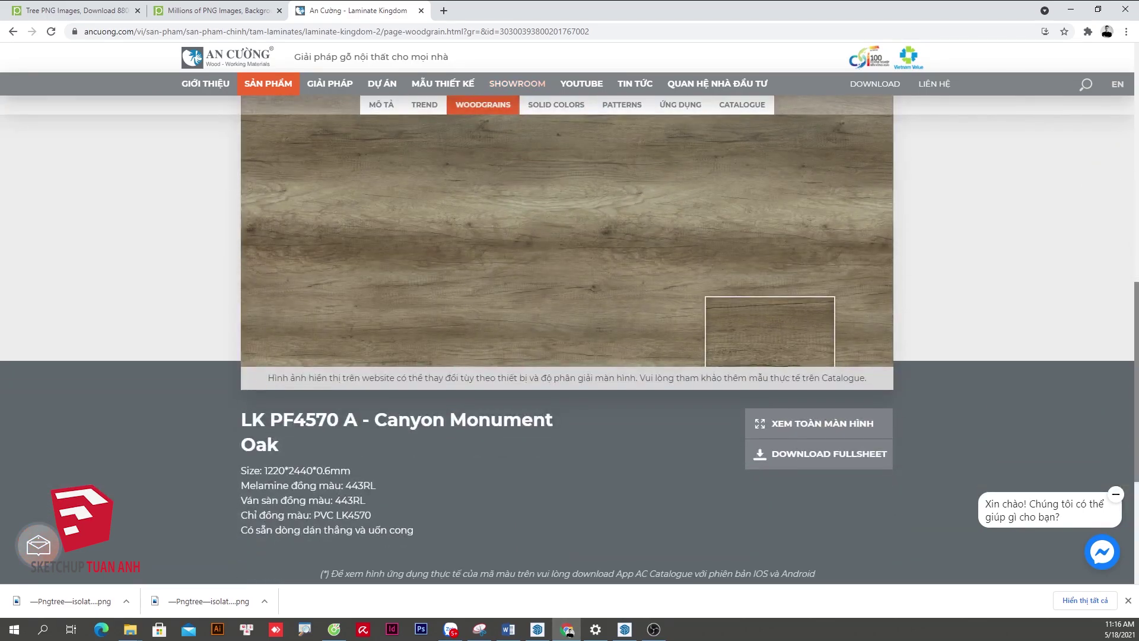
scroll(771, 332, up, 3)
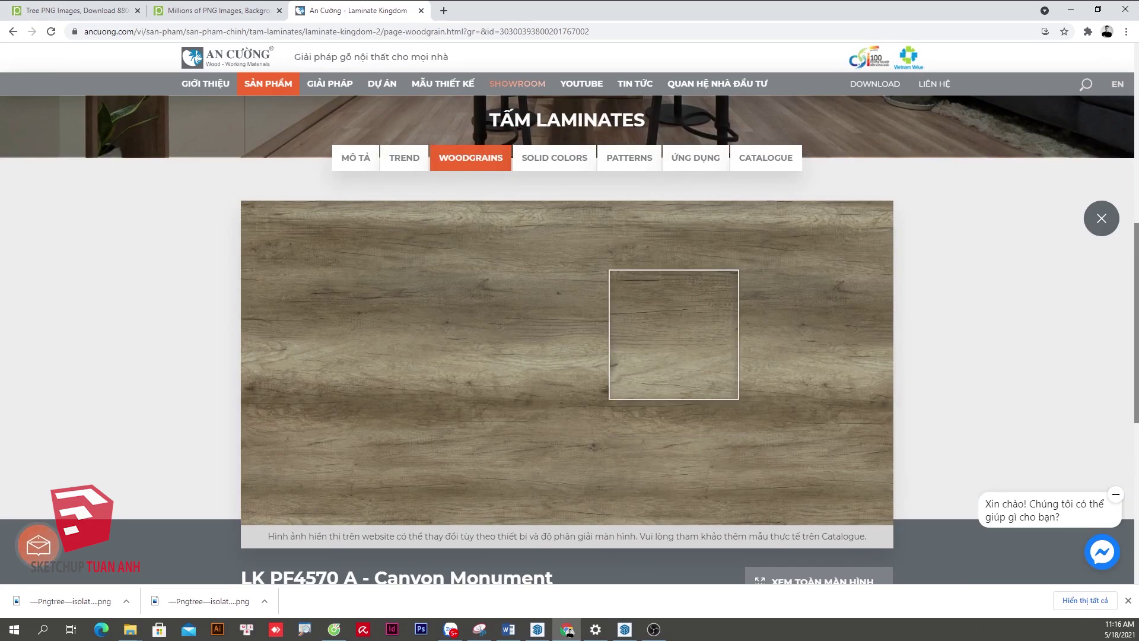
scroll(653, 332, down, 3)
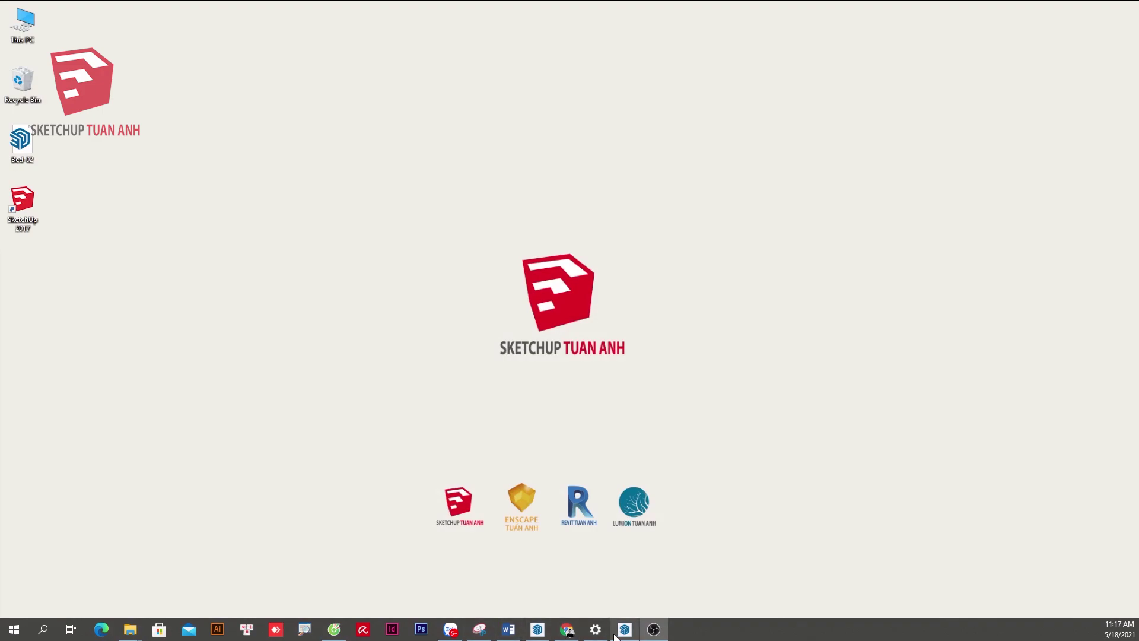
Restore SketchUp, zoom extents, and show the kitchen cabinet run in Front view
click(625, 585)
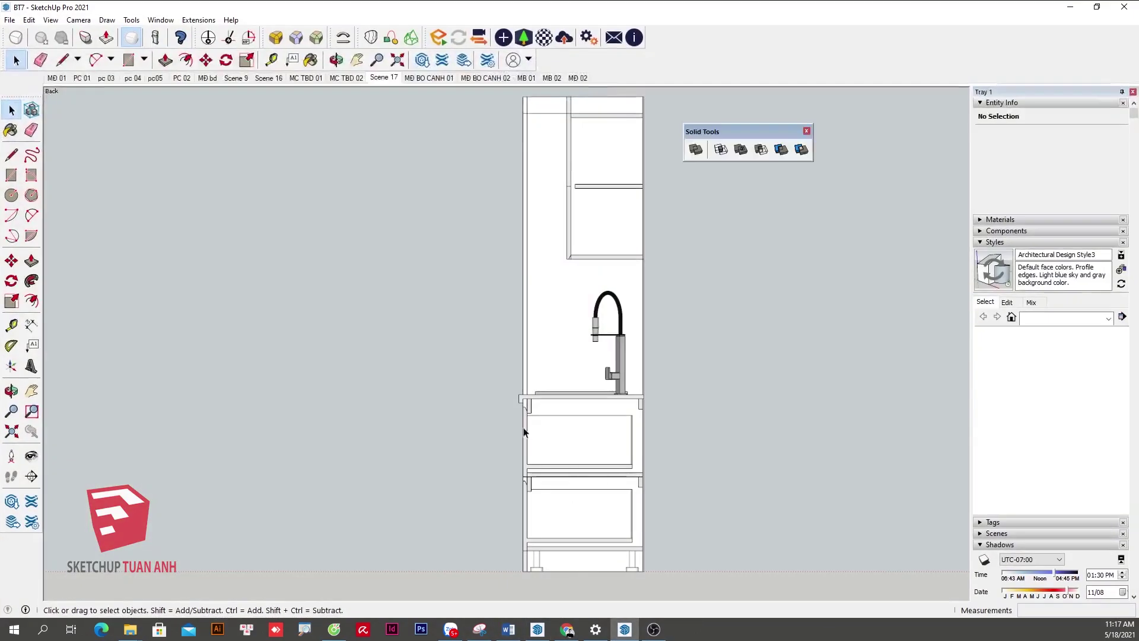
key(space)
key(shift+z)
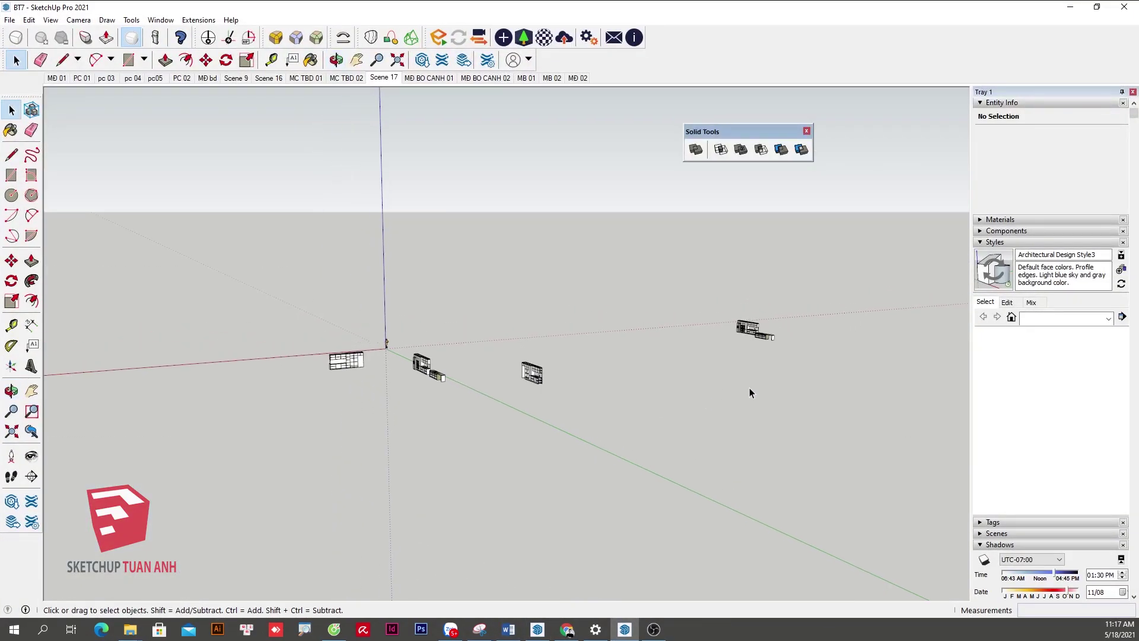
scroll(496, 369, up, 5)
scroll(609, 264, down, 5)
scroll(380, 356, up, 5)
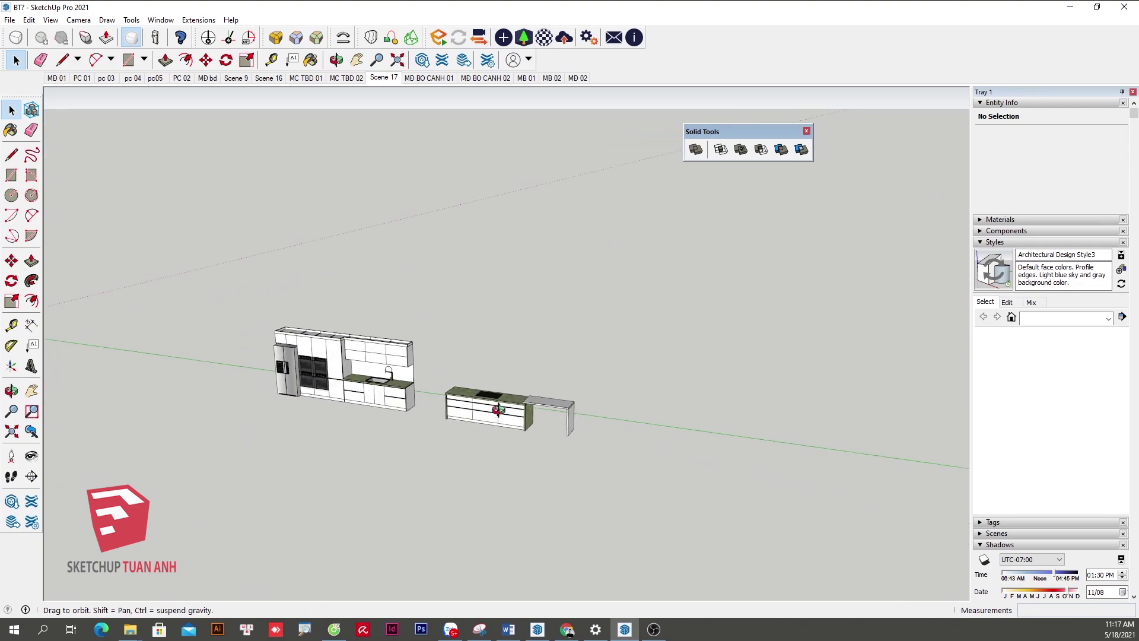
middle_drag(380, 356, 318, 367)
key(f)
scroll(522, 416, down, 5)
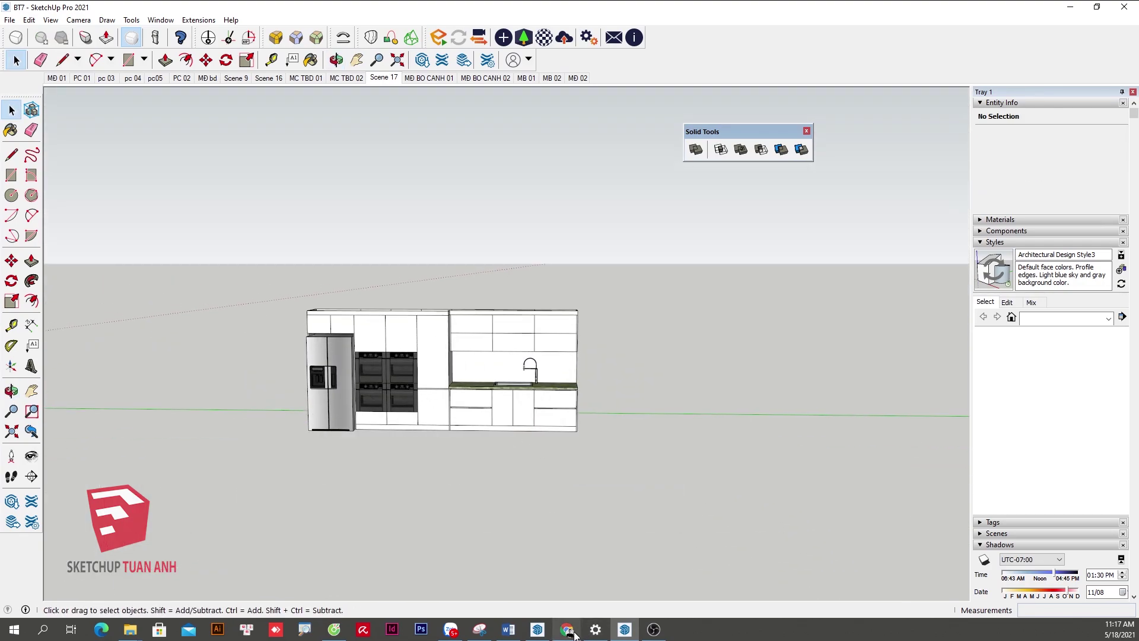
Check the Canyon Monument Oak 1220*2440*0.6mm sheet size, then minimize Chrome
mouse_move(568, 629)
click(566, 574)
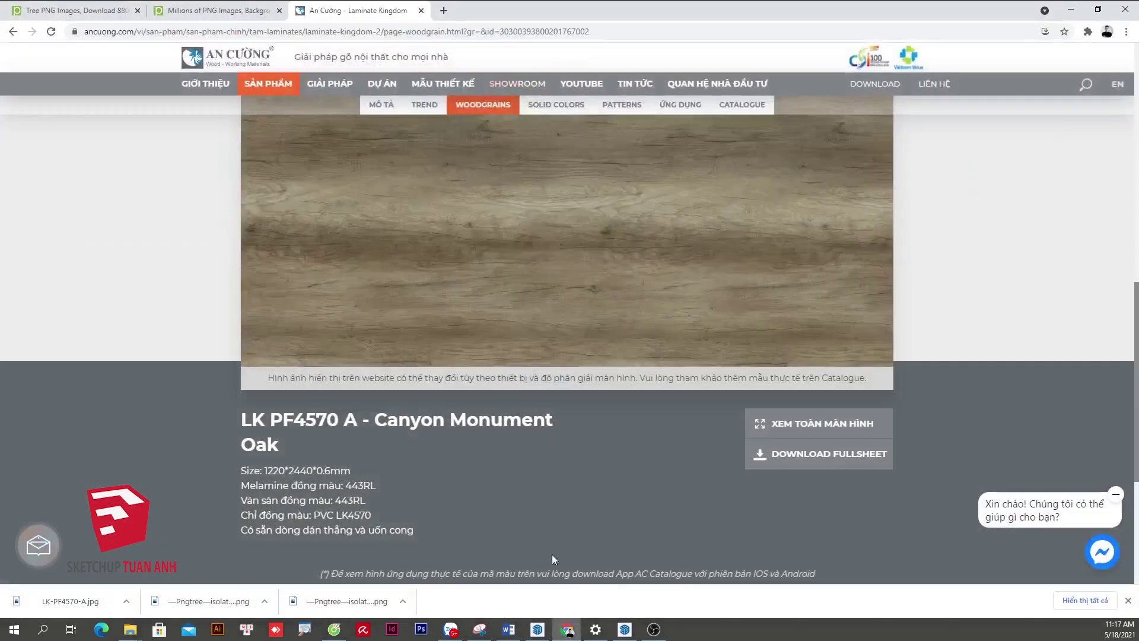
scroll(434, 531, down, 3)
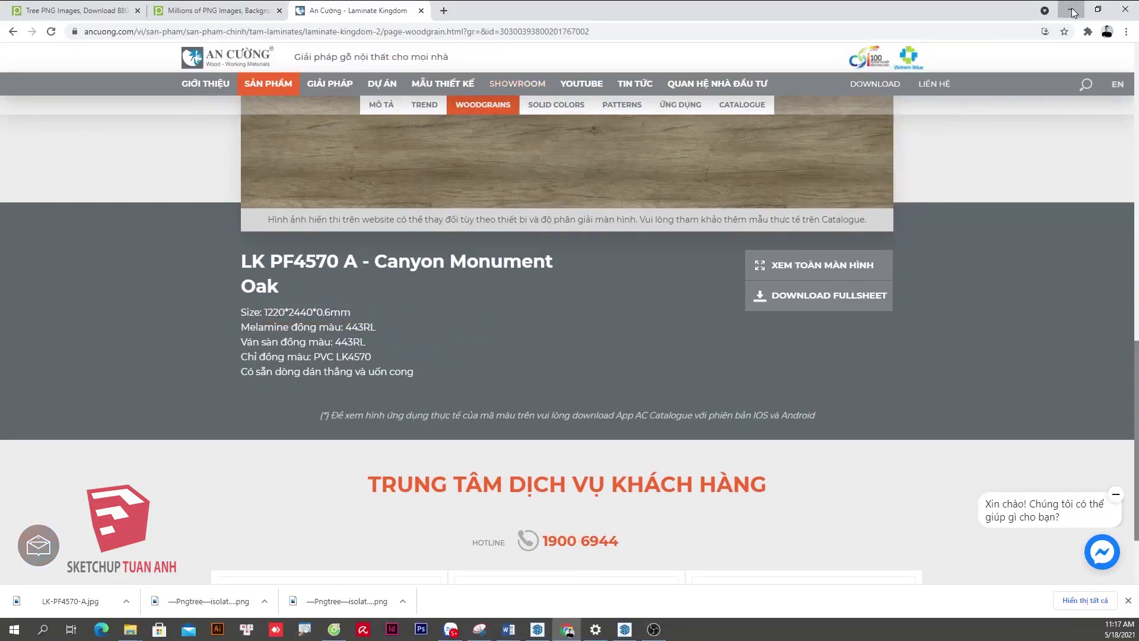
click(1073, 10)
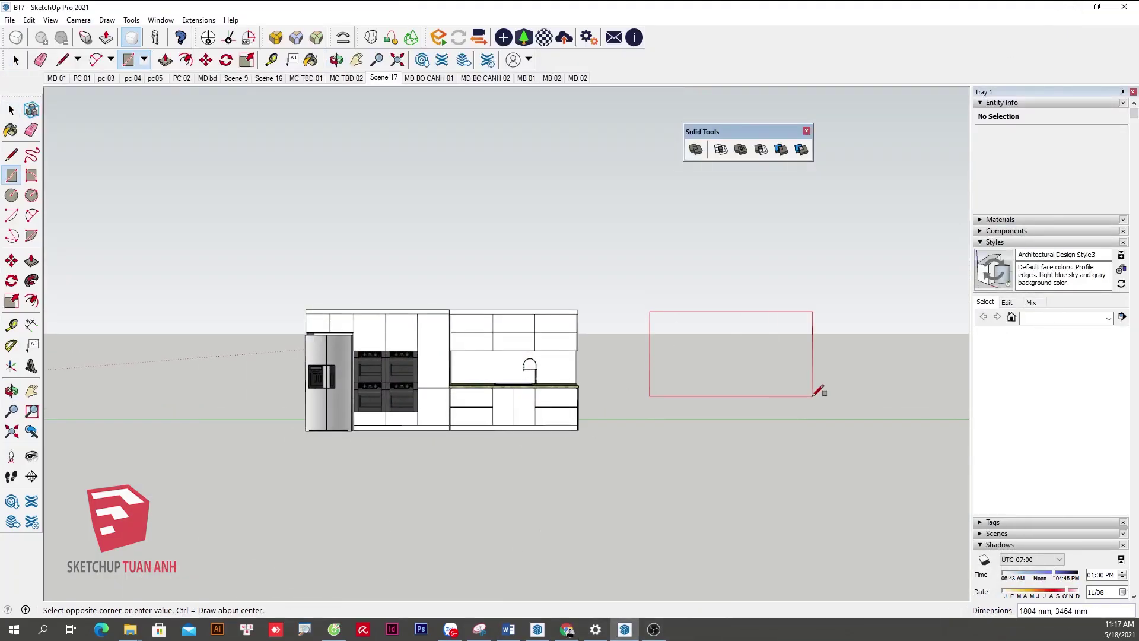
Finish the rectangle as a face and select the new face
click(813, 395)
key(space)
click(572, 372)
scroll(578, 356, up, 5)
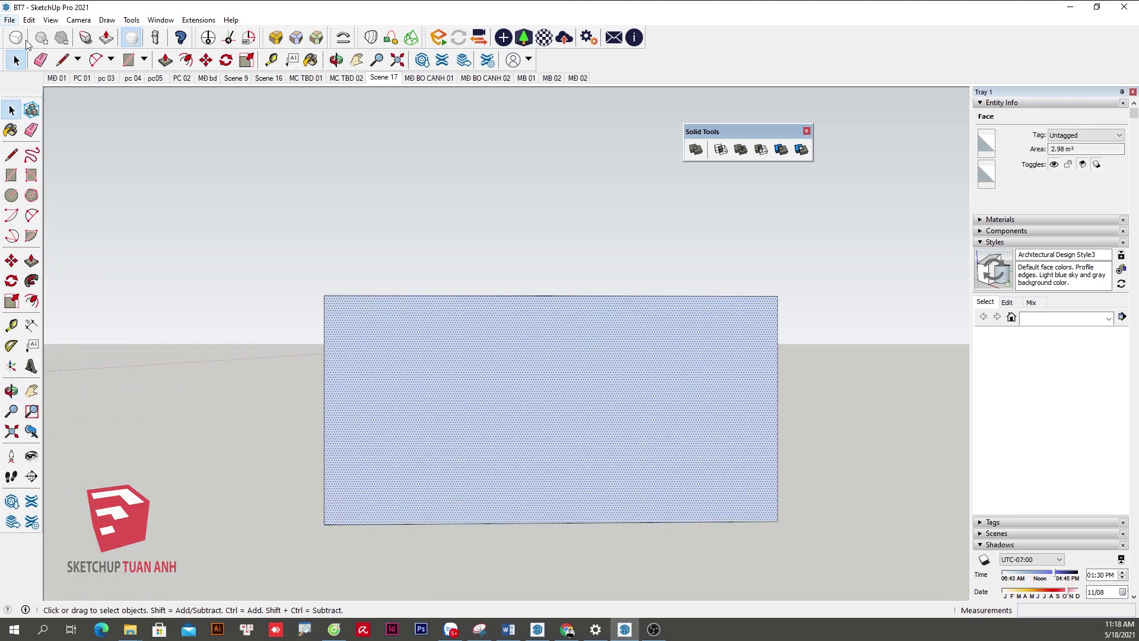
Import the LK-PF4570-A wood image from Downloads as a texture
click(10, 20)
click(48, 224)
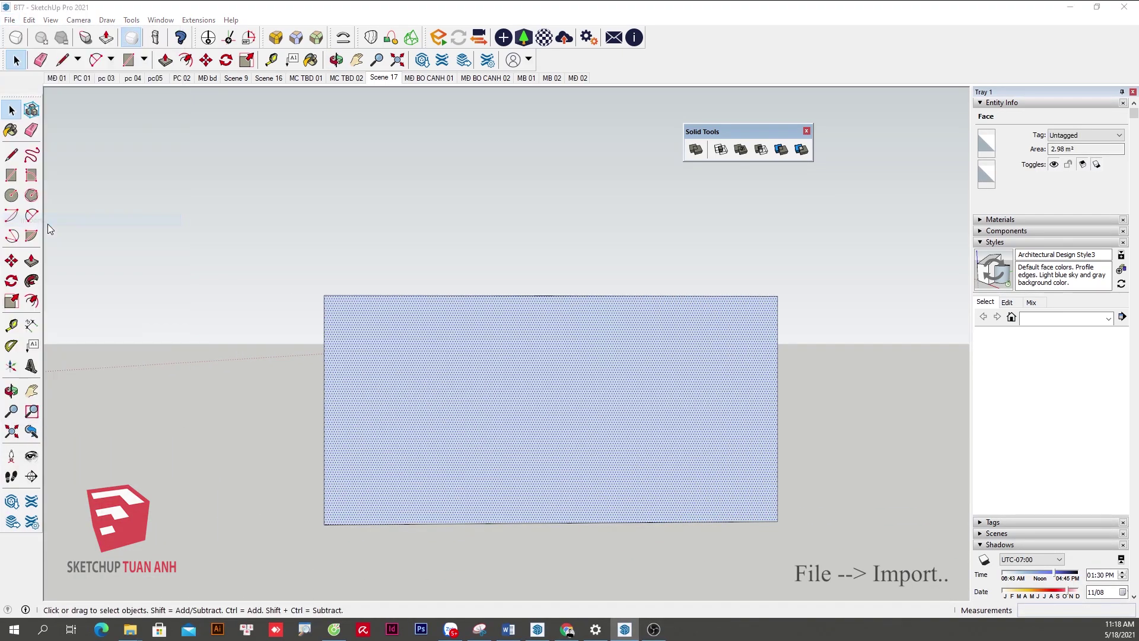
click(854, 534)
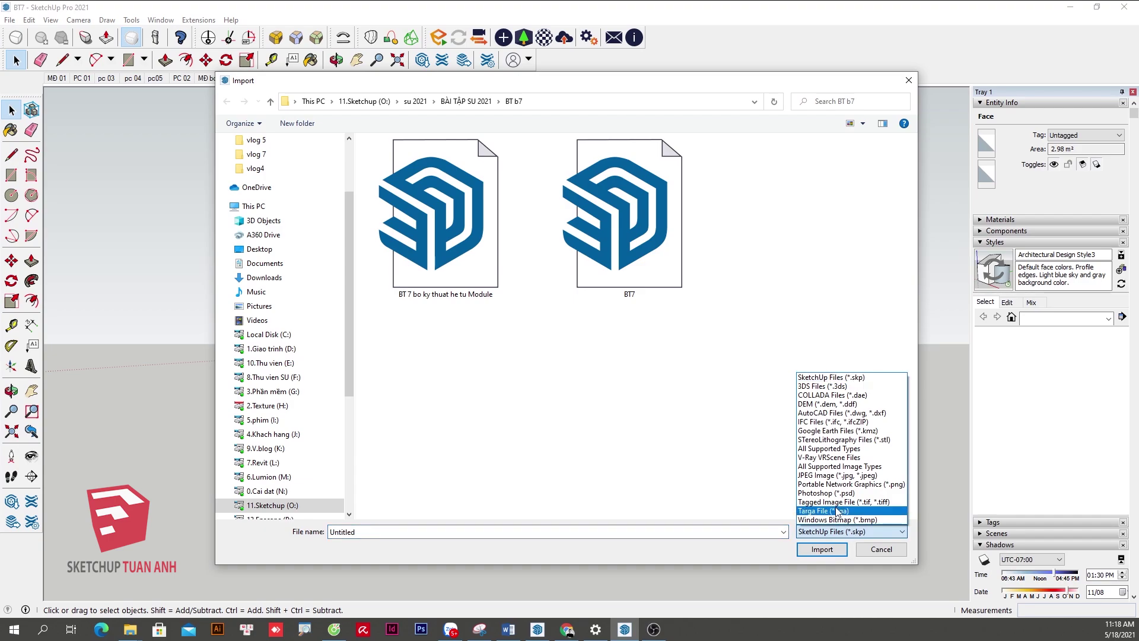
click(840, 467)
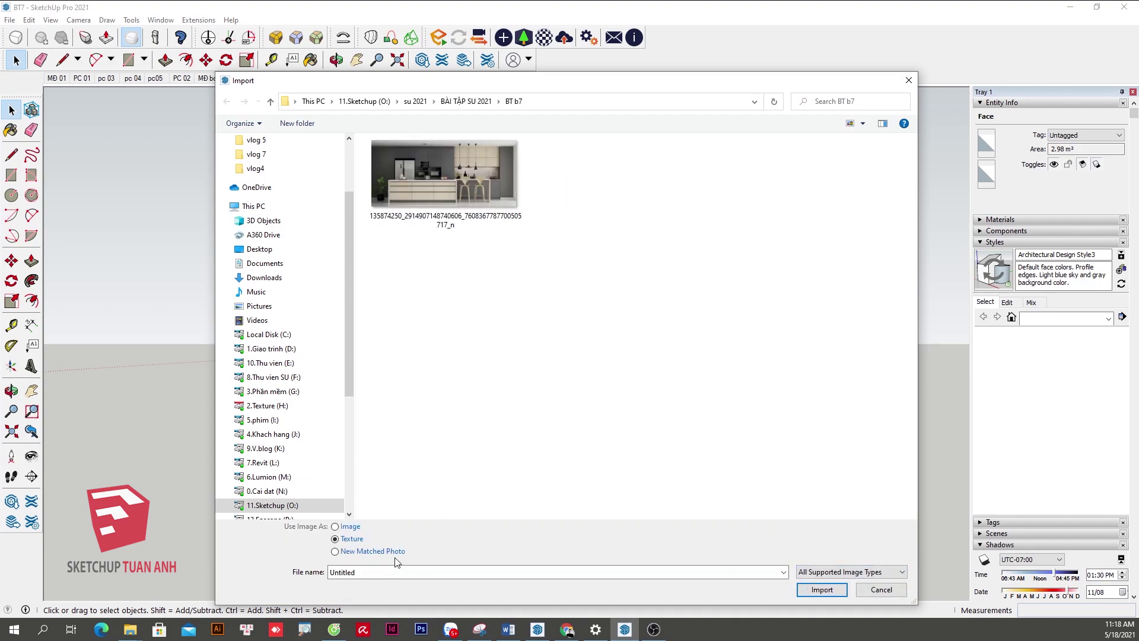
scroll(245, 191, up, 3)
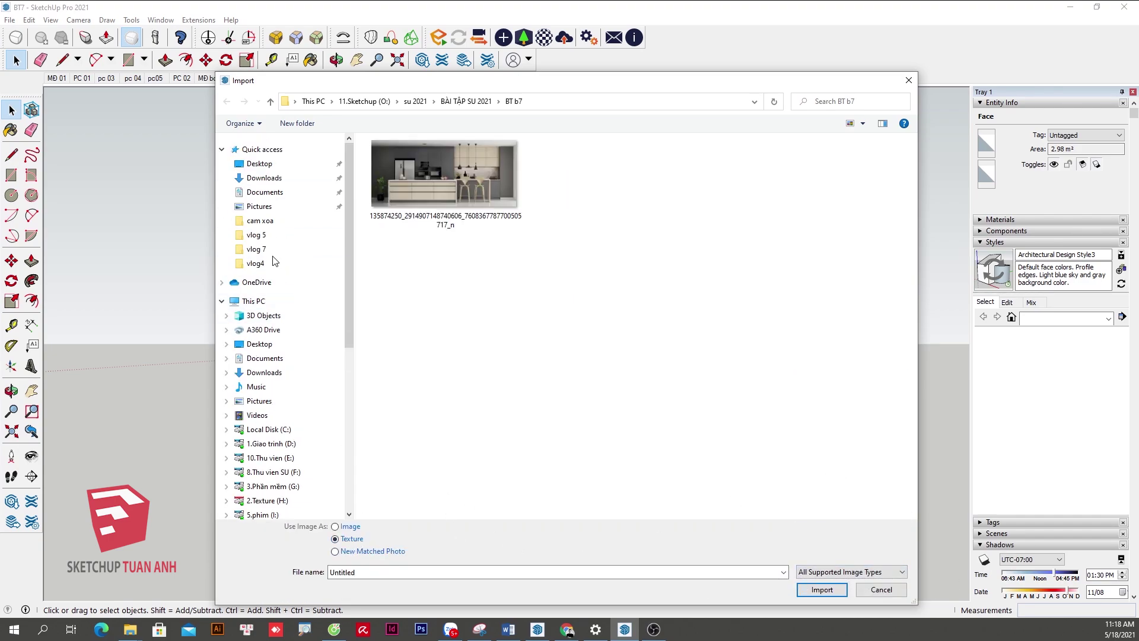
click(277, 178)
click(399, 192)
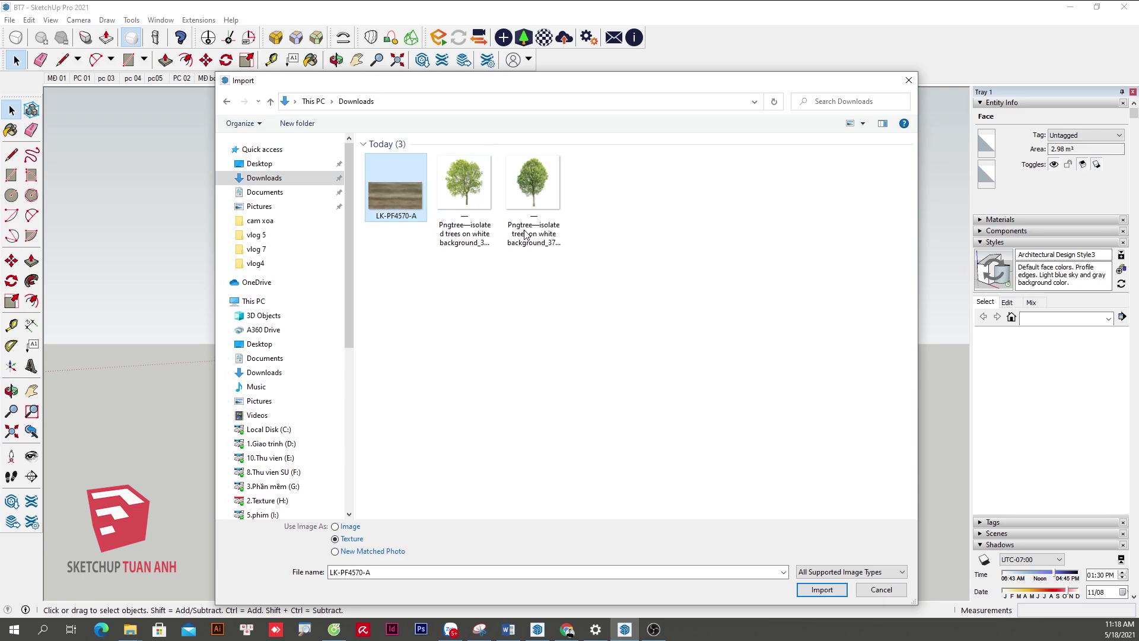
click(822, 590)
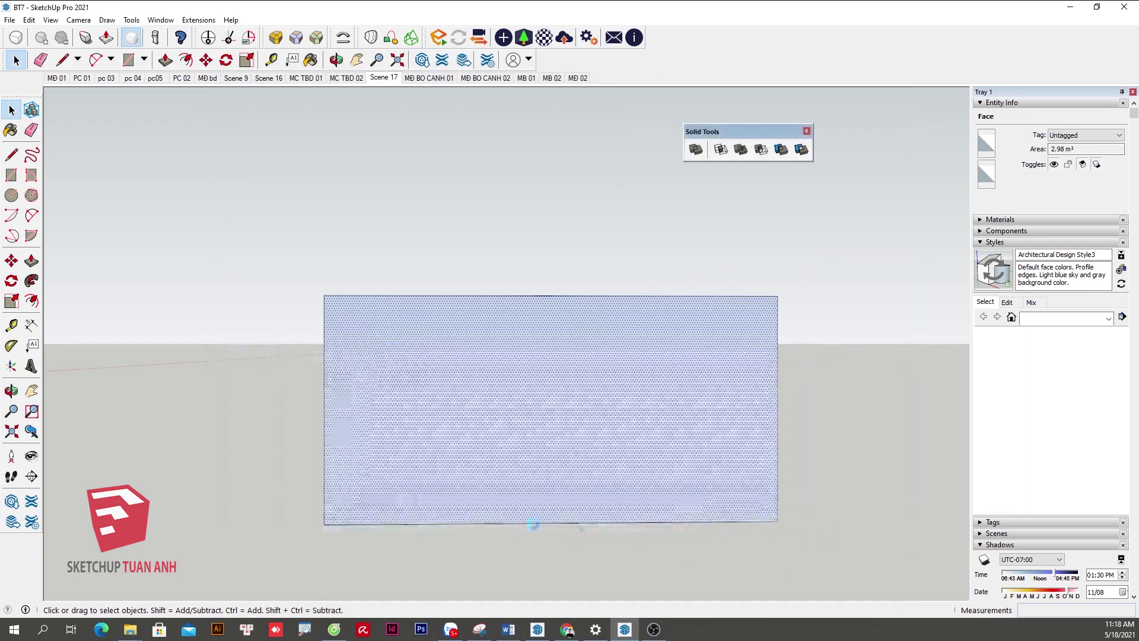
Place the LK-PF4570-A texture on the rectangle, pinning bottom-left and second corner
click(452, 512)
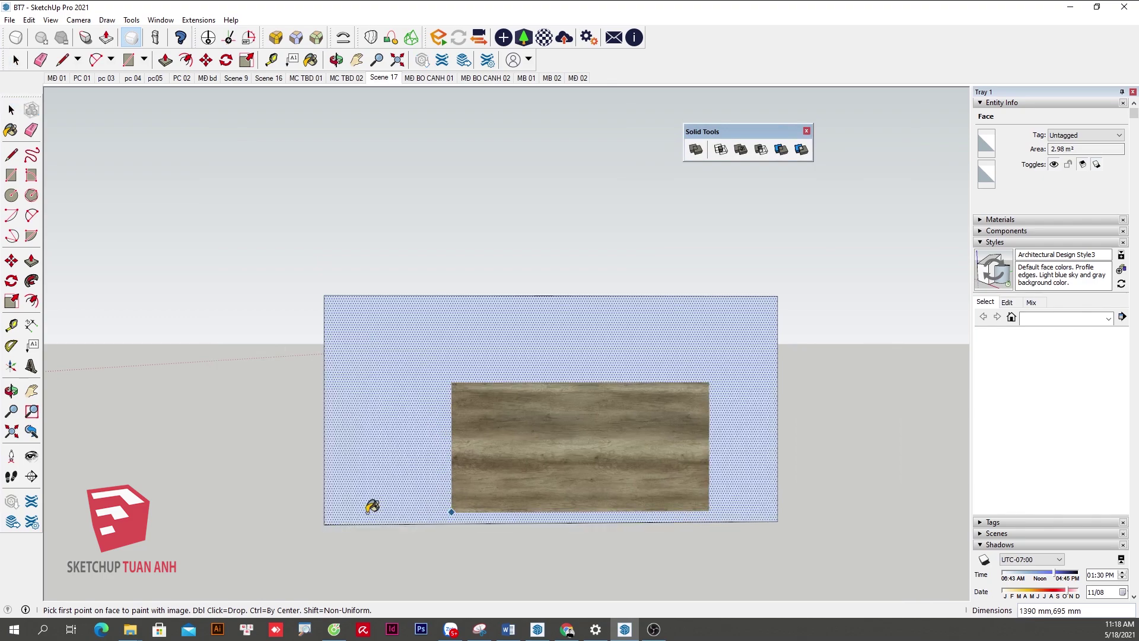
click(324, 524)
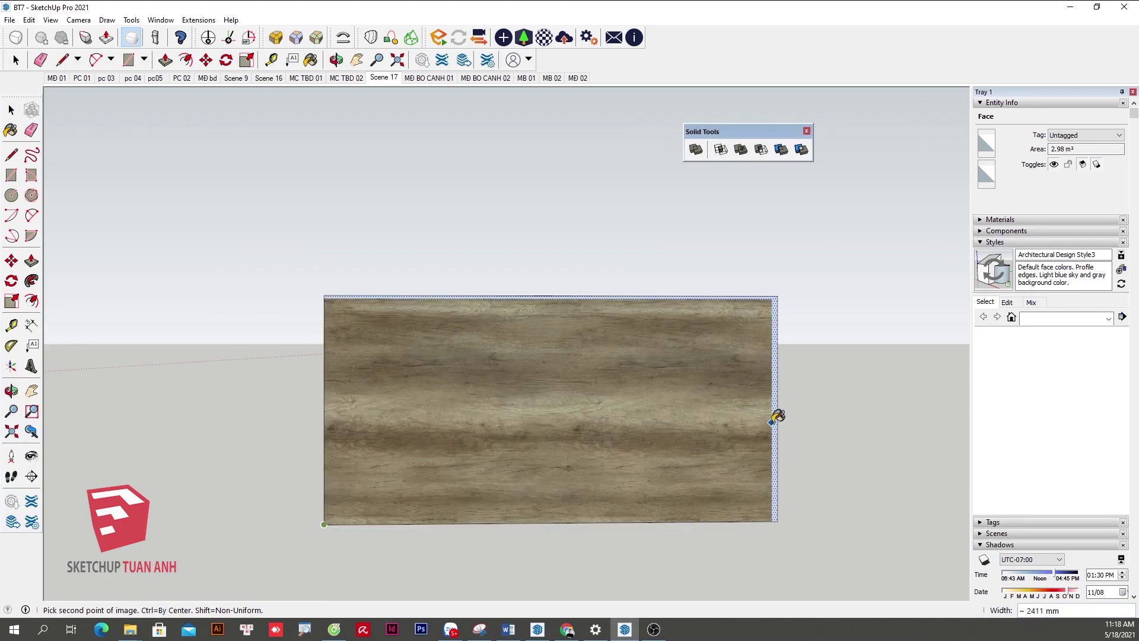
click(779, 416)
mouse_move(516, 414)
middle_down()
mouse_move(440, 509)
mouse_move(592, 438)
middle_up()
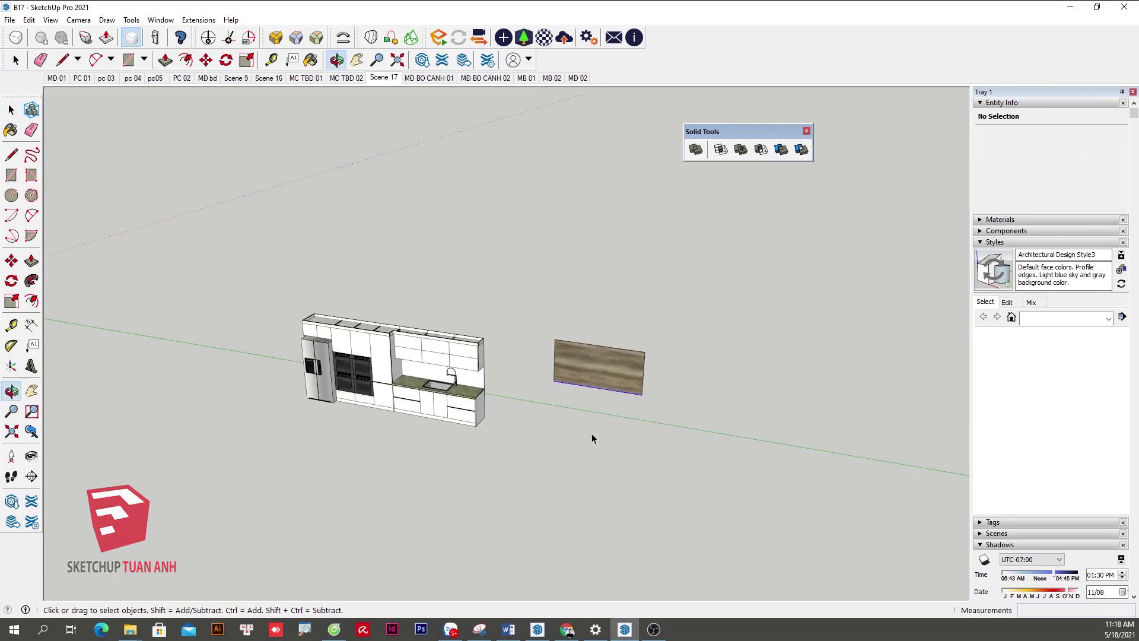
scroll(593, 403, up, 2)
Select the wood panel face and bring the panel into view head-on
key(space)
click(594, 362)
scroll(564, 348, up, 3)
scroll(526, 387, up, 3)
scroll(618, 526, up, 2)
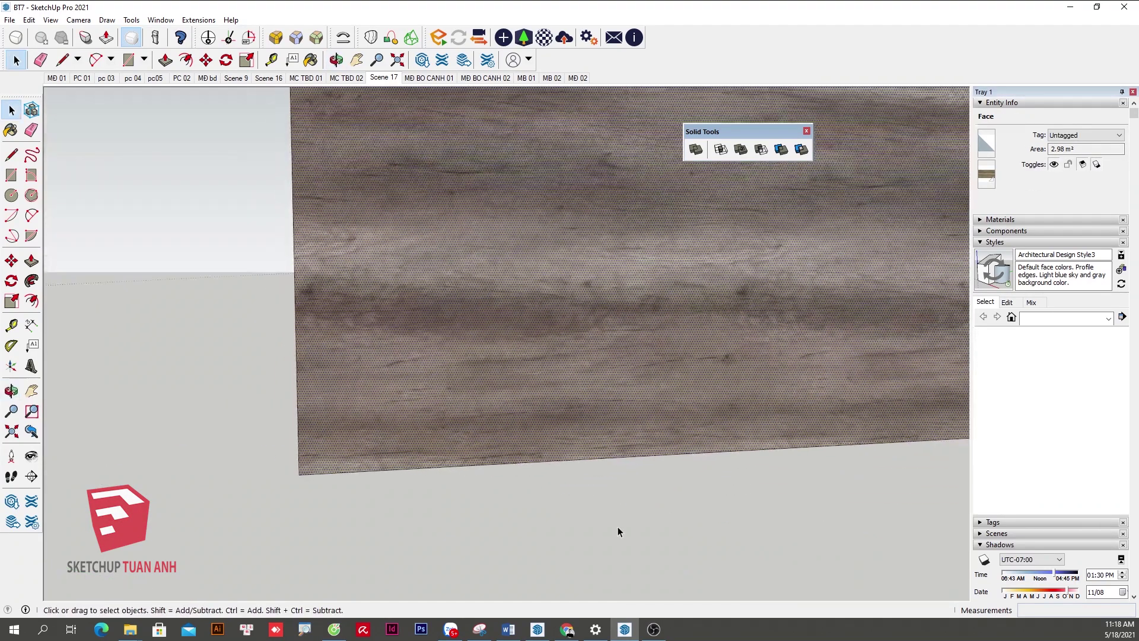
scroll(522, 487, down, 3)
mouse_move(567, 400)
middle_down()
mouse_move(735, 400)
mouse_move(521, 419)
middle_up()
key(space)
scroll(729, 362, down, 3)
mouse_move(729, 362)
middle_down()
mouse_move(735, 456)
mouse_move(420, 344)
middle_up()
Select the whole wood panel with its edges and make it a group
drag(815, 497, 683, 415)
middle_drag(582, 526, 681, 505)
scroll(681, 505, down, 2)
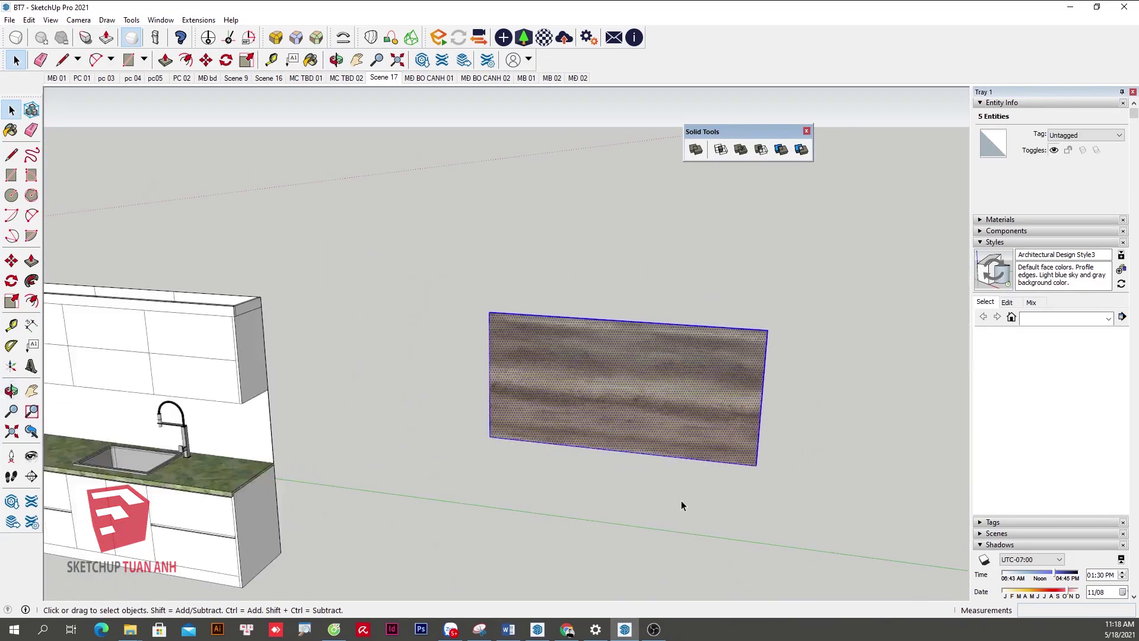
click(639, 386)
scroll(646, 372, down, 2)
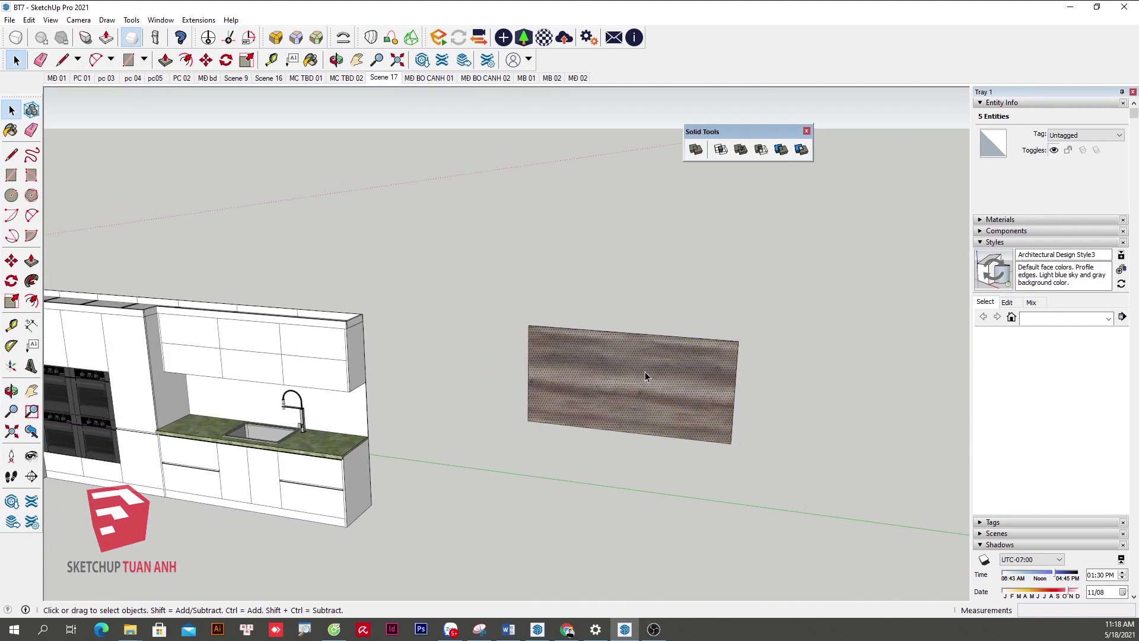
scroll(646, 372, up, 2)
key(g)
scroll(634, 395, down, 2)
Move the wood panel group to a spot in front of the sink cabinet
scroll(756, 387, up, 2)
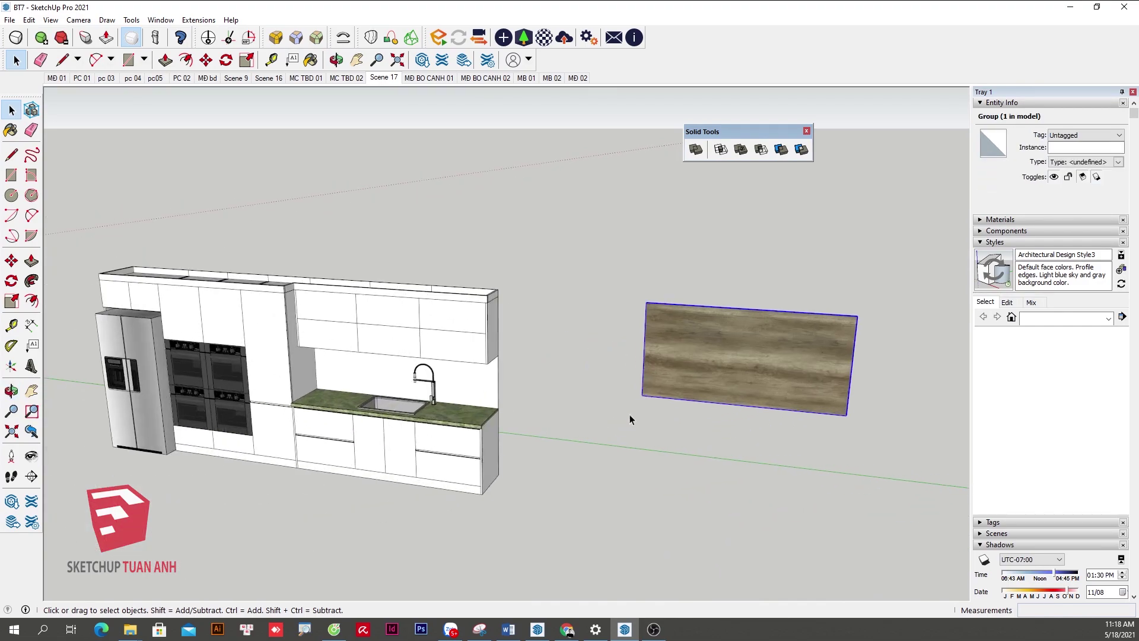
click(496, 455)
scroll(496, 455, up, 2)
scroll(343, 453, up, 3)
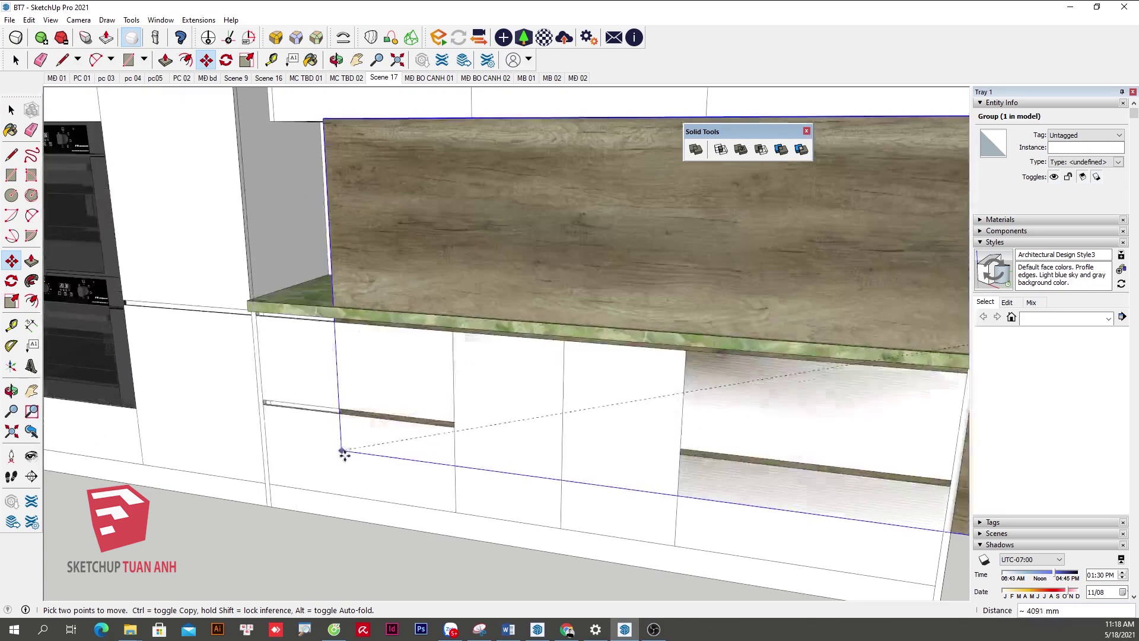
scroll(345, 561, up, 2)
scroll(345, 560, down, 2)
scroll(374, 555, up, 2)
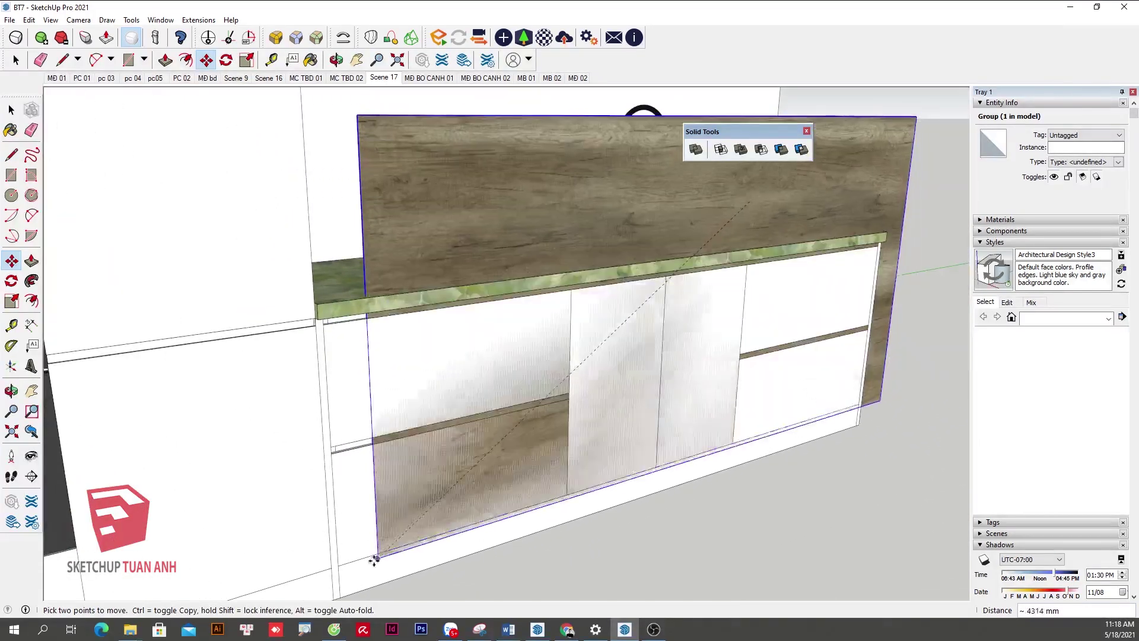
click(343, 593)
scroll(364, 570, down, 4)
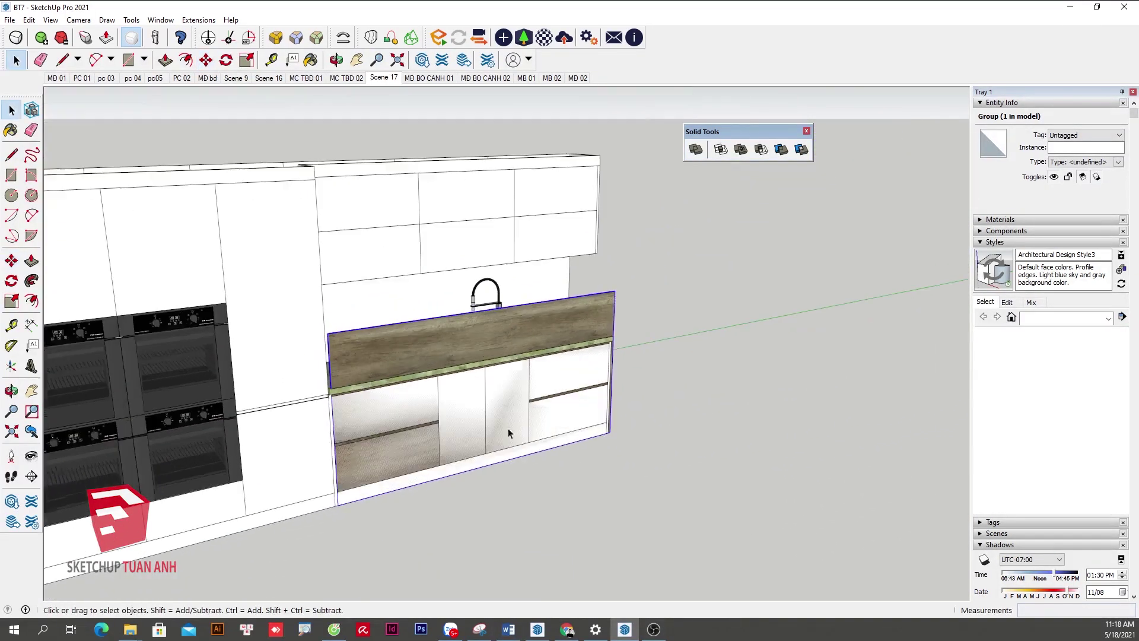
middle_drag(509, 433, 300, 438)
Reposition the panel flush against the cabinet, sliding it along the red axis
click(566, 466)
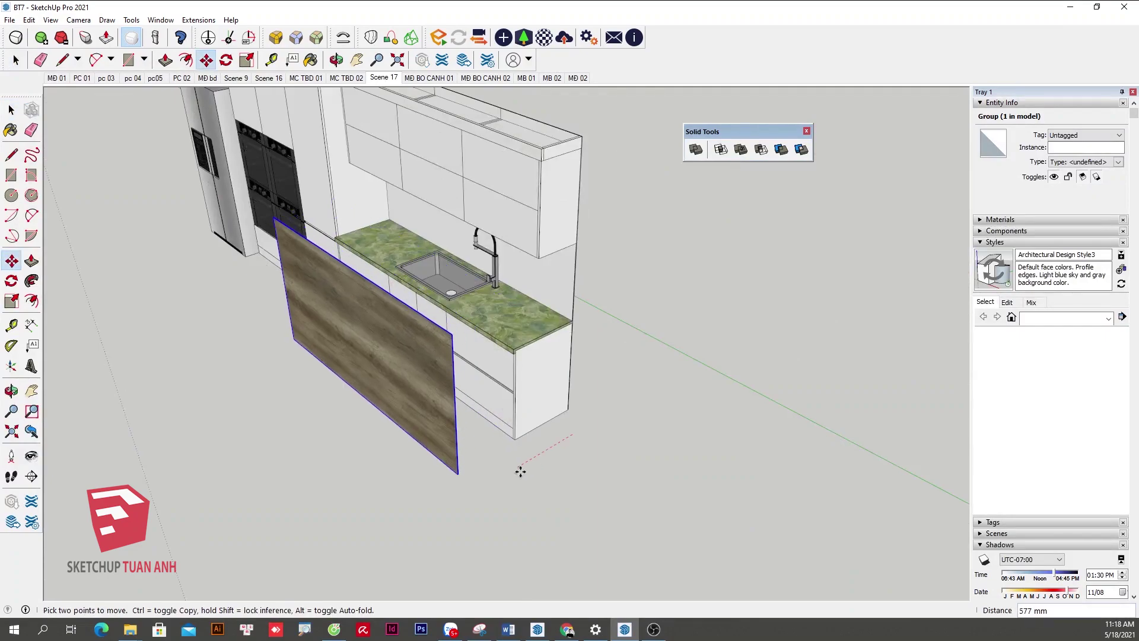
click(522, 470)
key(space)
middle_drag(588, 478, 486, 412)
key(m)
click(495, 460)
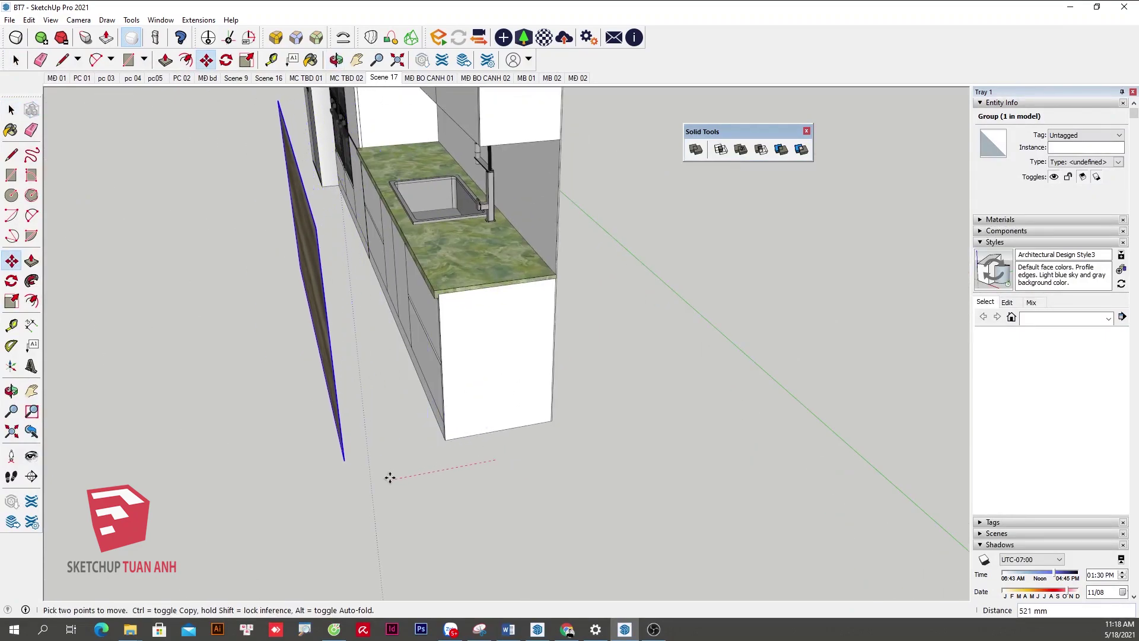
click(290, 501)
key(space)
mouse_move(291, 500)
middle_down()
mouse_move(509, 452)
mouse_move(580, 414)
mouse_move(496, 404)
mouse_move(522, 360)
middle_up()
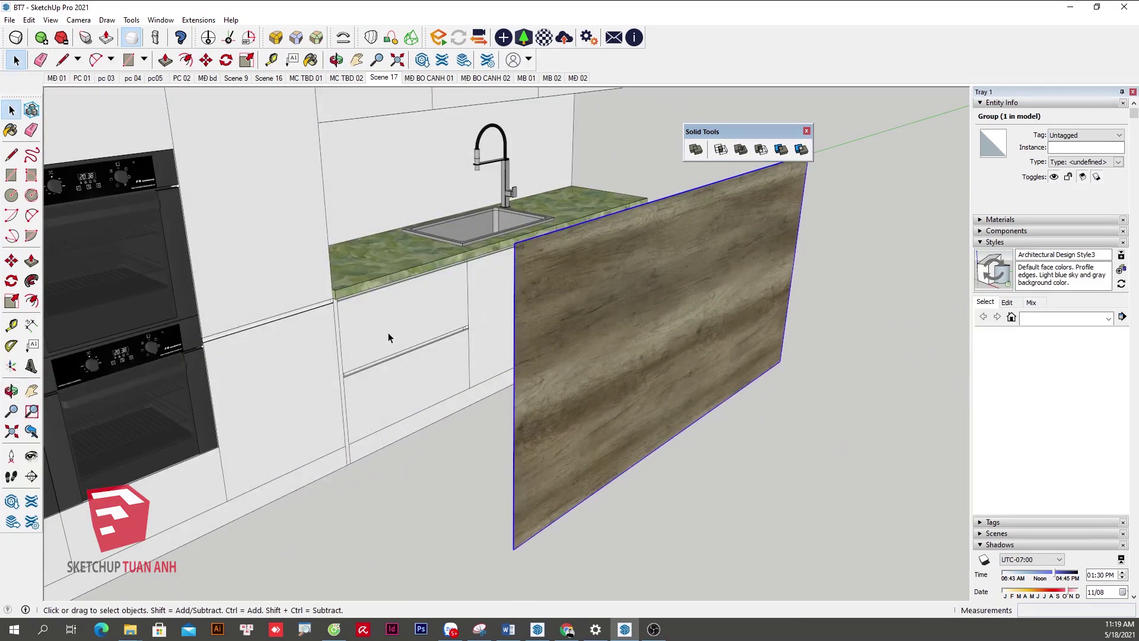
Inside the cabinet group, paint the drawer fronts with sampled LK-PF4570-A wood
double_click(404, 294)
scroll(397, 301, up, 2)
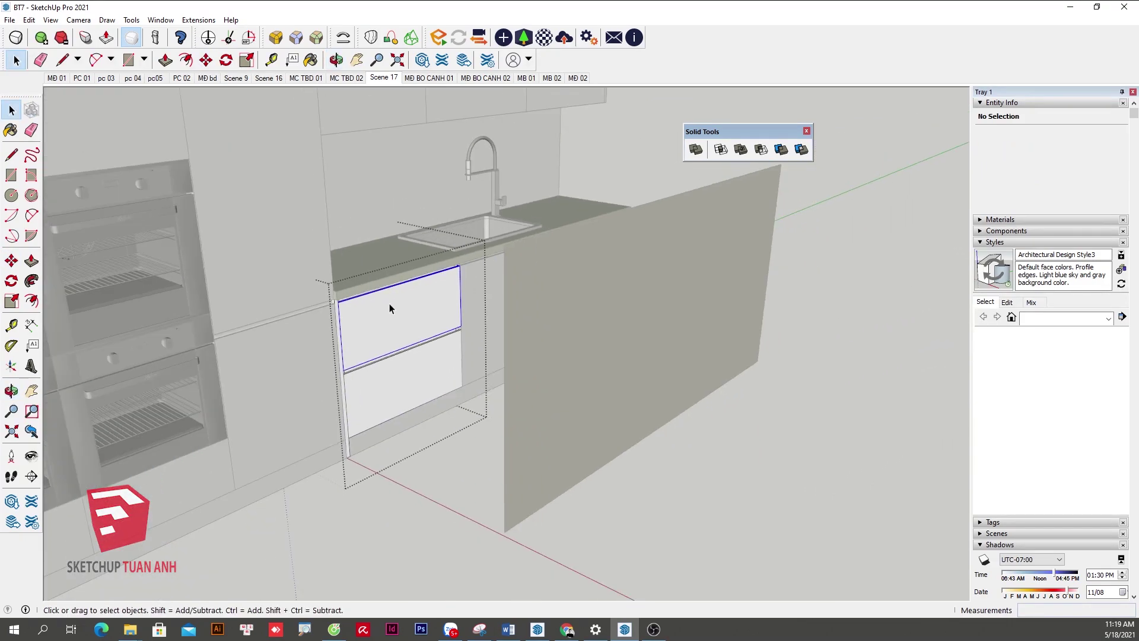
click(389, 303)
key(b)
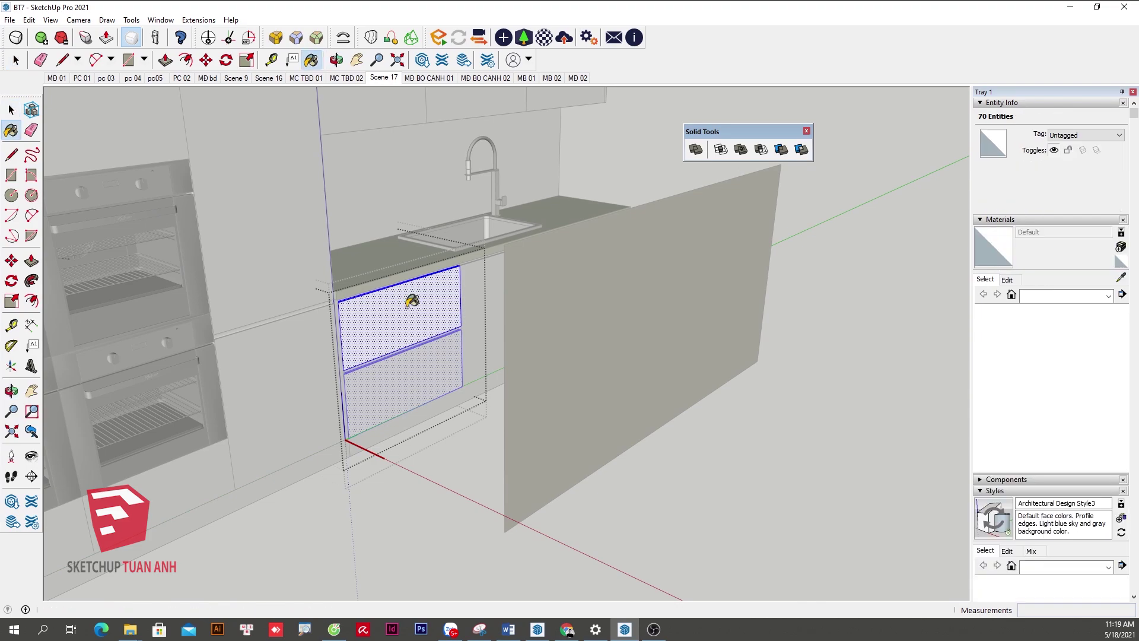
key(b)
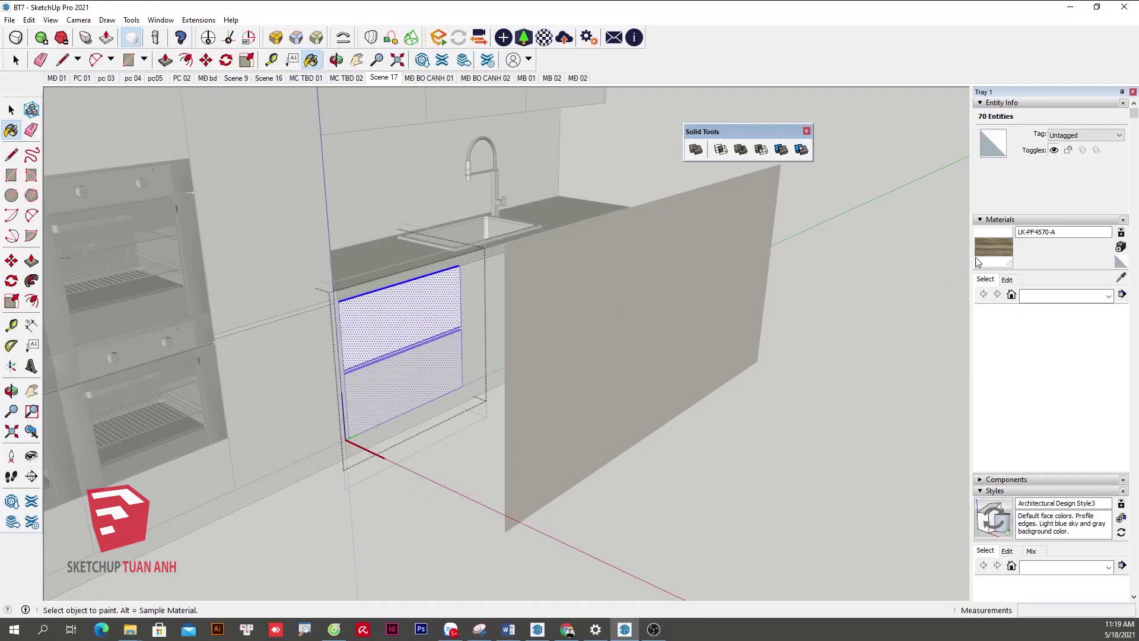
mouse_move(418, 330)
middle_down()
mouse_move(394, 285)
mouse_move(389, 331)
mouse_move(580, 364)
mouse_move(521, 441)
mouse_move(364, 534)
mouse_move(582, 437)
mouse_move(427, 371)
mouse_move(480, 298)
middle_up()
click(408, 310)
key(space)
Open the sink cabinet group and select the whole door
scroll(485, 293, up, 2)
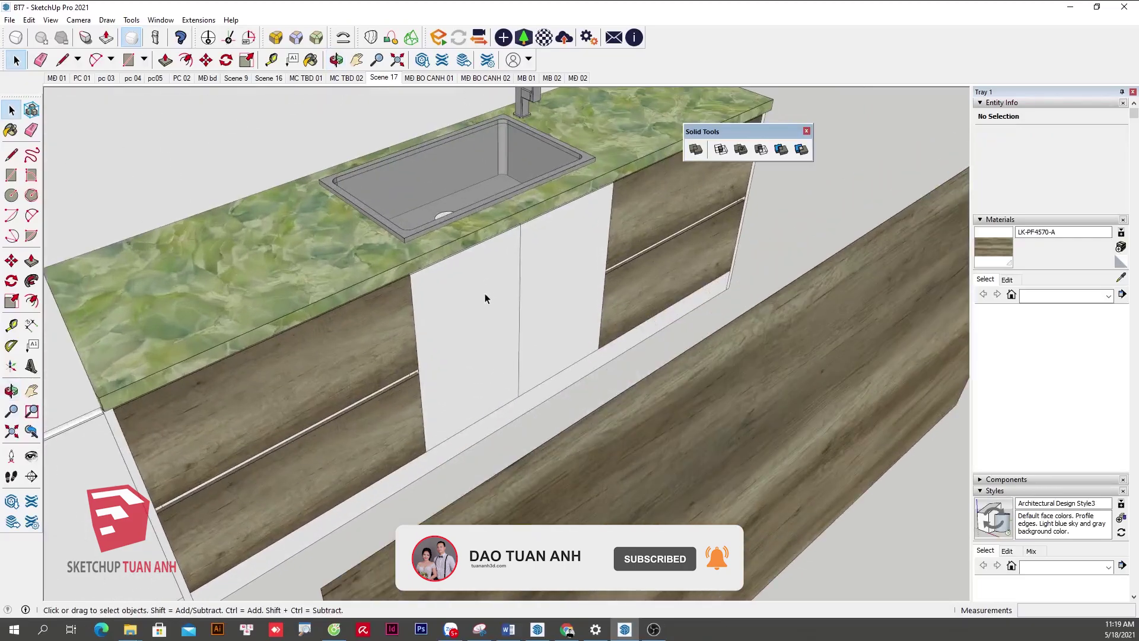
double_click(485, 293)
triple_click(486, 306)
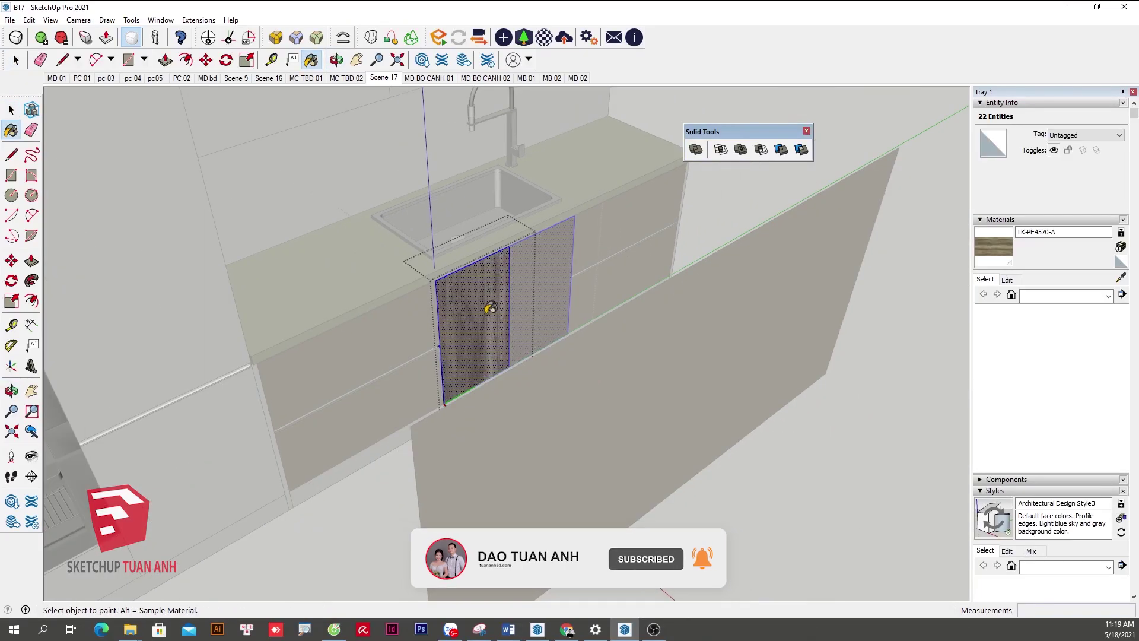
mouse_move(600, 425)
middle_down()
mouse_move(484, 287)
mouse_move(471, 375)
mouse_move(433, 347)
middle_up()
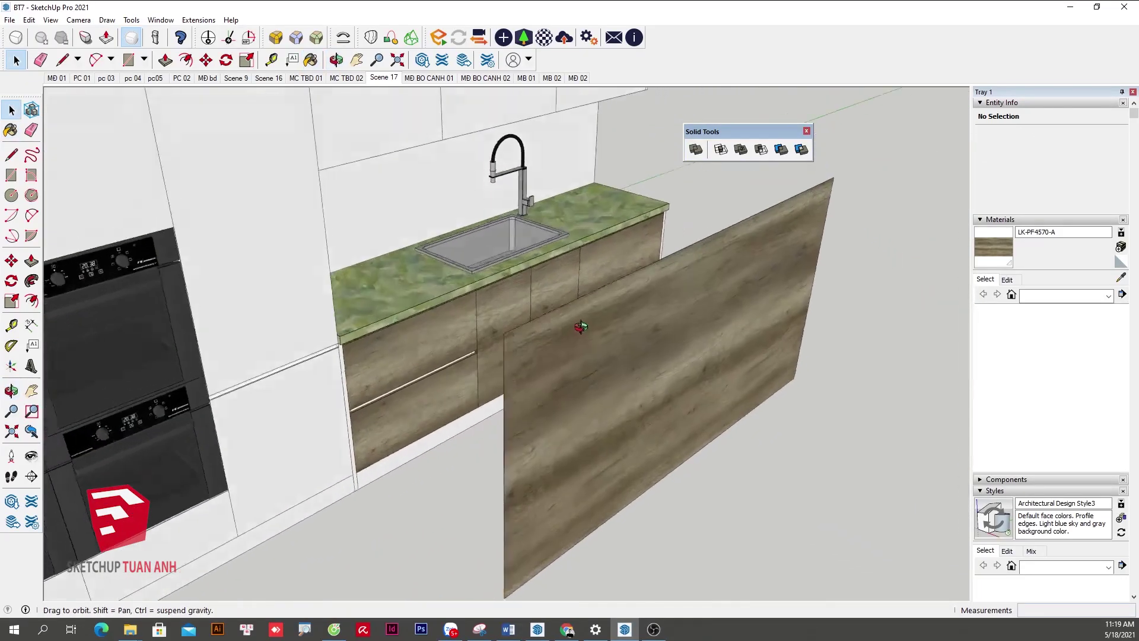
scroll(433, 339, up, 3)
scroll(433, 327, down, 2)
click(430, 330)
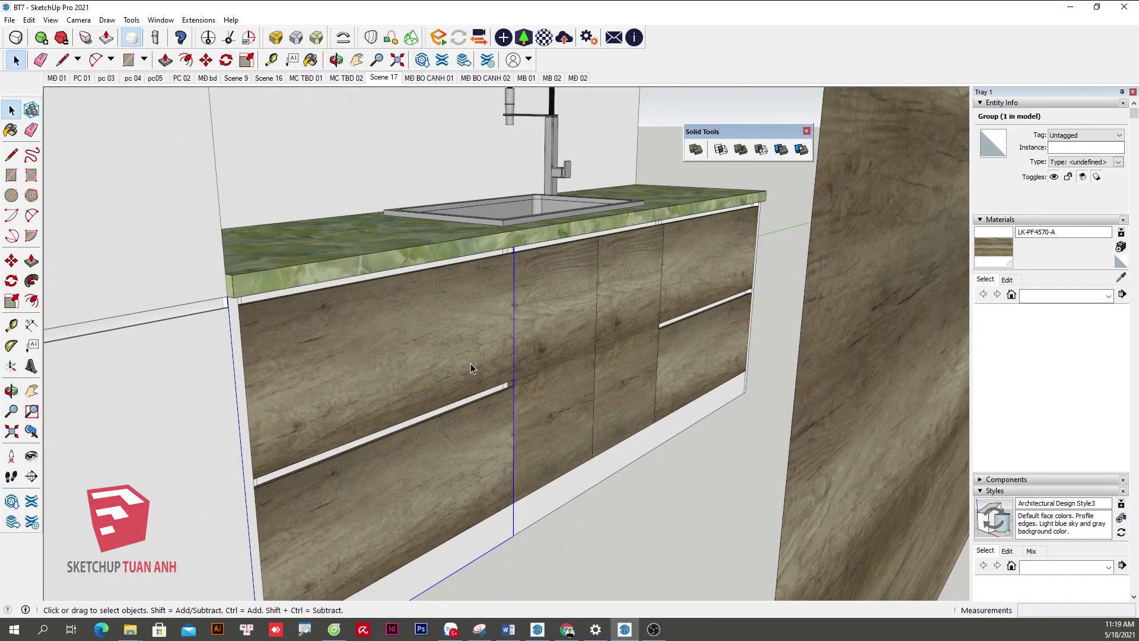
Orbit over the countertop and down to inspect the wood cabinet fronts
mouse_move(471, 363)
middle_down()
mouse_move(471, 339)
mouse_move(435, 488)
mouse_move(559, 362)
mouse_move(646, 385)
mouse_move(560, 471)
middle_up()
scroll(519, 346, up, 3)
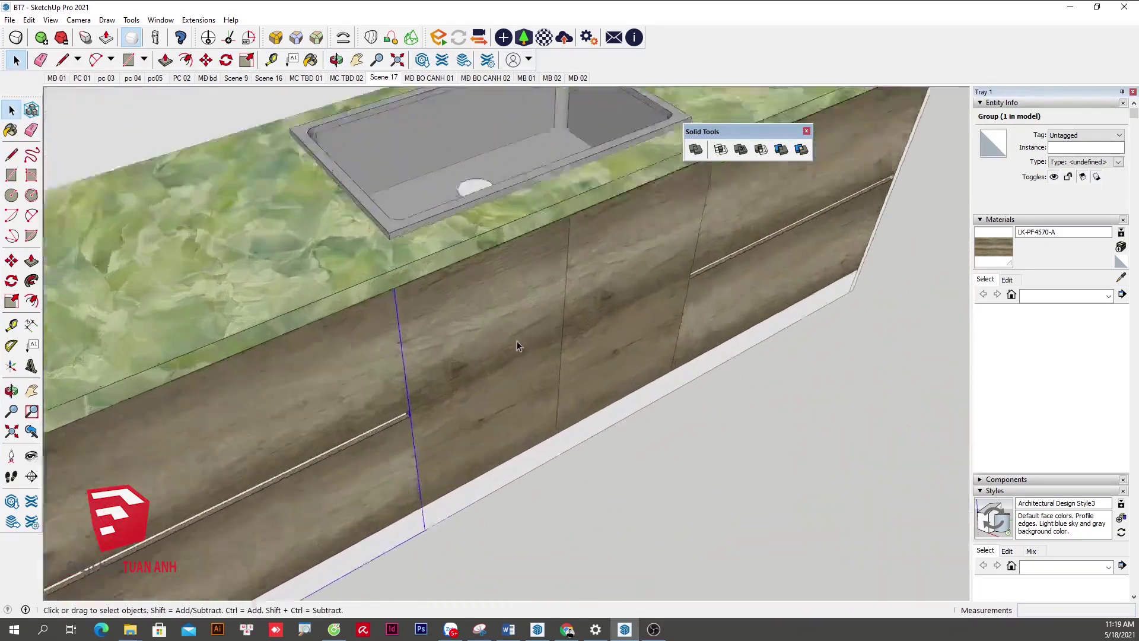
scroll(603, 323, up, 2)
middle_drag(603, 323, 498, 315)
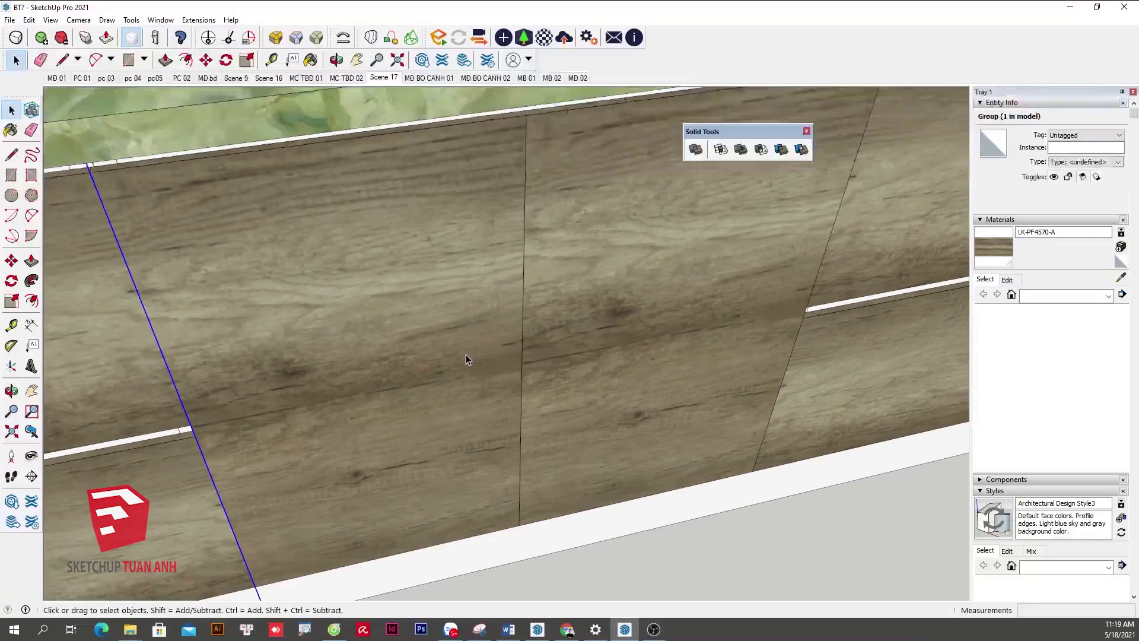
scroll(466, 354, down, 3)
scroll(248, 312, down, 2)
scroll(441, 339, down, 2)
scroll(442, 339, down, 2)
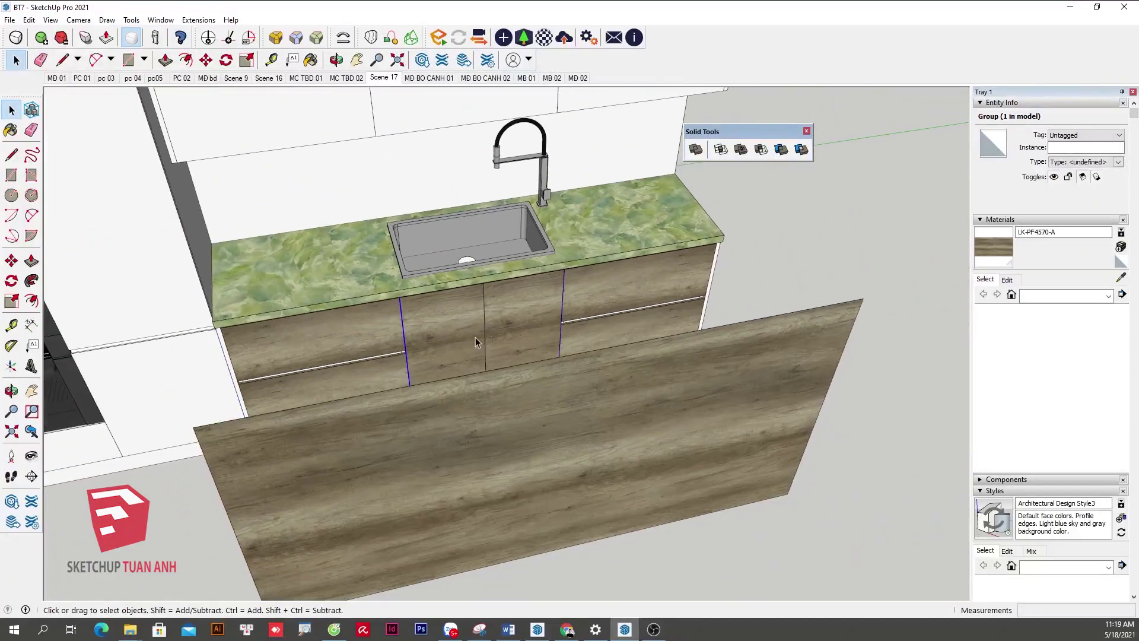
scroll(443, 331, up, 1)
scroll(455, 344, up, 2)
scroll(454, 343, up, 2)
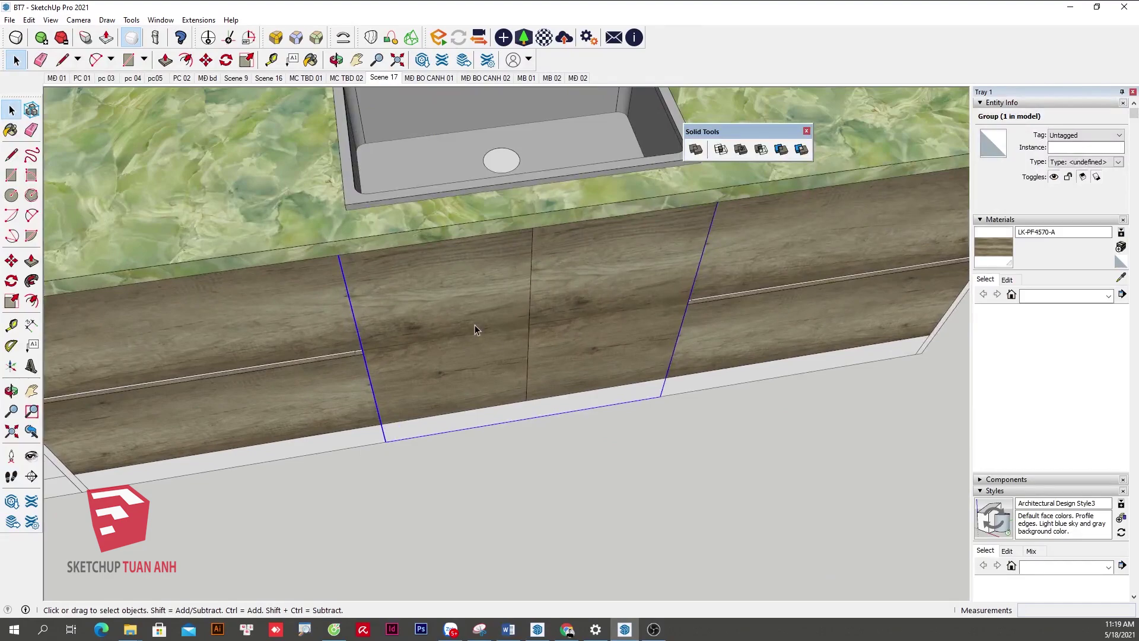
Select the single left door and view the doors from a higher angle
double_click(455, 306)
scroll(455, 309, down, 2)
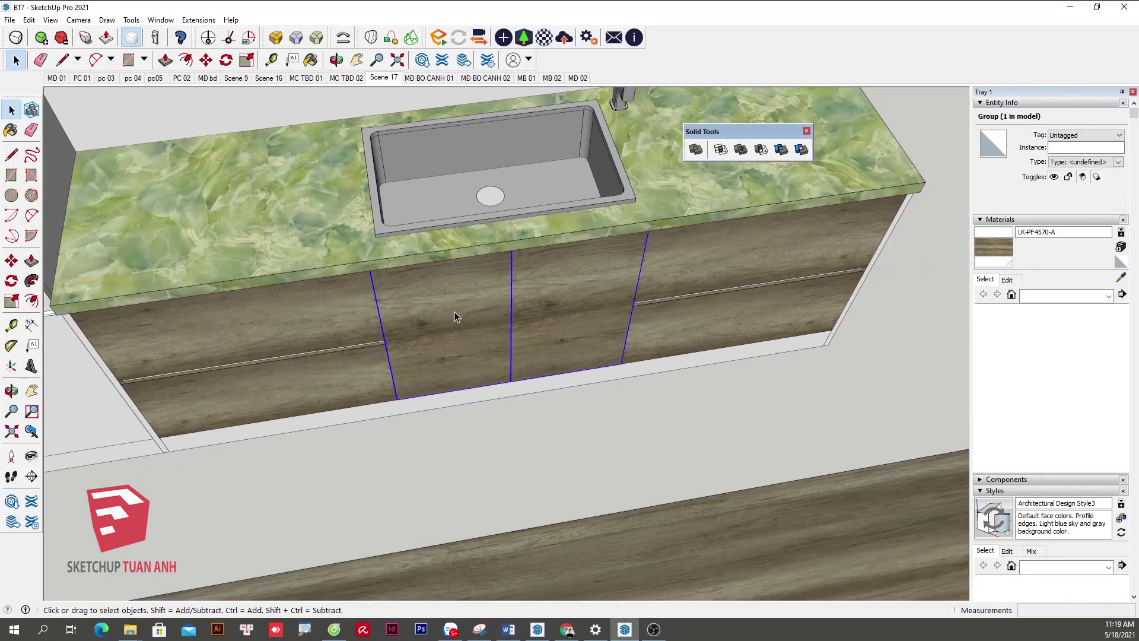
scroll(454, 311, up, 1)
scroll(433, 325, up, 1)
key(Escape)
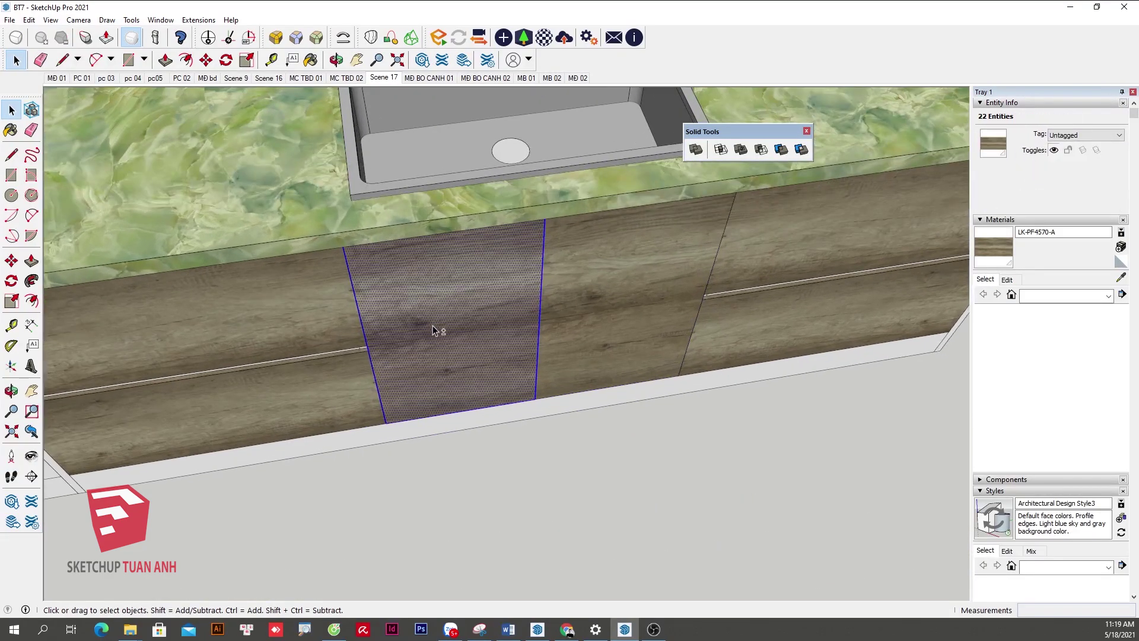
scroll(432, 322, down, 2)
middle_drag(432, 323, 554, 333)
scroll(554, 327, up, 3)
Explode the right door component and regroup its loose geometry
right_click(560, 297)
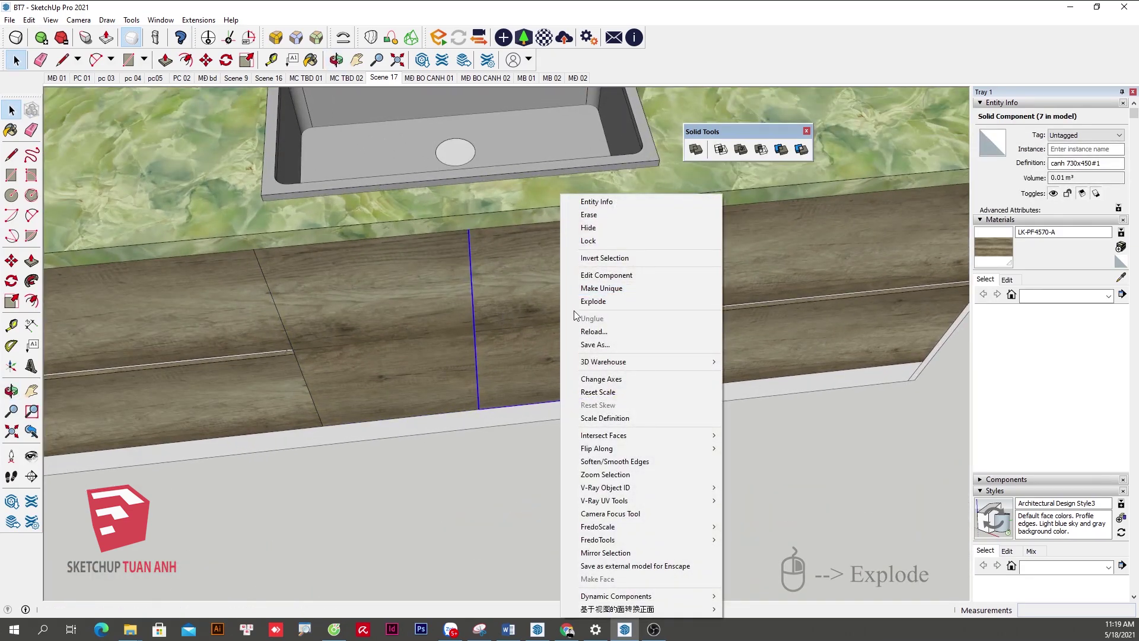
click(593, 301)
right_click(553, 321)
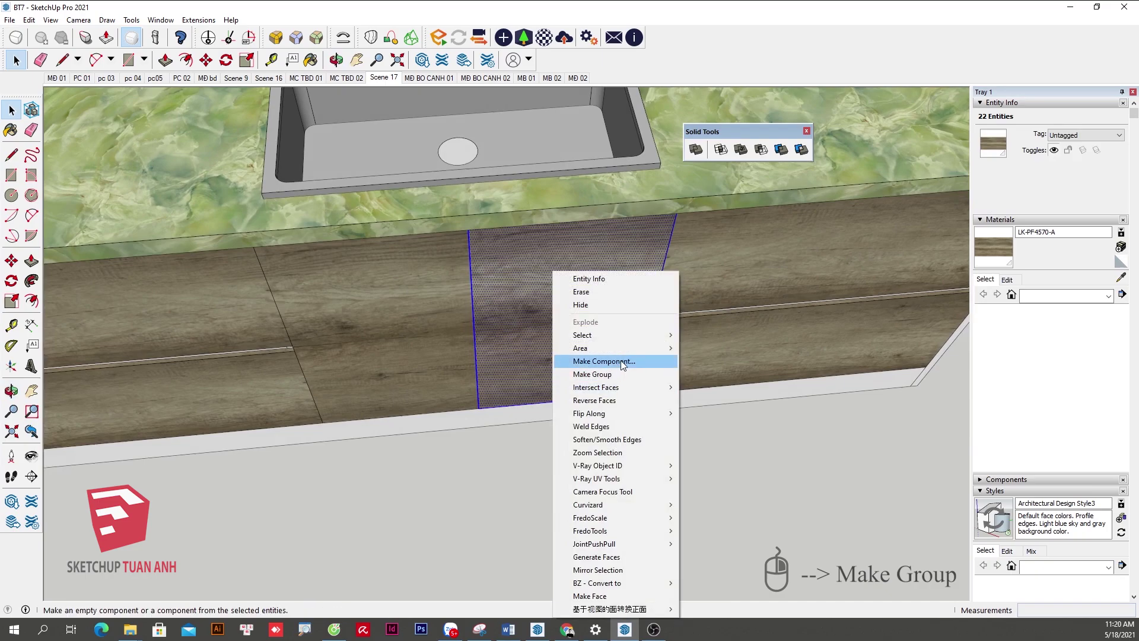
click(614, 374)
scroll(675, 295, down, 2)
scroll(746, 289, up, 3)
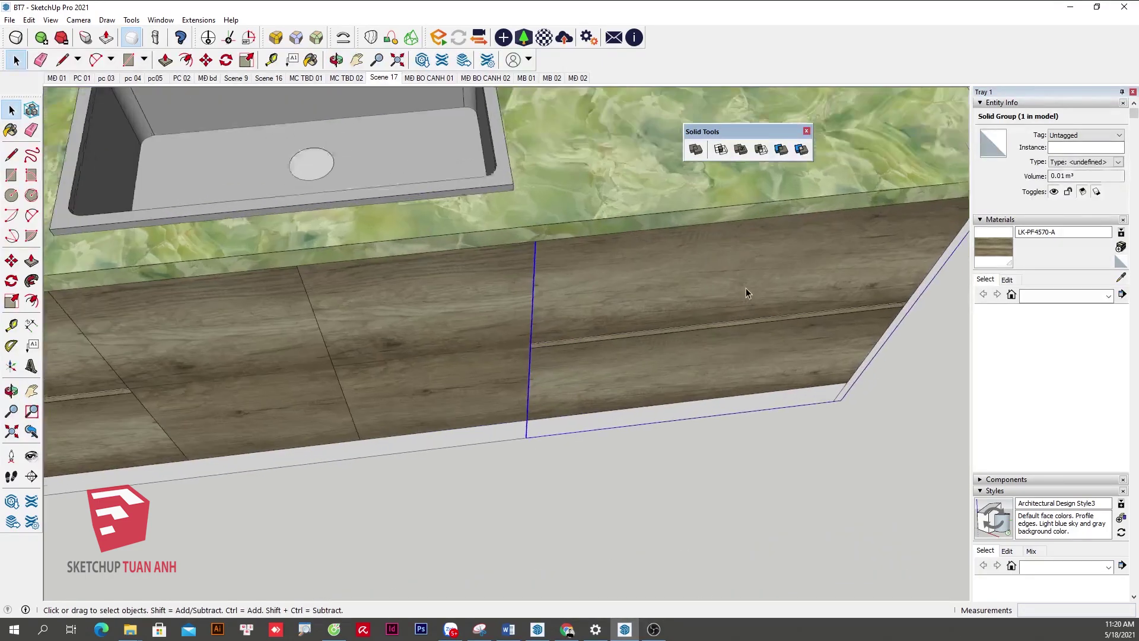
scroll(689, 292, down, 2)
Explode the selected panel group and lower panel component, then regroup the geometry
right_click(632, 295)
click(690, 402)
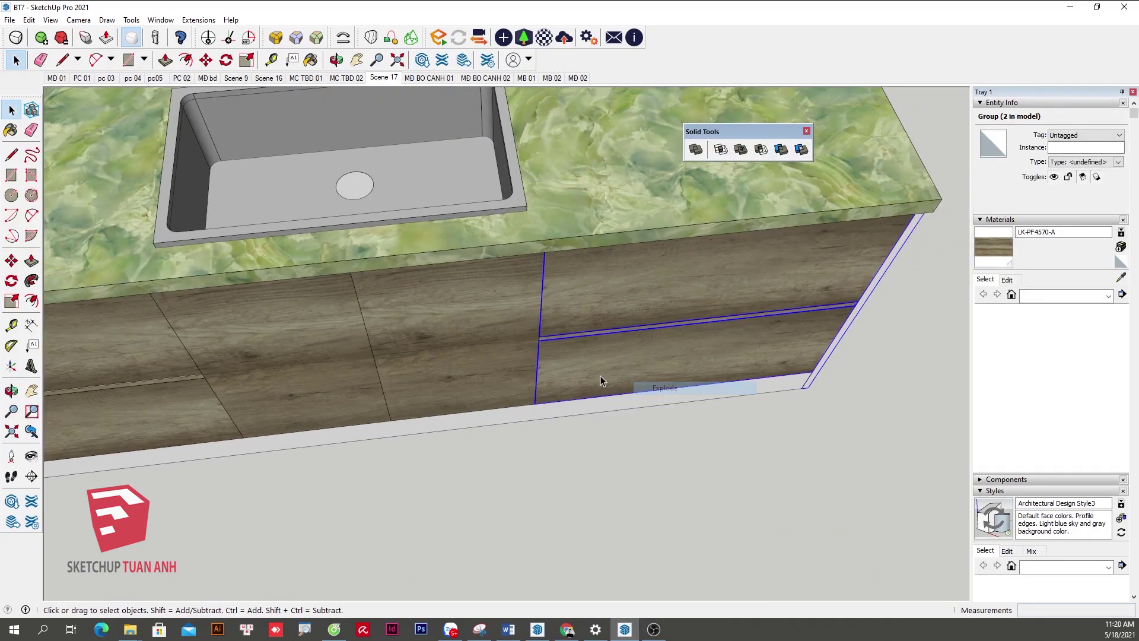
scroll(608, 321, up, 2)
right_click(616, 262)
click(672, 301)
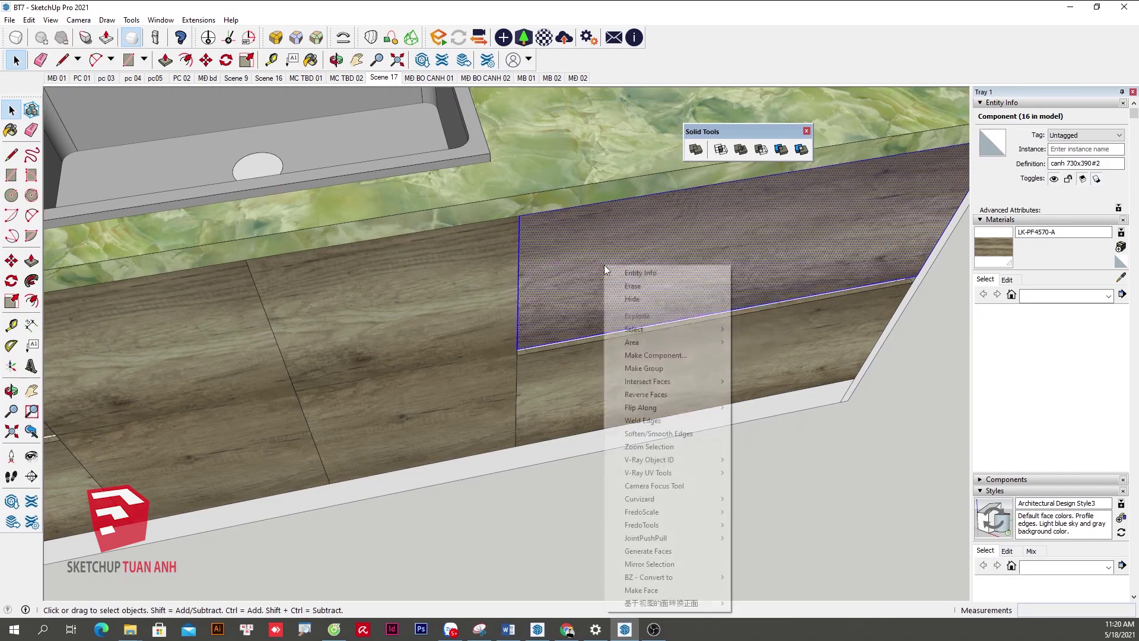
right_click(604, 265)
click(656, 372)
scroll(615, 368, down, 2)
scroll(575, 385, up, 3)
Explode the lower drawer component and group its geometry
click(575, 384)
right_click(575, 385)
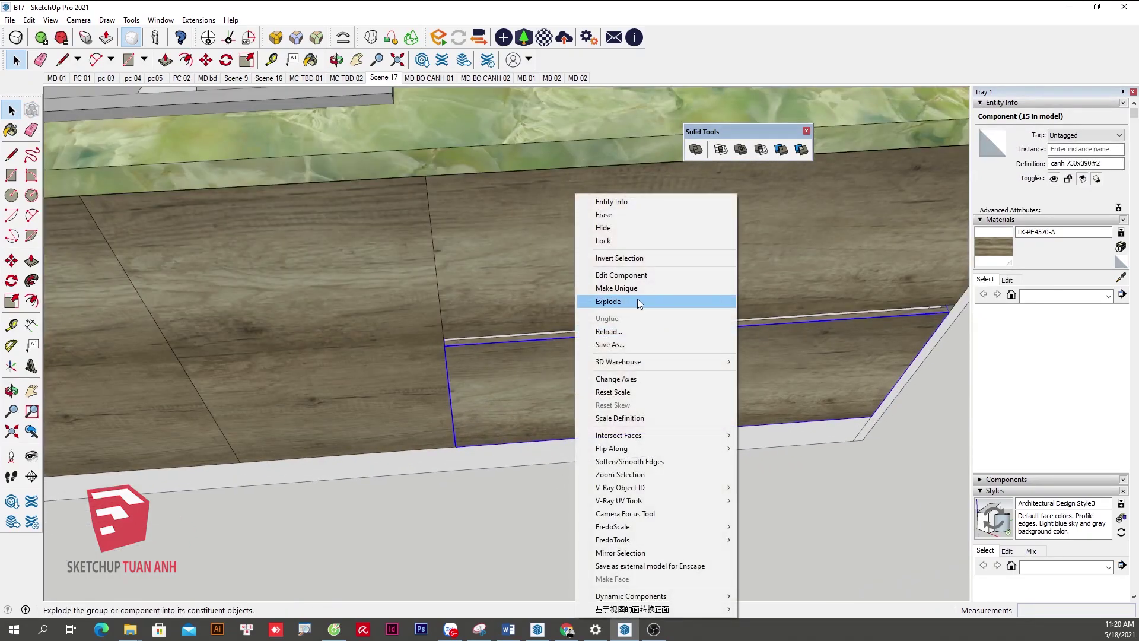
click(638, 298)
scroll(611, 326, down, 1)
right_click(582, 353)
click(689, 81)
scroll(692, 354, down, 3)
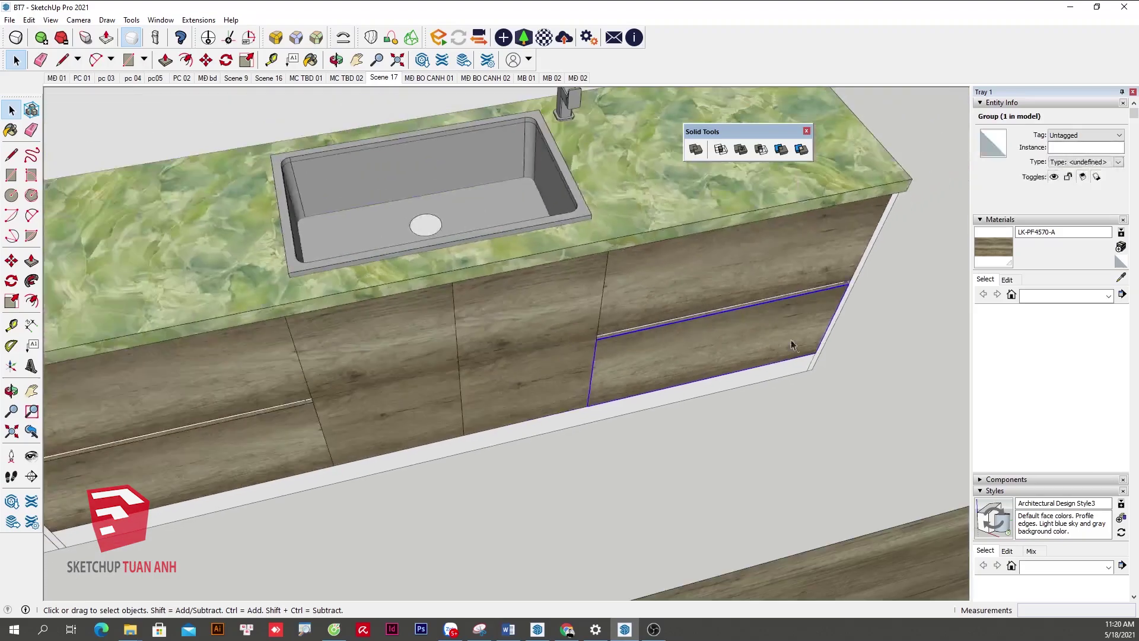
scroll(653, 356, down, 2)
scroll(617, 361, up, 1)
scroll(617, 362, up, 3)
Explode the cabinet front panel and the lower drawer front component
click(615, 339)
scroll(589, 340, up, 2)
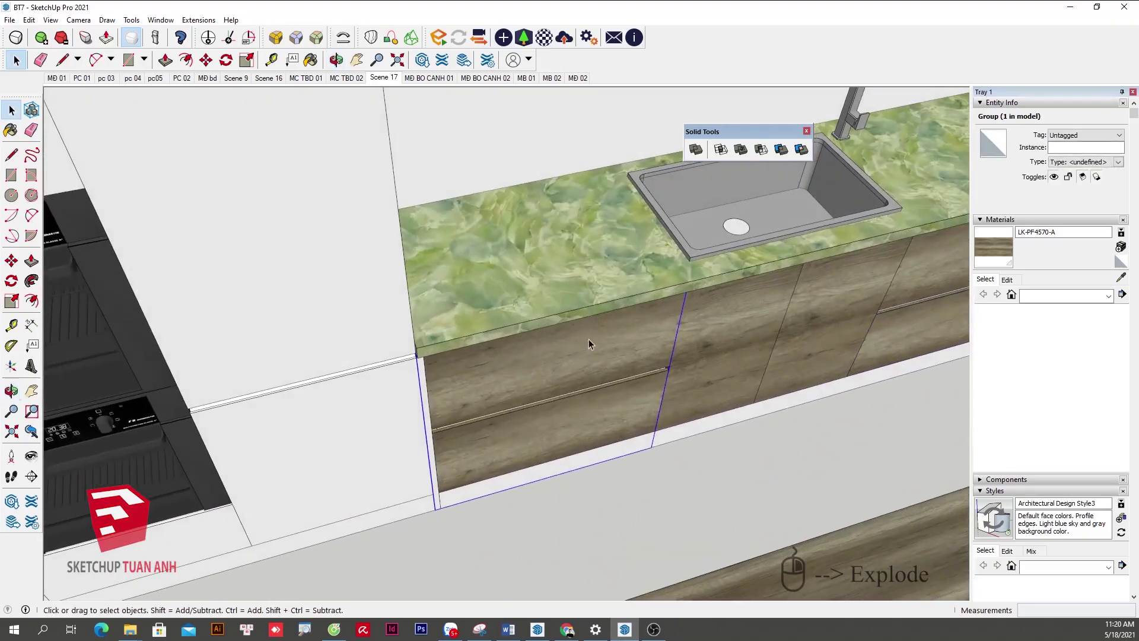
scroll(588, 340, up, 2)
right_click(592, 339)
click(638, 126)
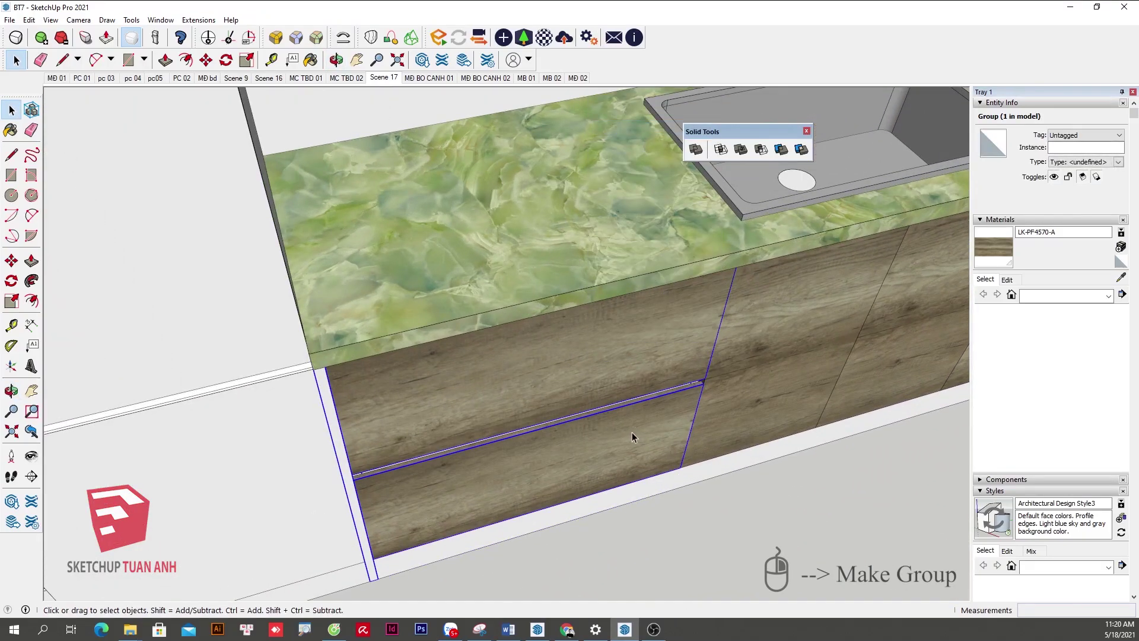
right_click(575, 357)
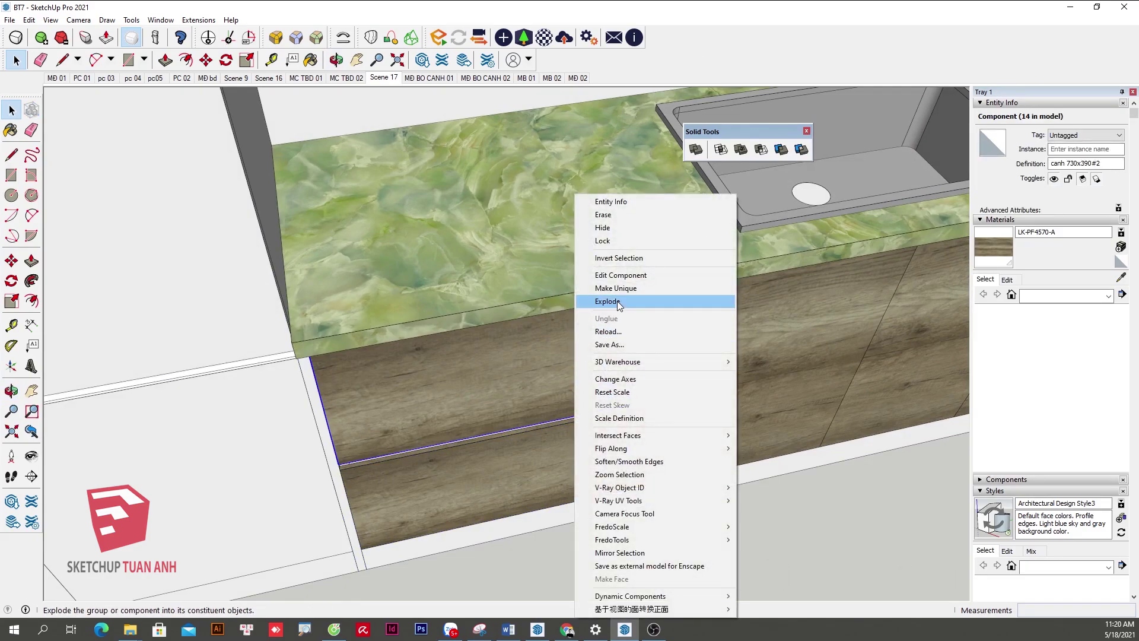
click(617, 301)
Explode the remaining nested components and group the drawer front geometry
right_click(584, 344)
click(622, 104)
scroll(604, 421, down, 2)
right_click(604, 422)
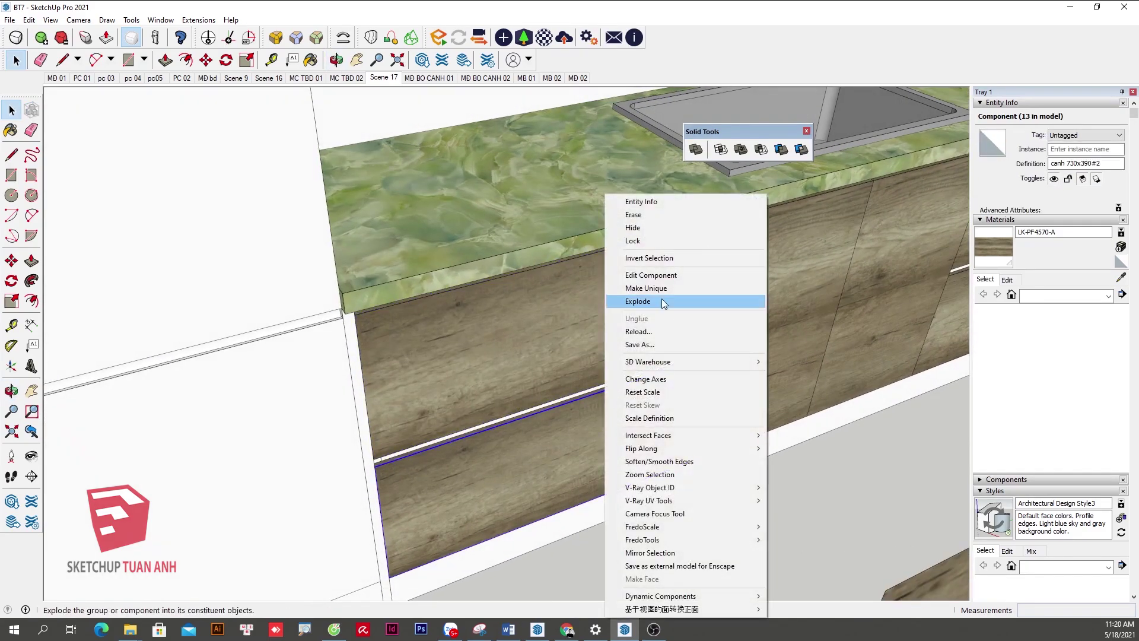
click(661, 298)
right_click(587, 454)
click(638, 211)
scroll(464, 364, down, 3)
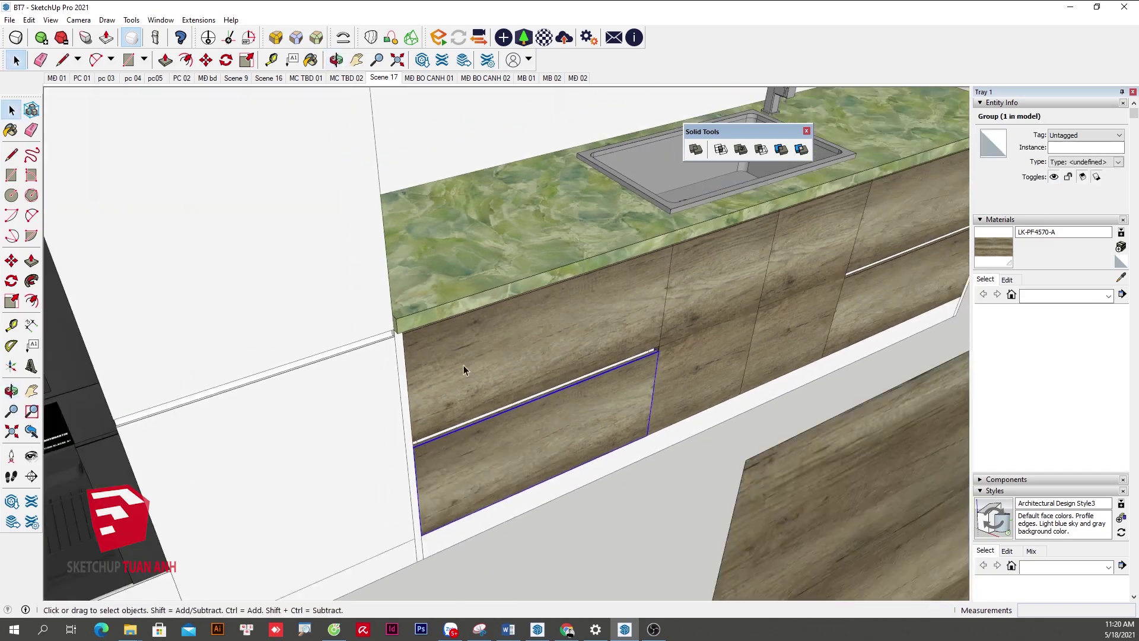
scroll(614, 500, down, 2)
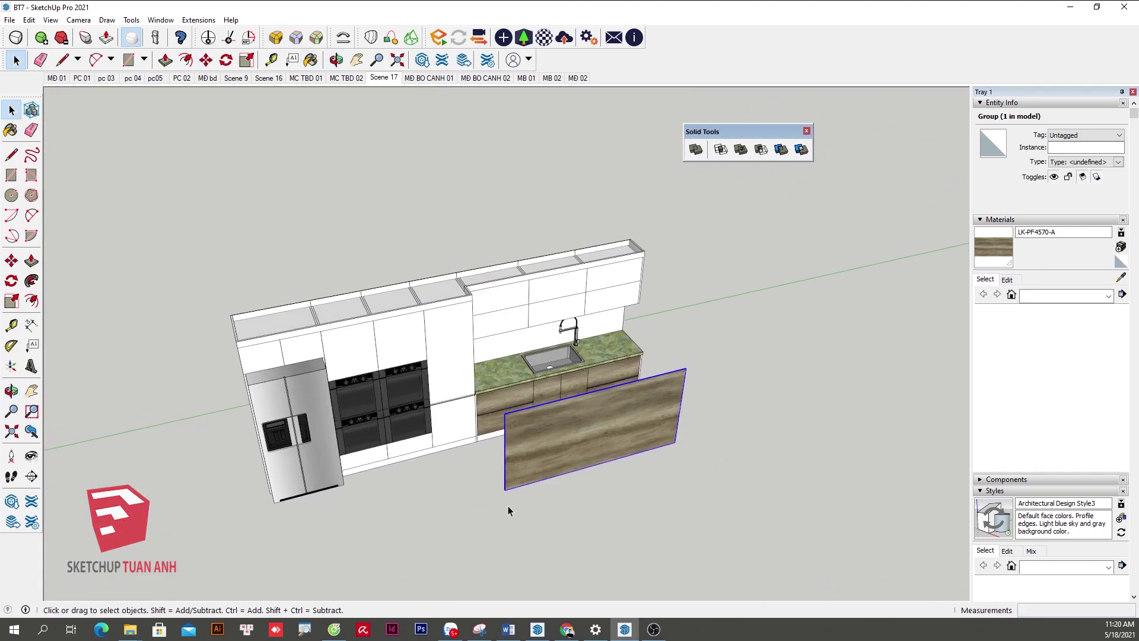
Move the grouped wood panel out of the sink cabinet, away from the kitchen
key(m)
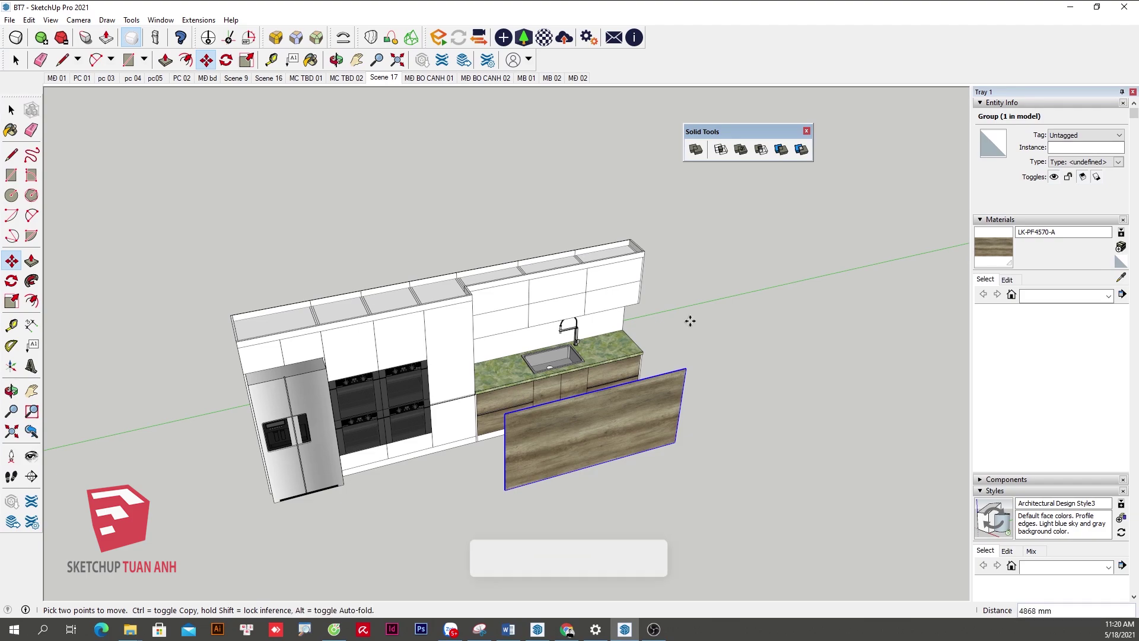
drag(506, 486, 724, 287)
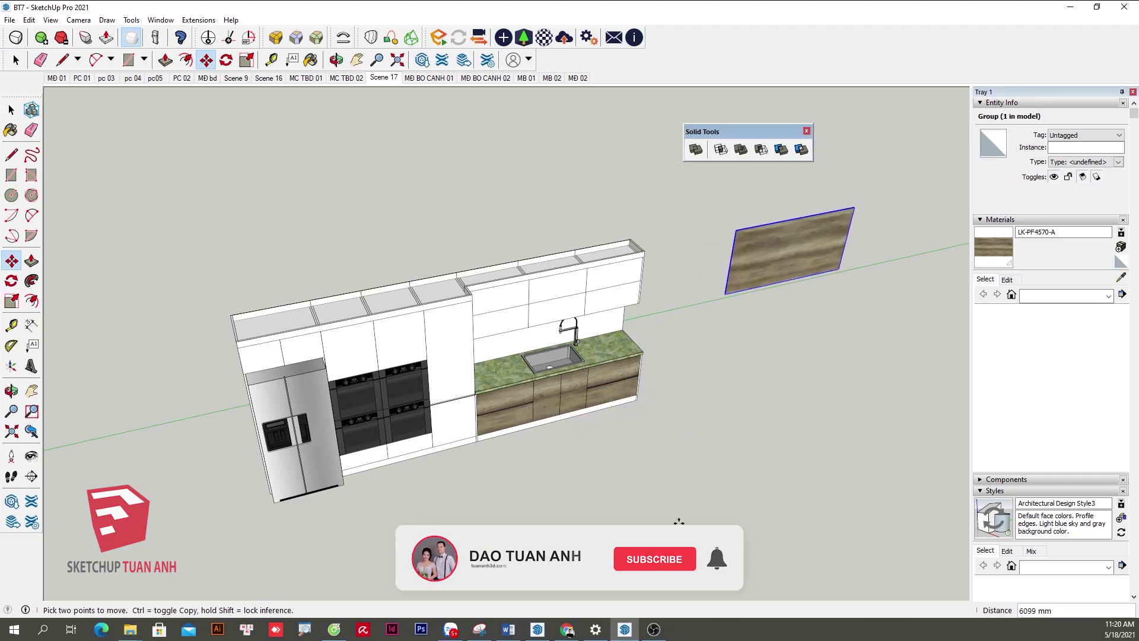
key(space)
scroll(534, 415, up, 3)
scroll(511, 379, up, 3)
scroll(490, 351, up, 3)
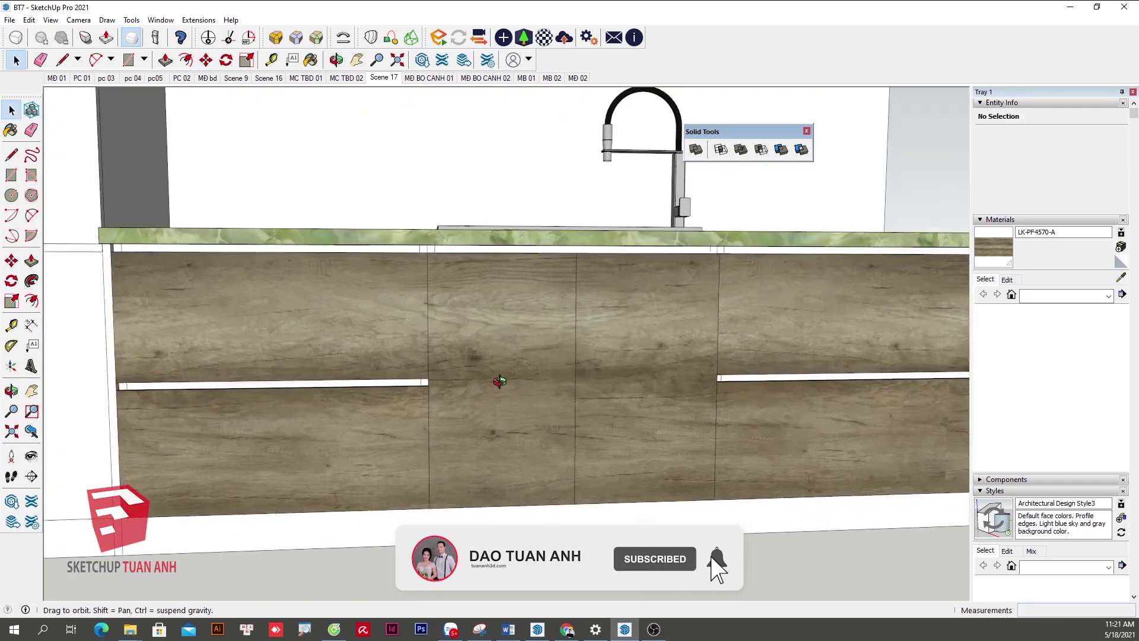
Orbit and zoom around the kitchen to inspect the cabinet doors from a steeper angle
drag(490, 351, 399, 382)
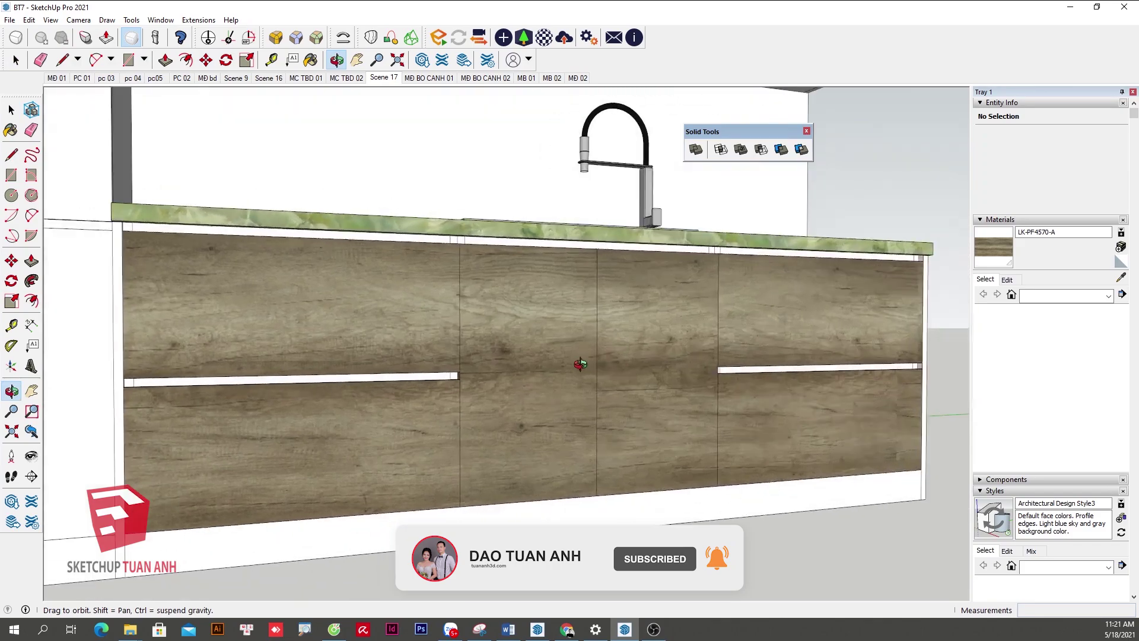
key(space)
scroll(496, 415, down, 5)
middle_drag(496, 416, 644, 400)
scroll(532, 350, up, 3)
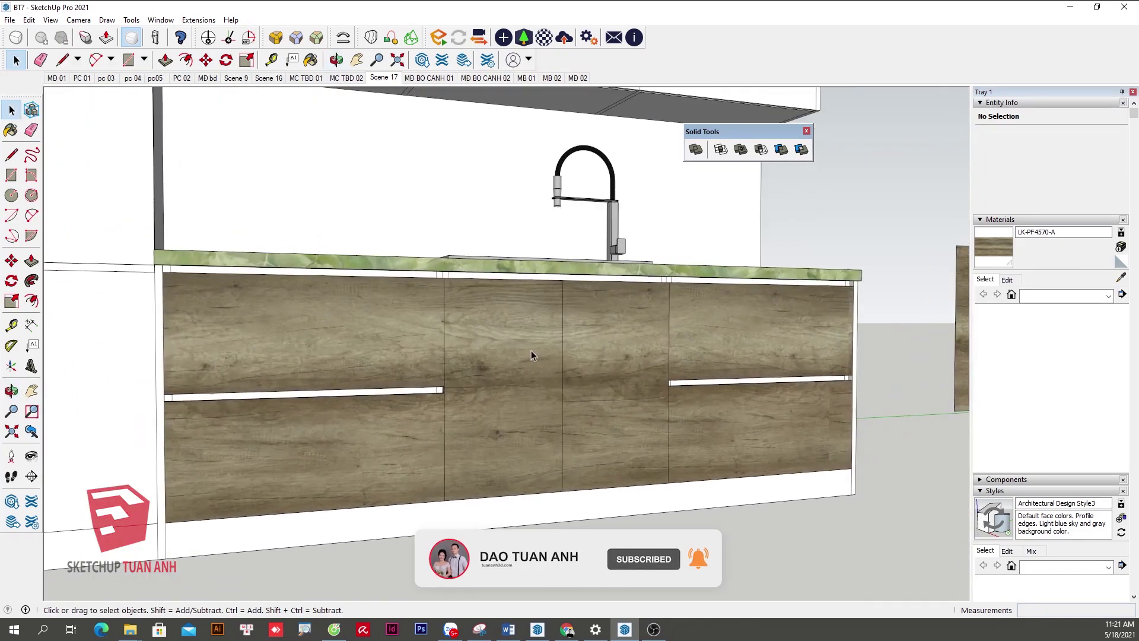
scroll(559, 350, up, 3)
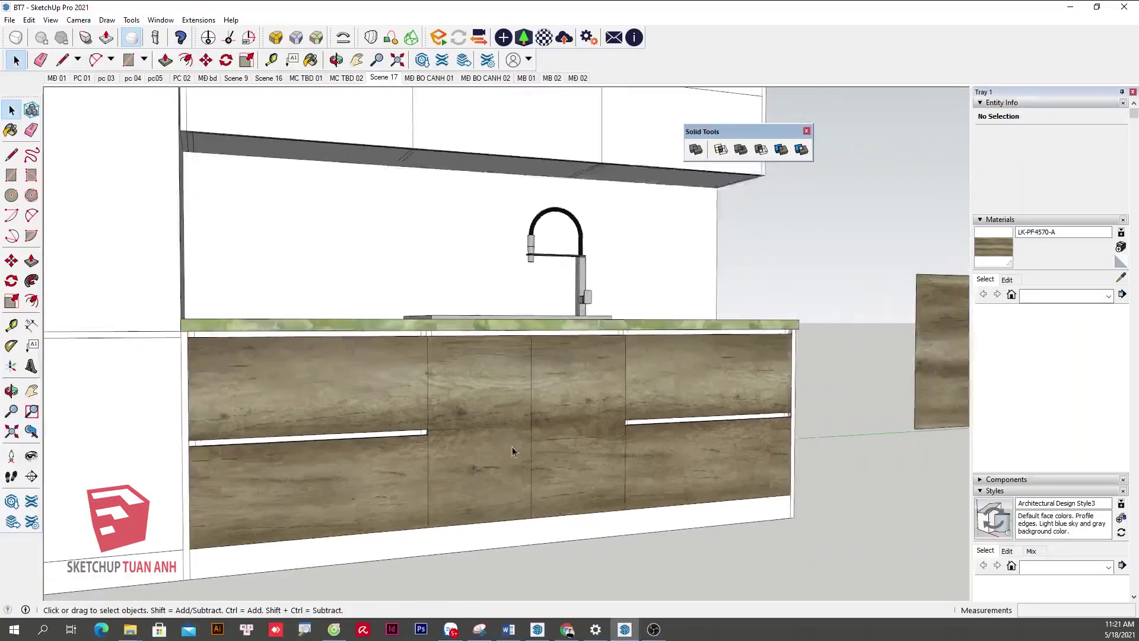
scroll(512, 447, down, 3)
key(o)
scroll(456, 458, down, 3)
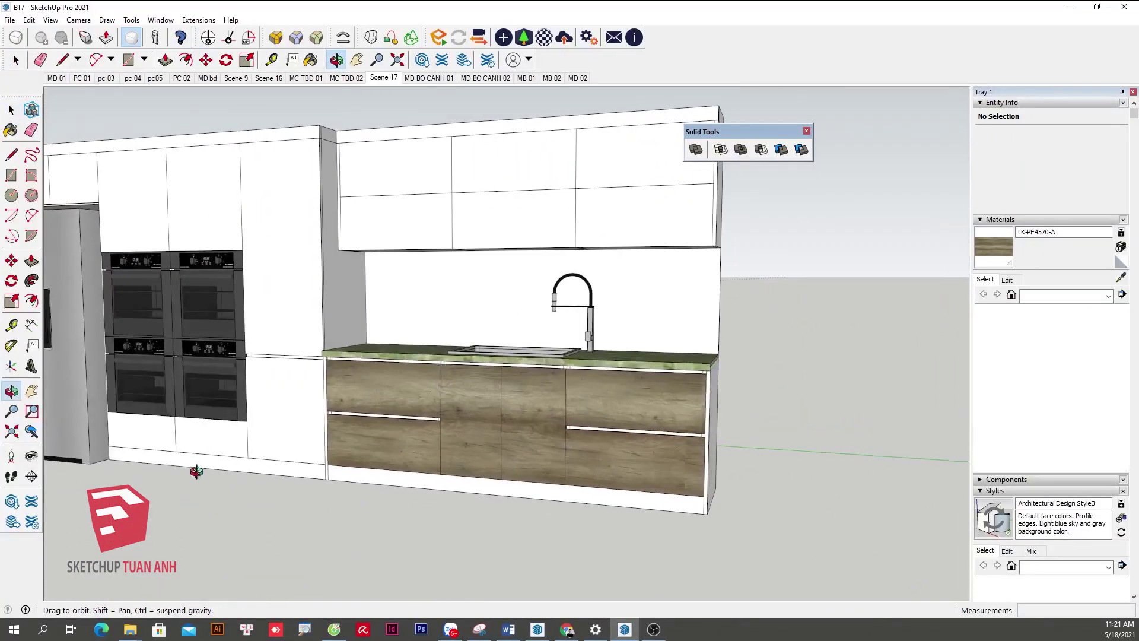
key(space)
scroll(406, 403, up, 2)
scroll(408, 407, up, 2)
middle_drag(409, 402, 711, 426)
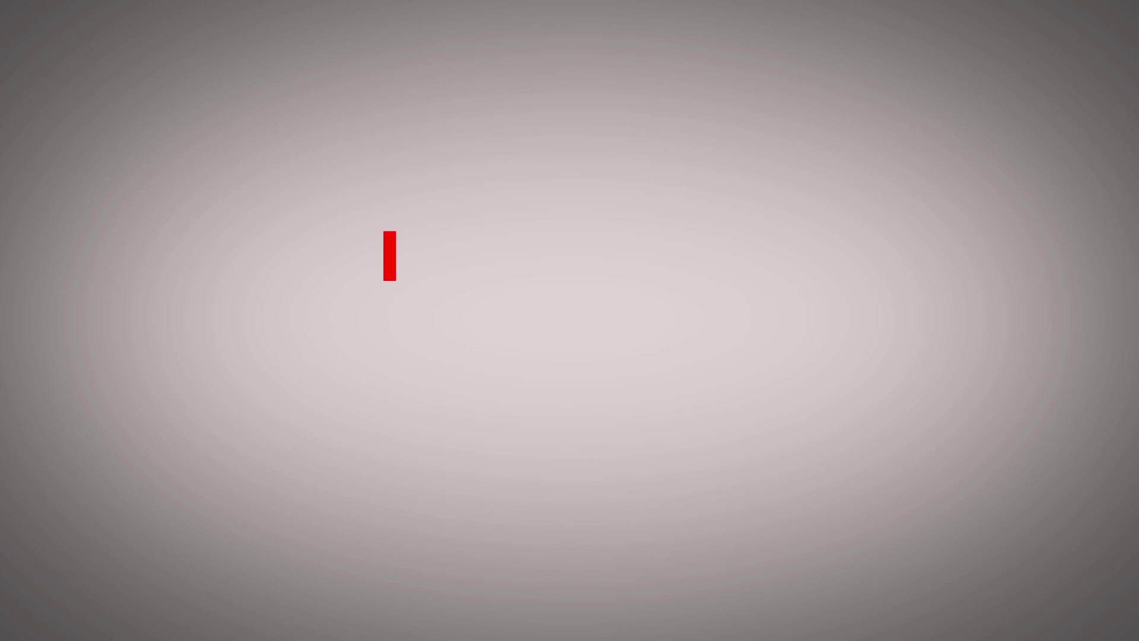
scroll(582, 422, up, 3)
scroll(544, 412, up, 3)
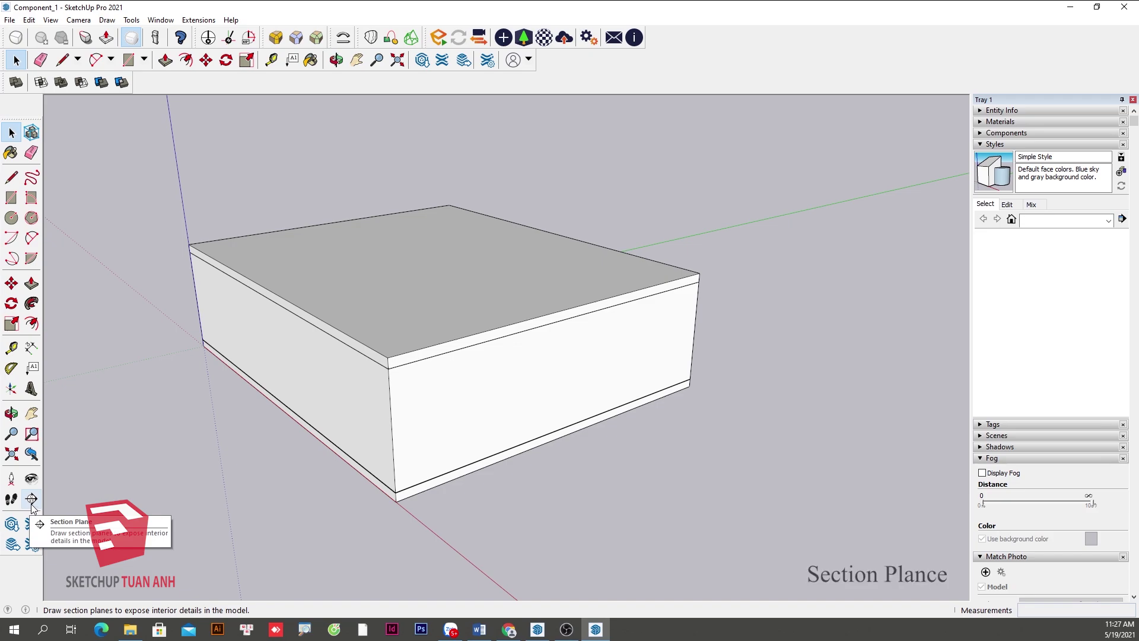
click(32, 501)
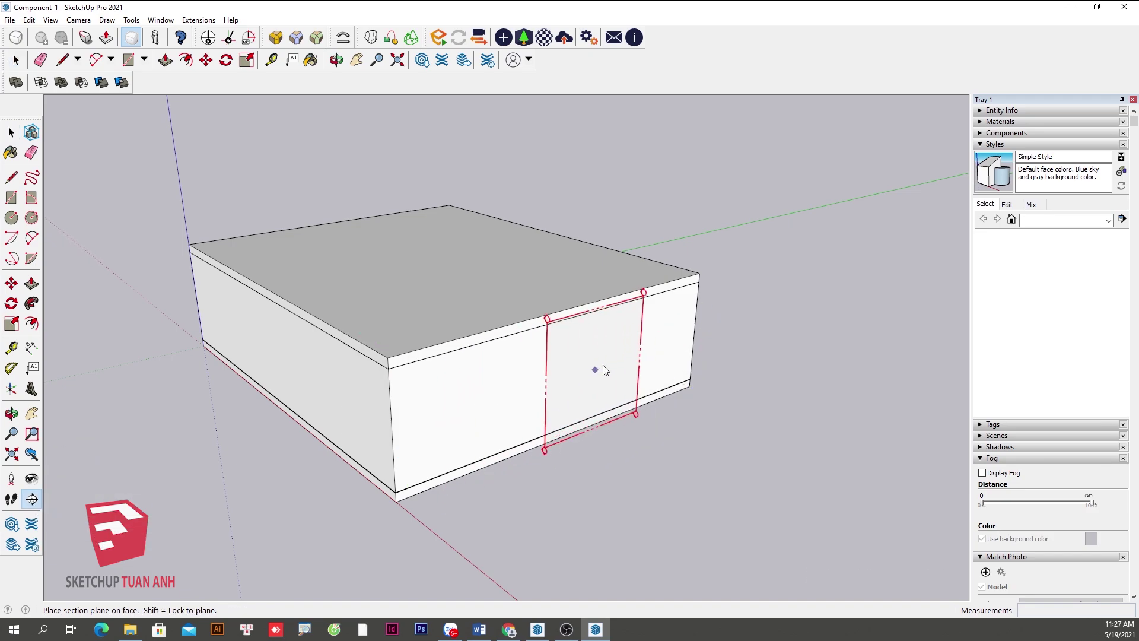
click(628, 349)
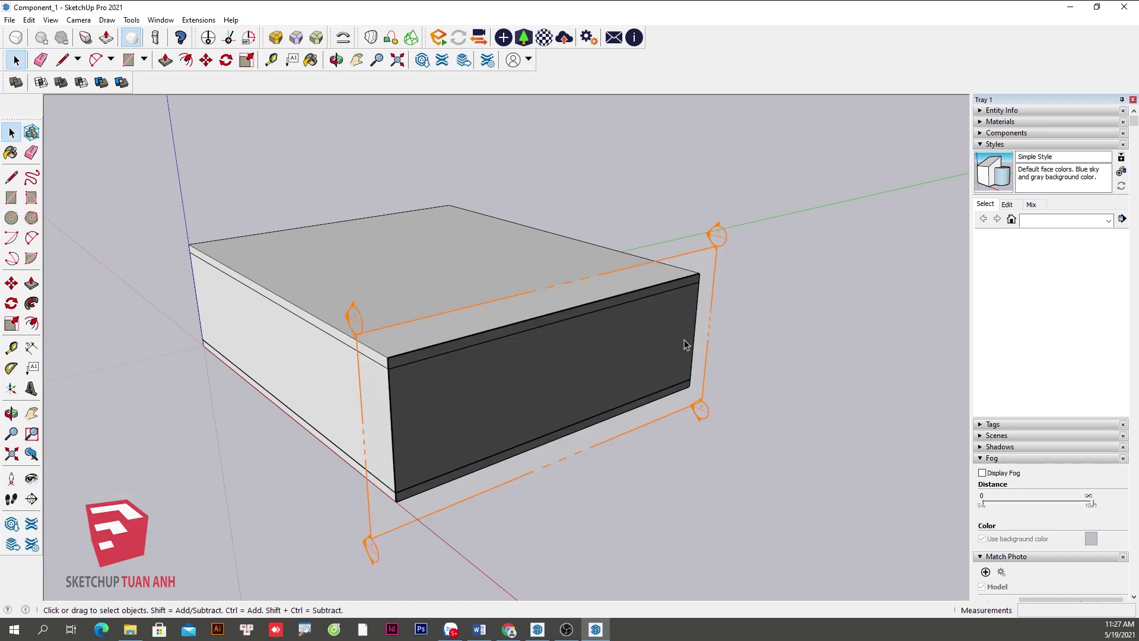
middle_drag(685, 339, 709, 283)
click(714, 251)
key(m)
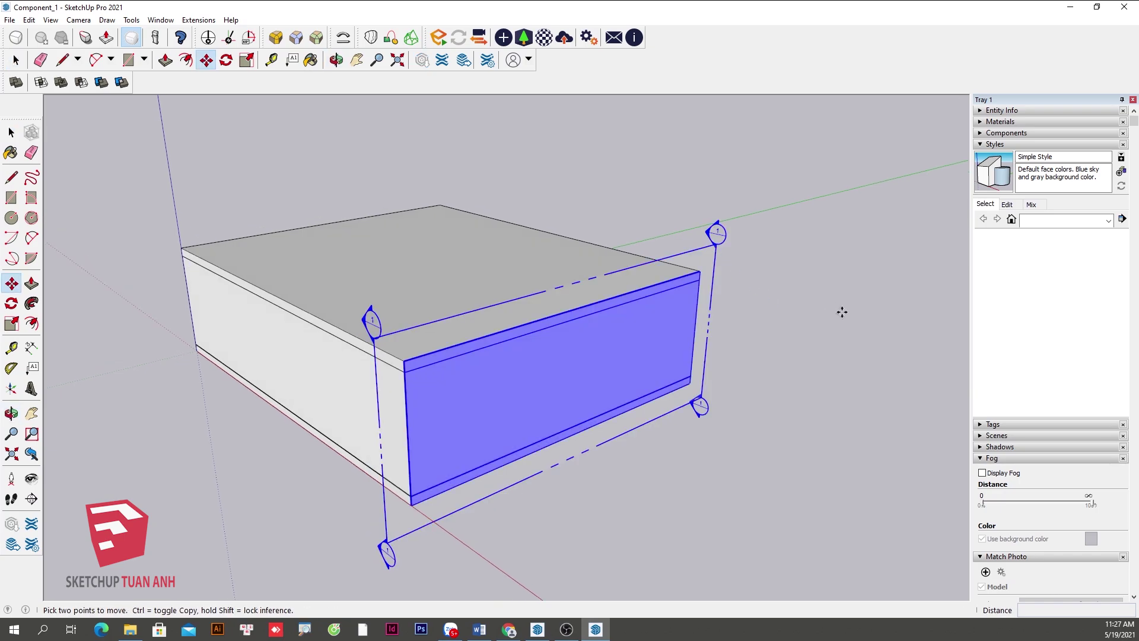
click(839, 313)
click(598, 393)
key(space)
click(160, 471)
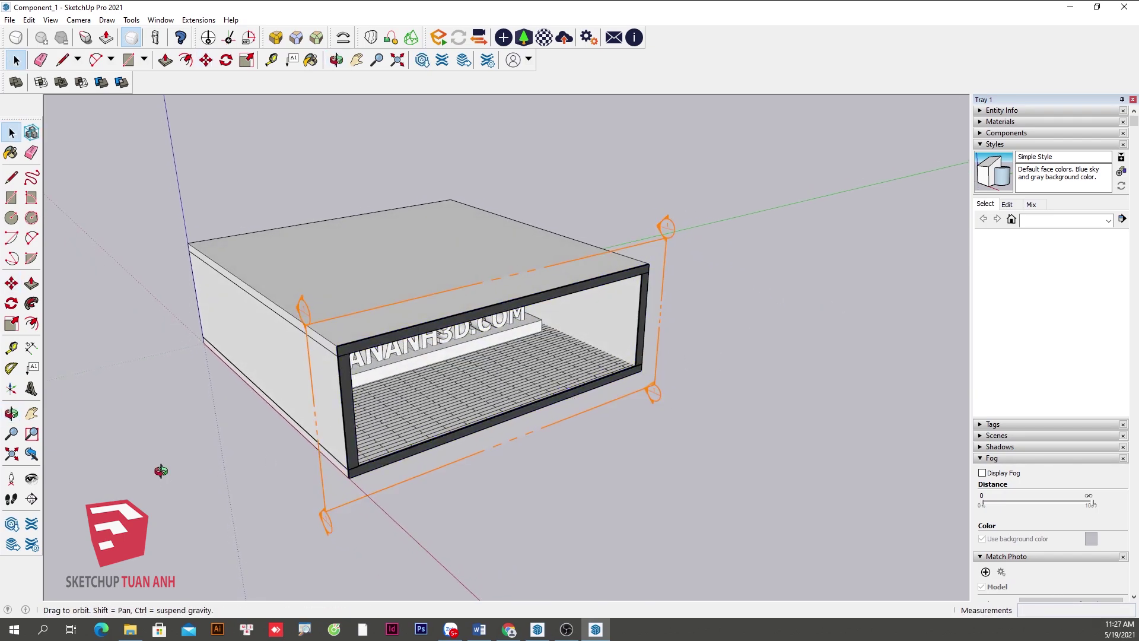
middle_drag(160, 470, 173, 468)
click(36, 500)
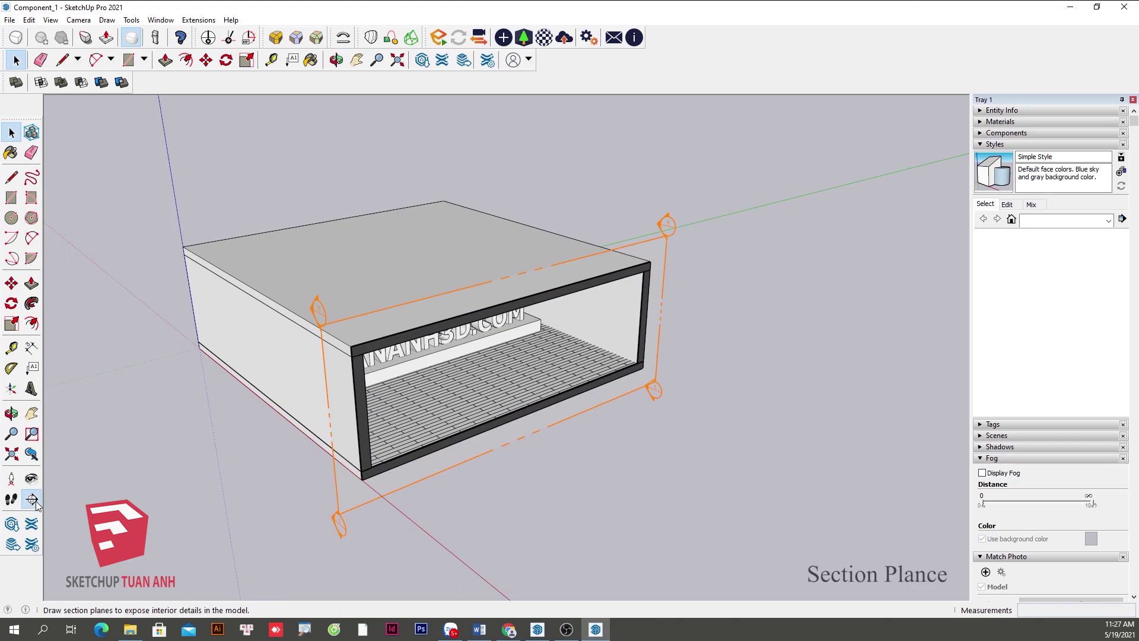
click(255, 363)
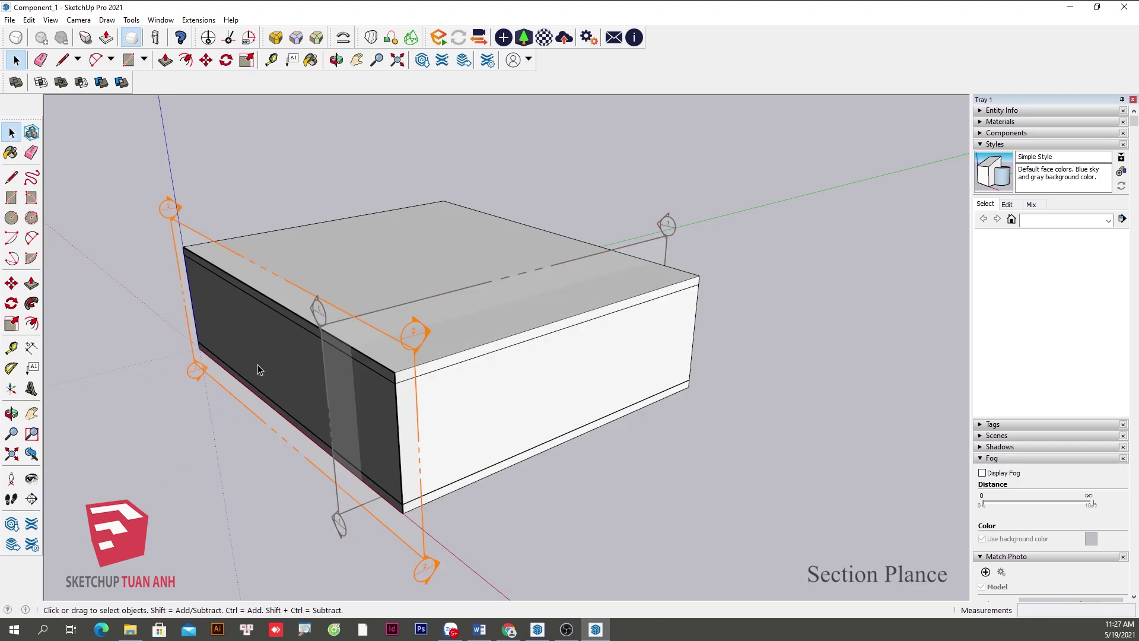
click(183, 236)
key(m)
drag(251, 188, 831, 334)
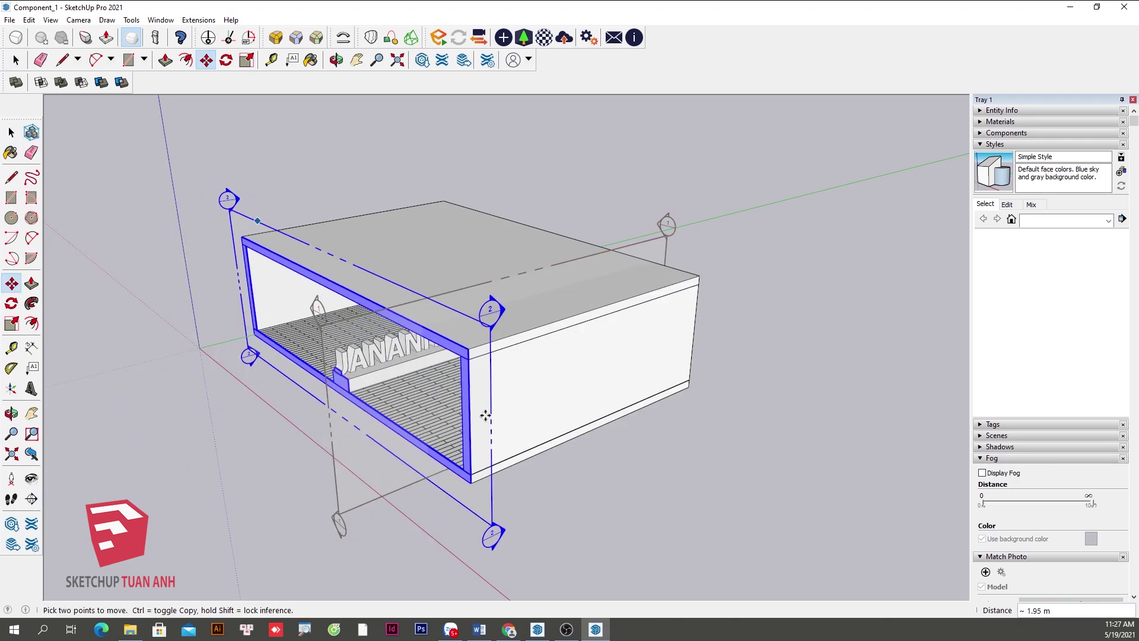
key(space)
click(832, 334)
mouse_move(635, 306)
middle_down()
mouse_move(702, 287)
mouse_move(726, 227)
mouse_move(599, 363)
middle_up()
double_click(599, 363)
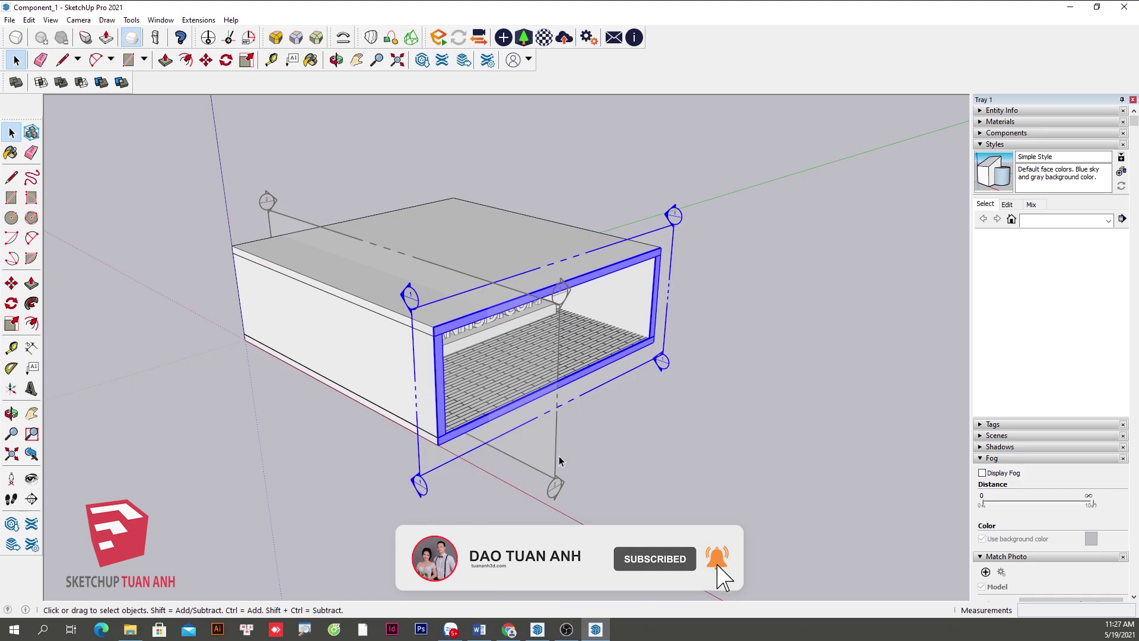
middle_drag(559, 460, 531, 453)
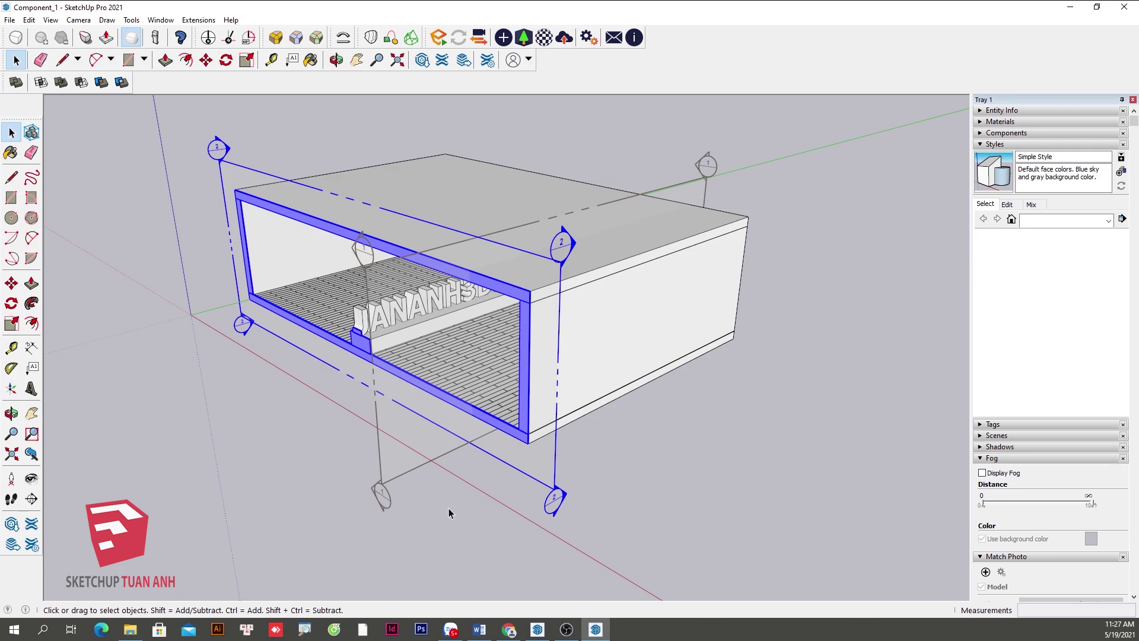
middle_drag(455, 527, 473, 488)
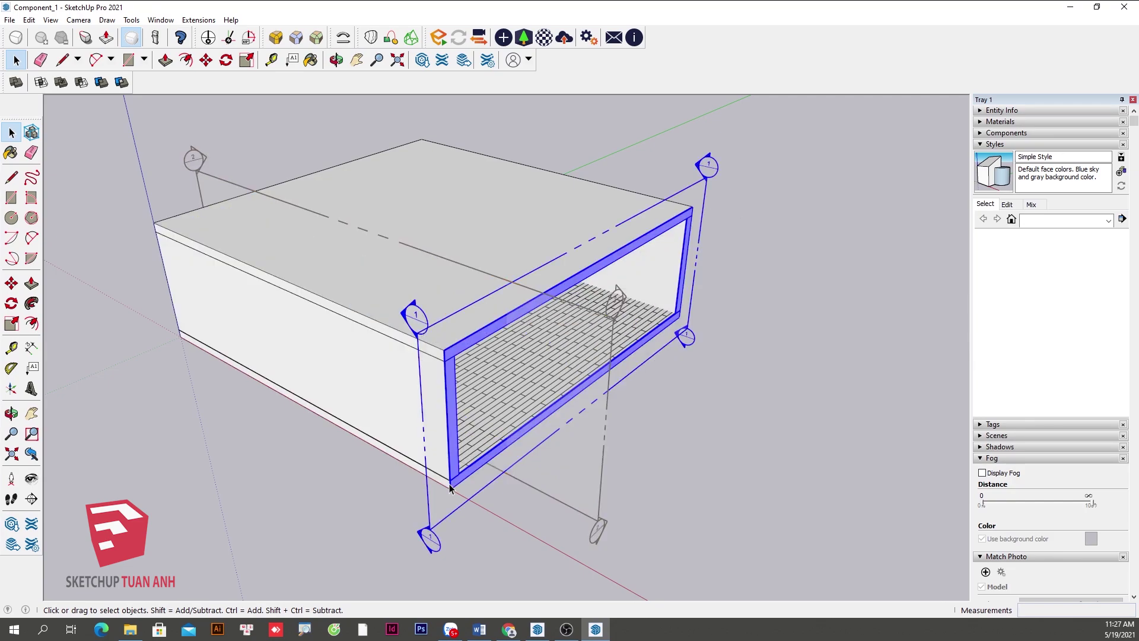
mouse_move(672, 437)
middle_down()
mouse_move(511, 432)
mouse_move(536, 461)
mouse_move(491, 425)
mouse_move(543, 491)
middle_up()
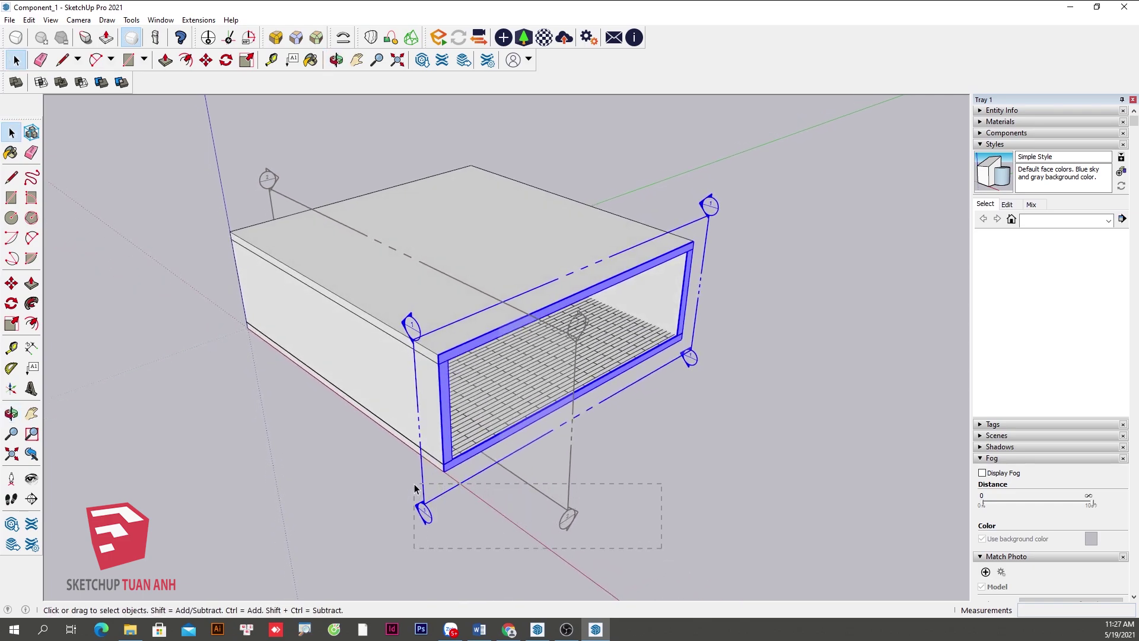
key(Delete)
mouse_move(749, 433)
middle_down()
mouse_move(486, 437)
mouse_move(886, 556)
middle_up()
drag(886, 550, 265, 105)
Make the box geometry into a group and select it
middle_drag(585, 286, 499, 314)
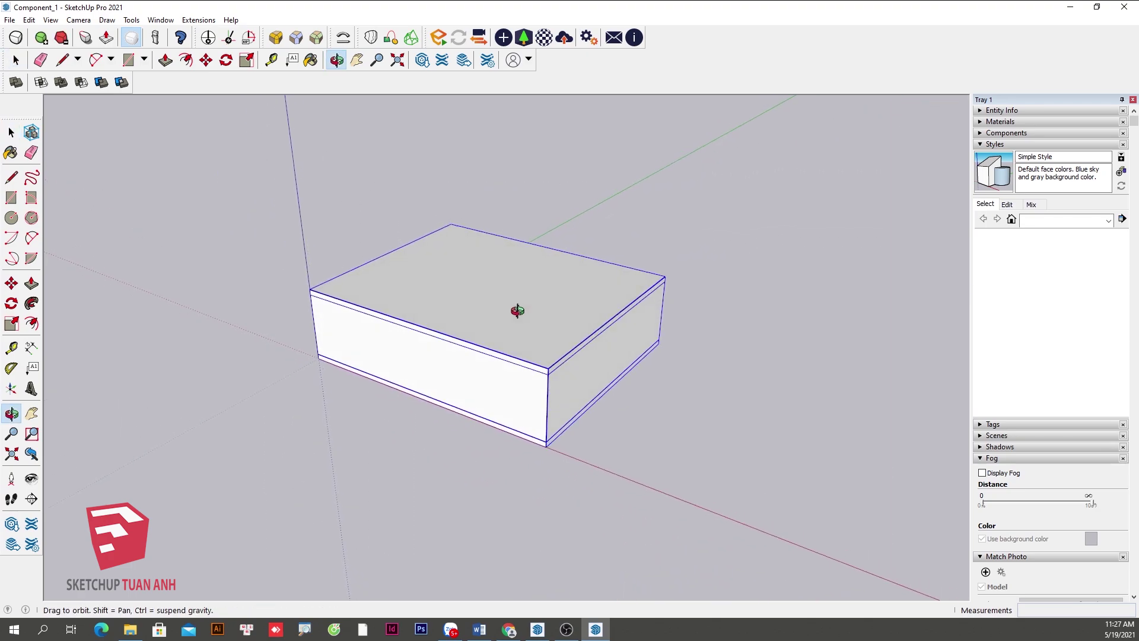
right_click(500, 312)
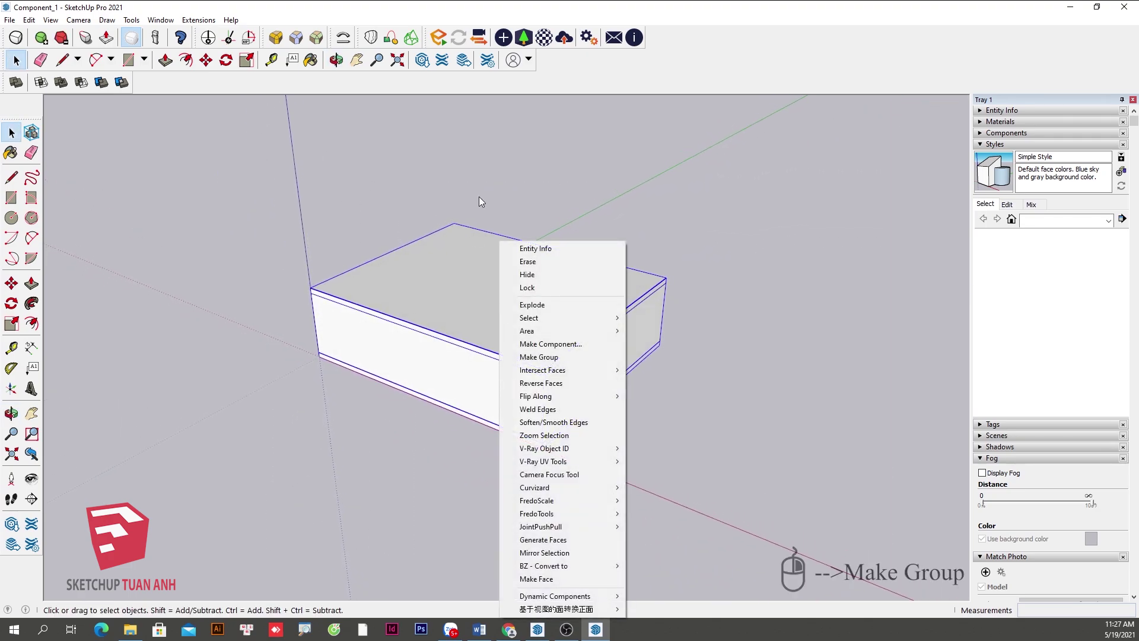
click(570, 356)
click(786, 338)
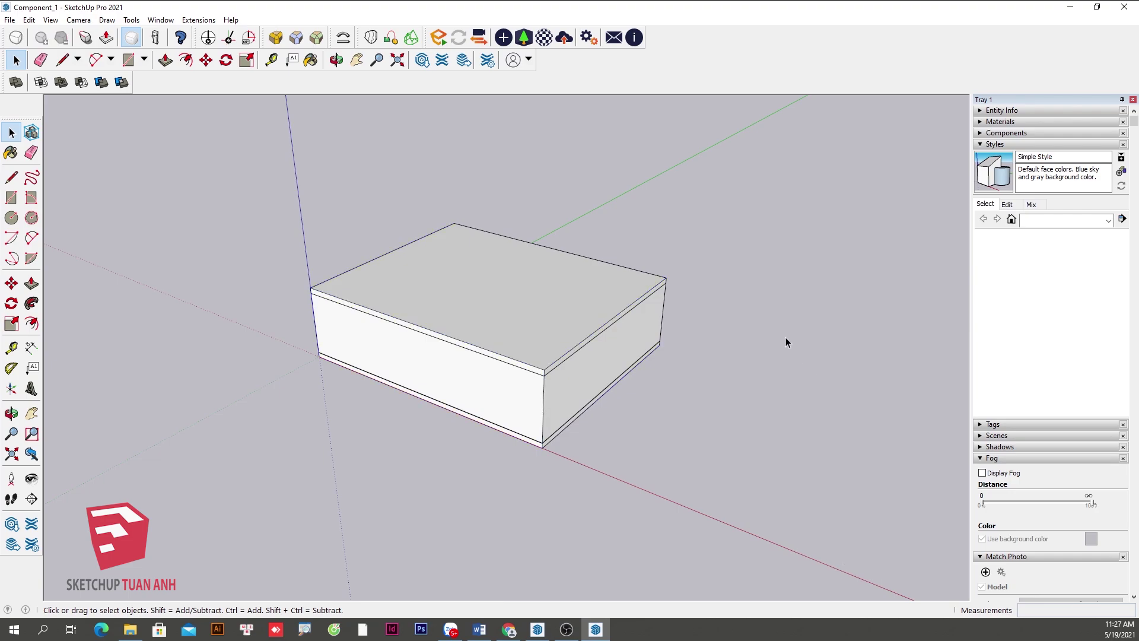
click(550, 284)
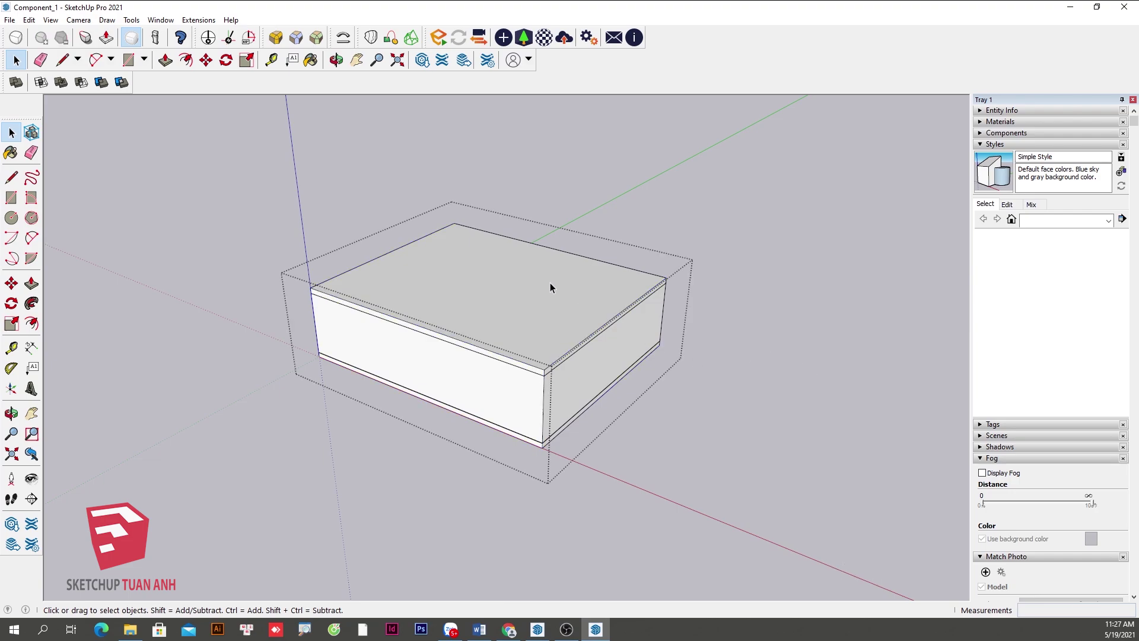
Label the box group 'GROUP 1' with a text label above its top face
click(32, 368)
click(356, 274)
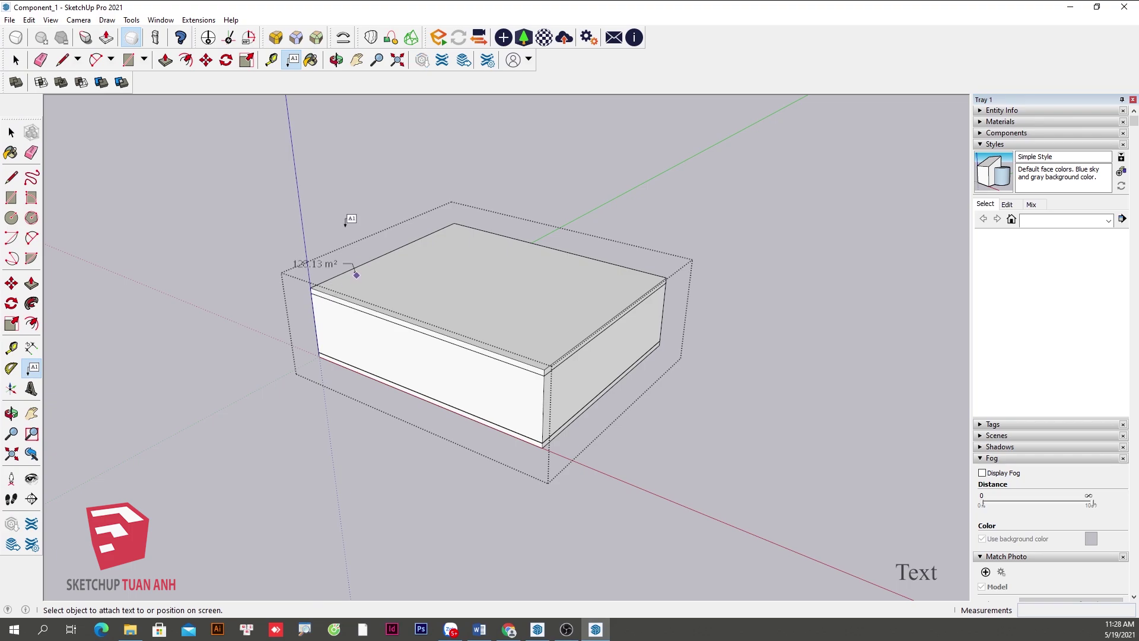
click(344, 185)
text(GROUP 1)
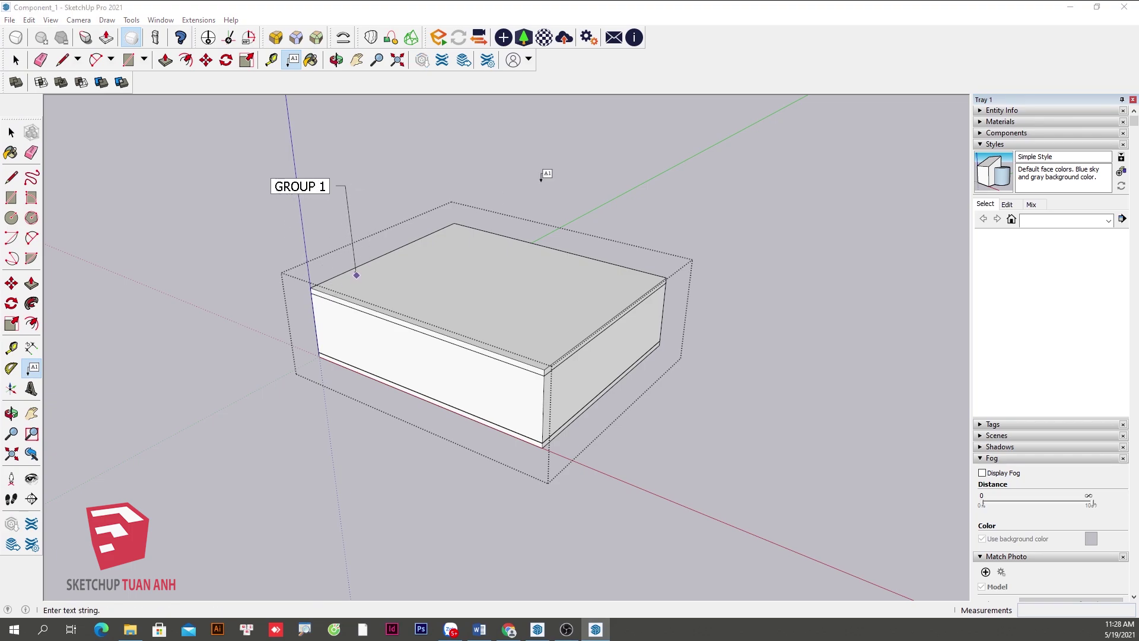
key(space)
middle_drag(542, 176, 486, 335)
scroll(748, 382, down, 3)
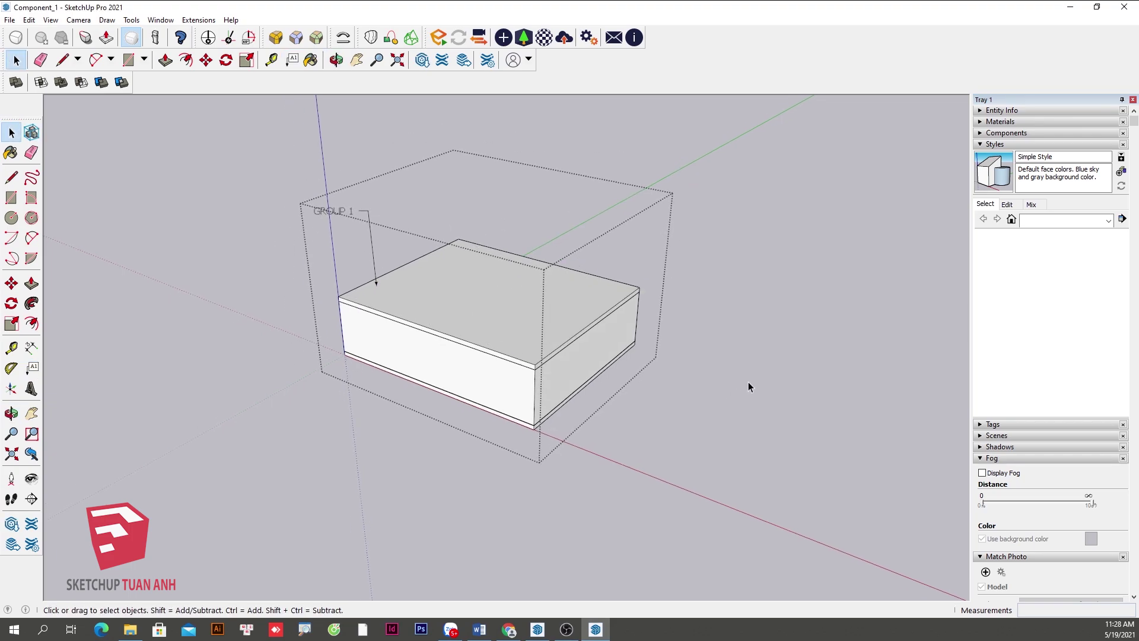
scroll(749, 363, down, 2)
middle_drag(749, 363, 455, 379)
scroll(408, 315, up, 2)
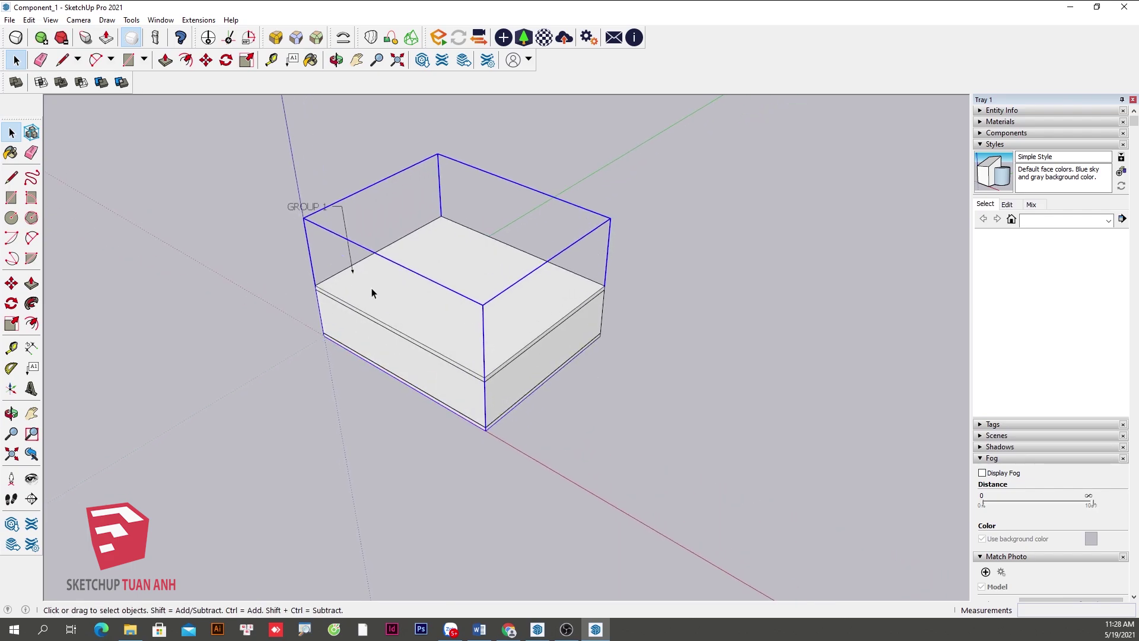
mouse_move(371, 290)
middle_down()
mouse_move(427, 255)
mouse_move(508, 344)
middle_up()
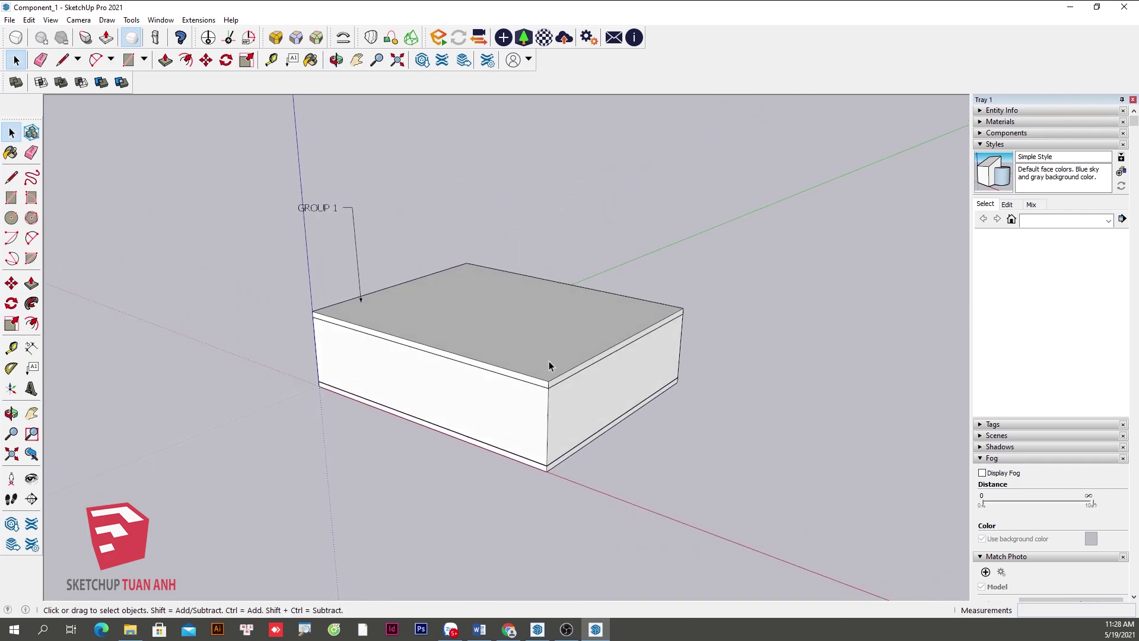
Inside the outer group, wrap the box geometry in a second nested group
click(537, 358)
double_click(500, 342)
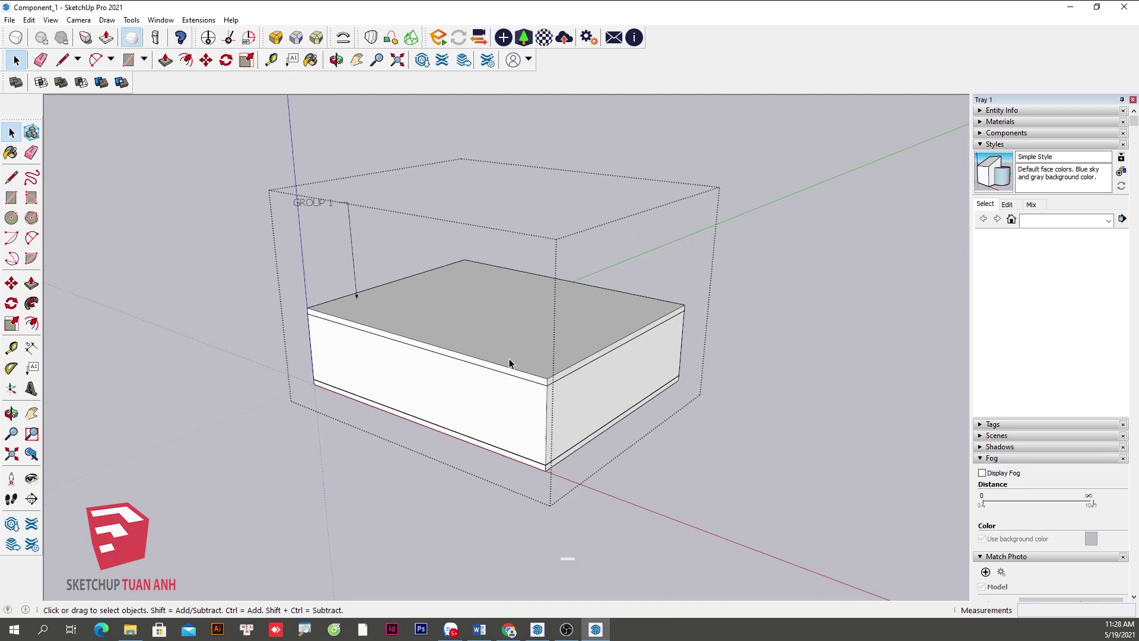
triple_click(509, 363)
middle_drag(522, 358, 543, 407)
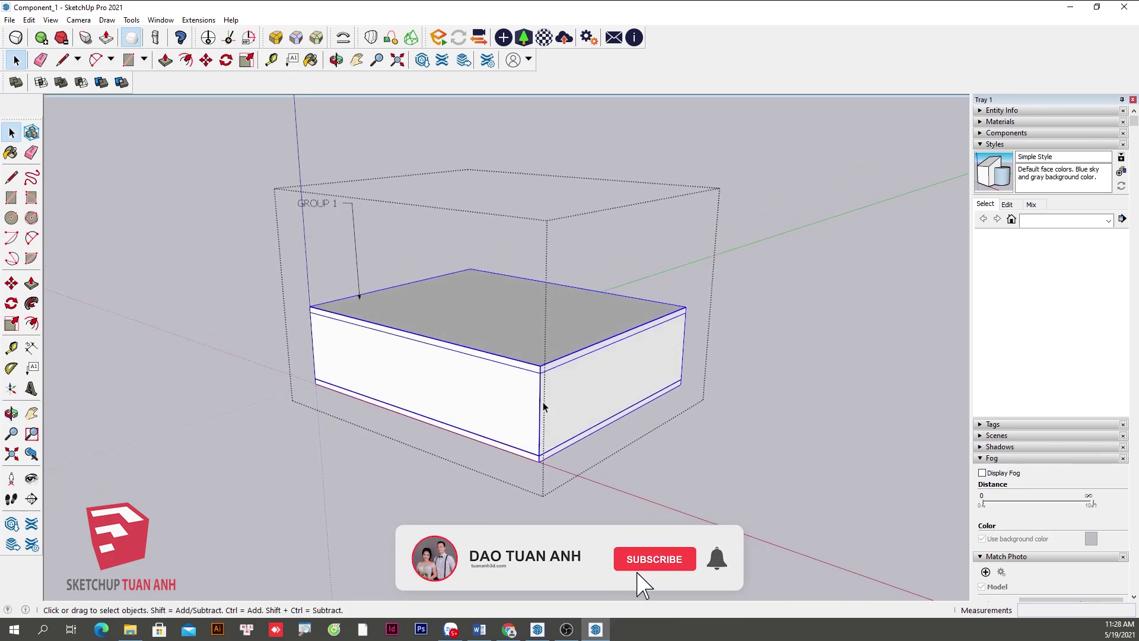
right_click(465, 407)
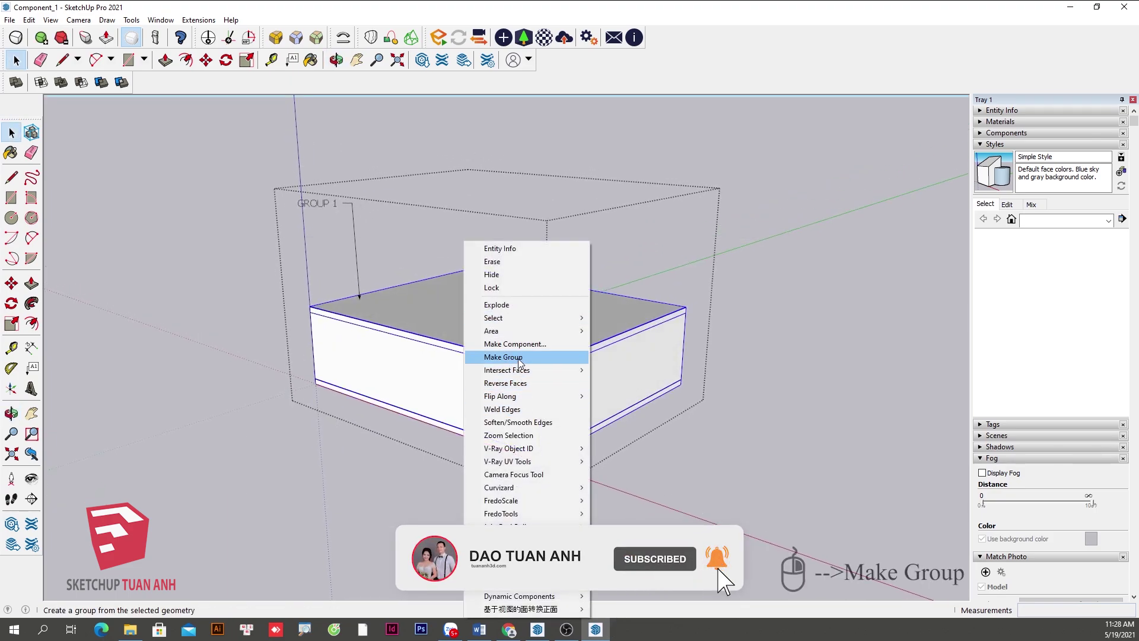
click(520, 358)
double_click(465, 315)
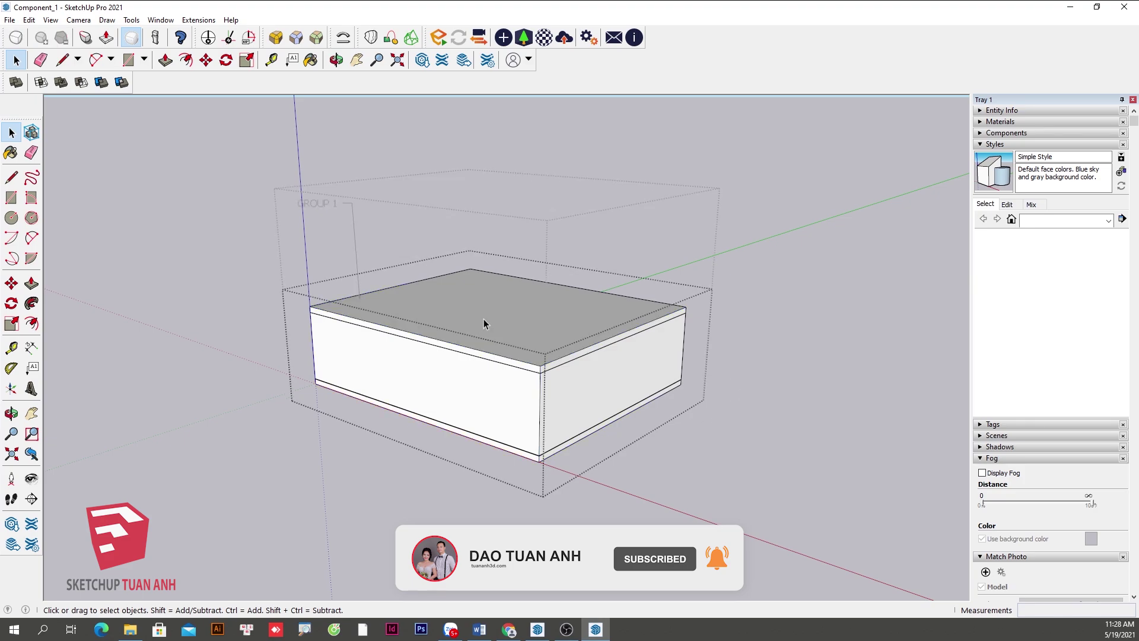
Add a leader text label 'GROUP 2' pointing at the box's top face
click(27, 372)
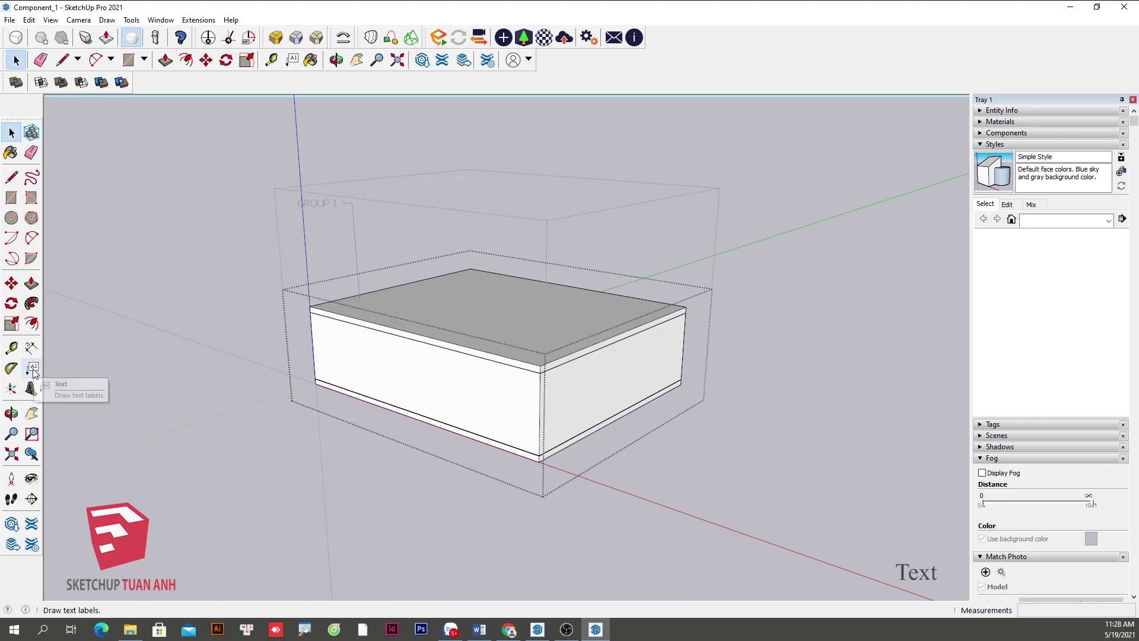
double_click(381, 332)
key(Escape)
click(651, 306)
click(718, 222)
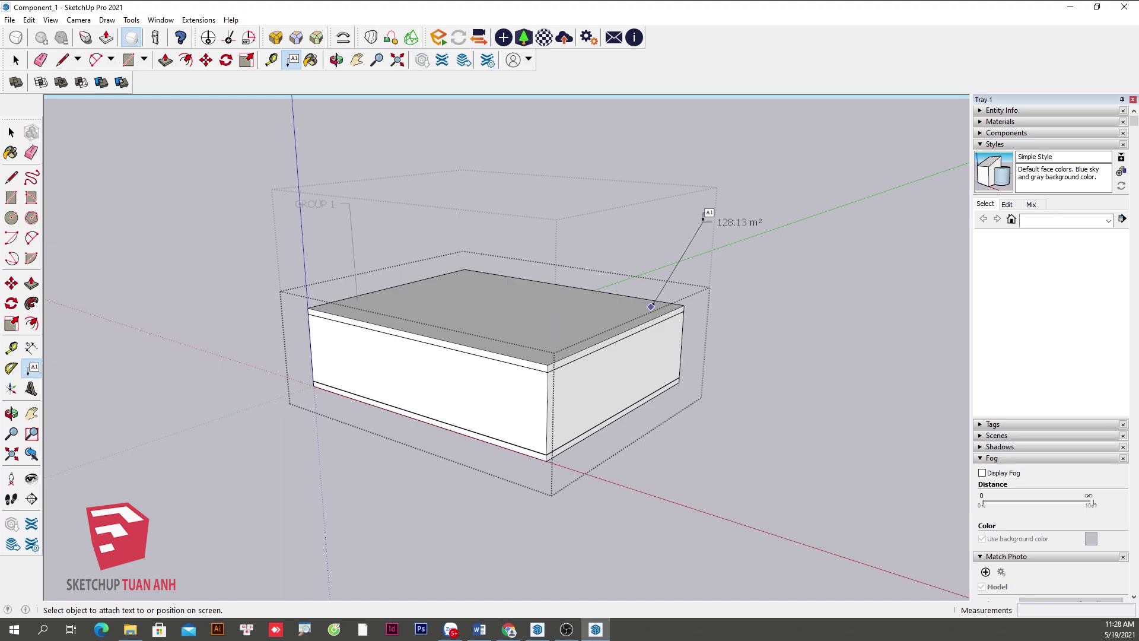
text(GROUP 2)
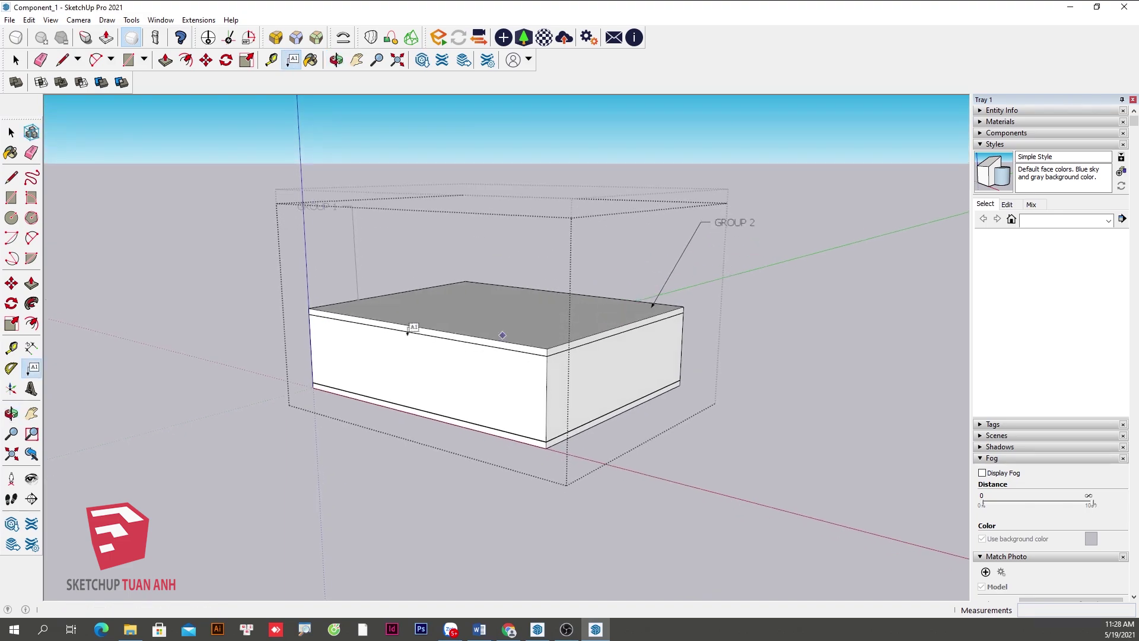
key(space)
Group the inner geometry once more and label it 'GROUP 3'
key(ctrl+a)
right_click(480, 346)
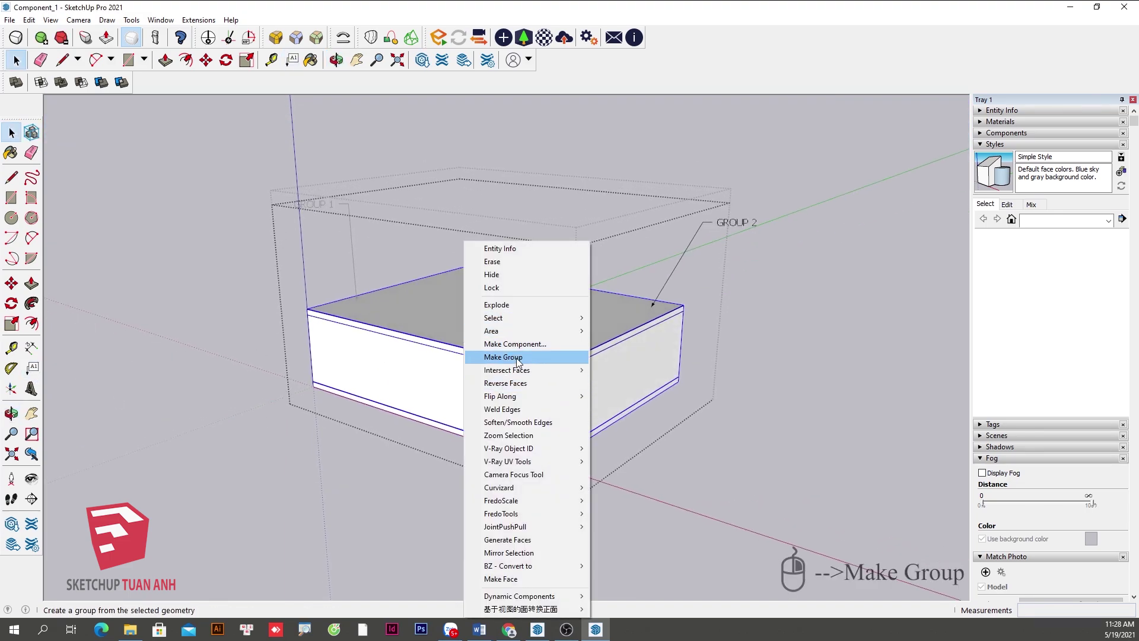
click(546, 357)
click(32, 368)
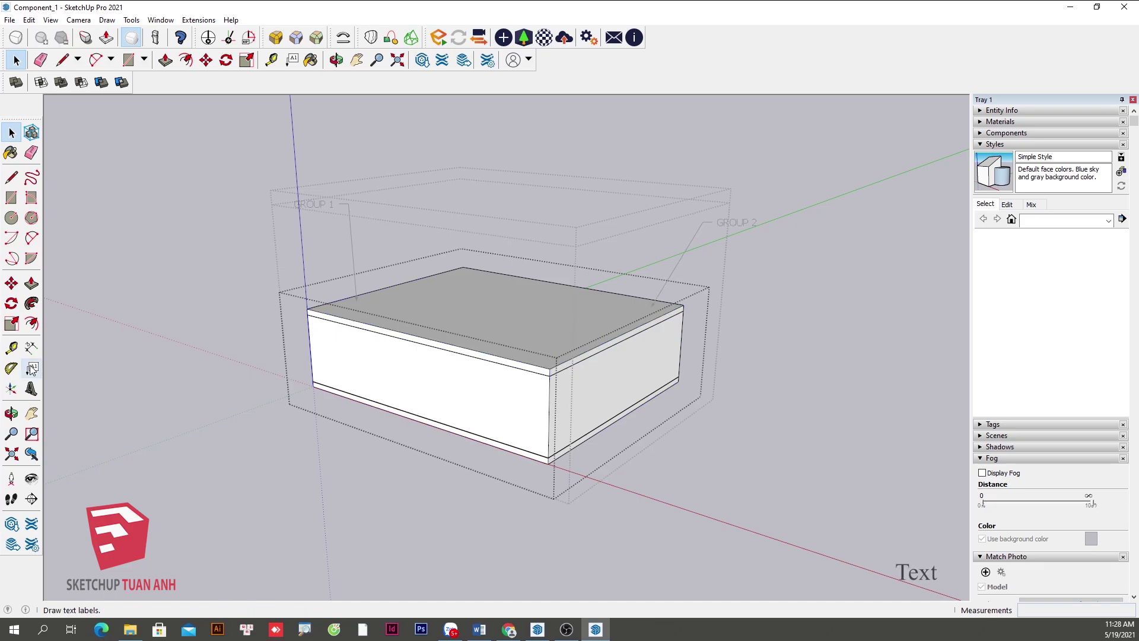
click(496, 281)
click(553, 178)
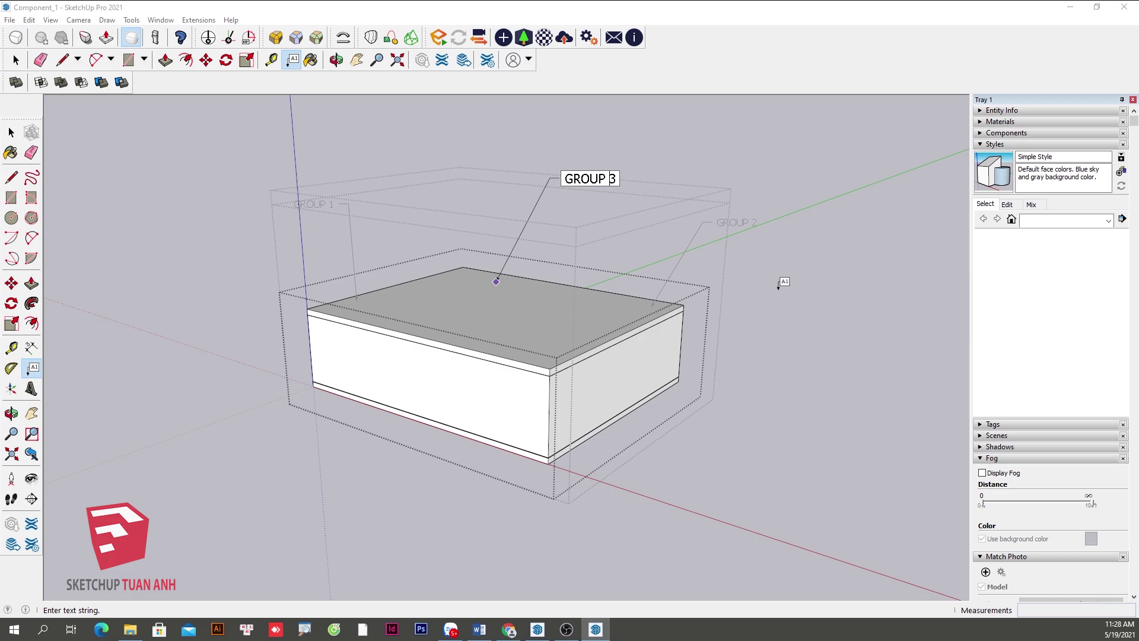
click(778, 284)
key(space)
In the outer group, add a section plane moved just inside the box's front face
scroll(444, 337, down, 2)
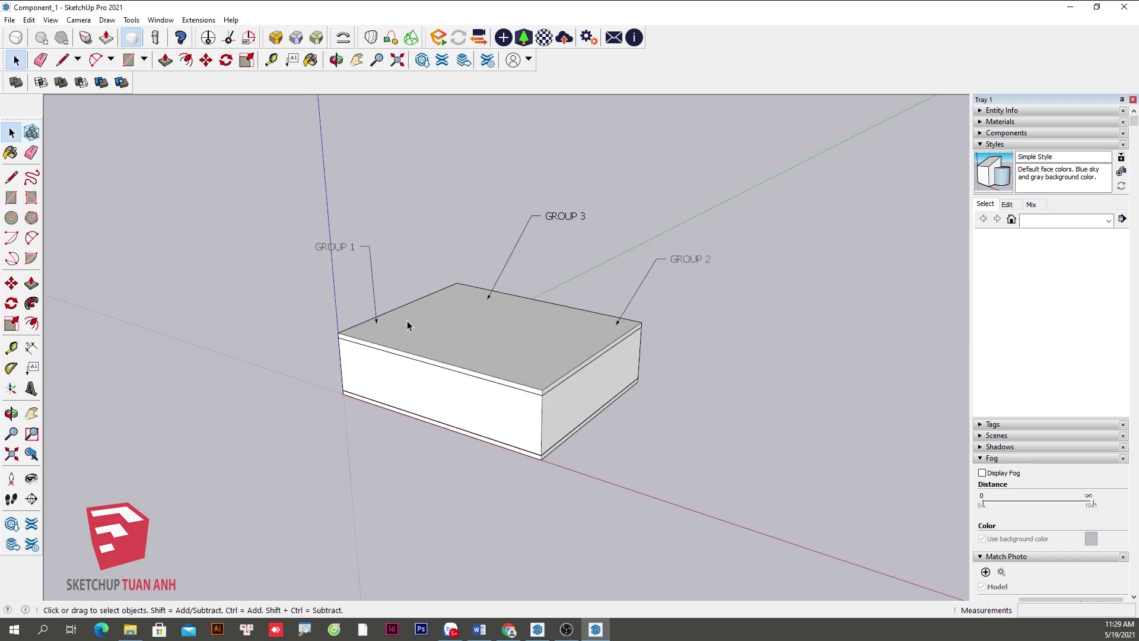
scroll(416, 325, up, 2)
double_click(461, 332)
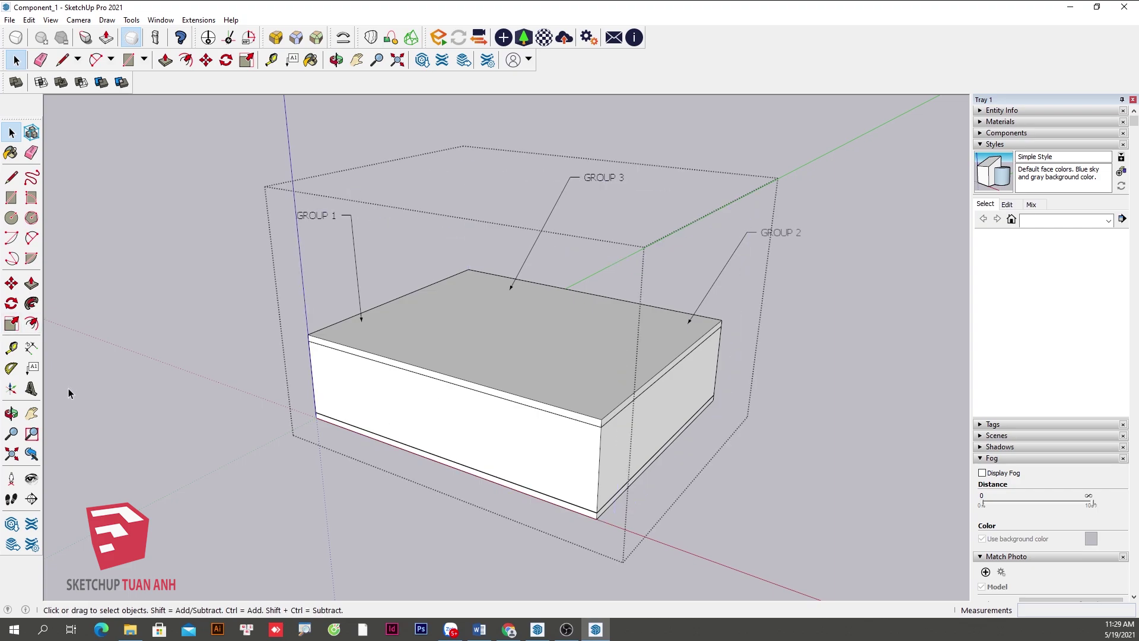
click(31, 499)
click(452, 427)
middle_drag(358, 437, 294, 170)
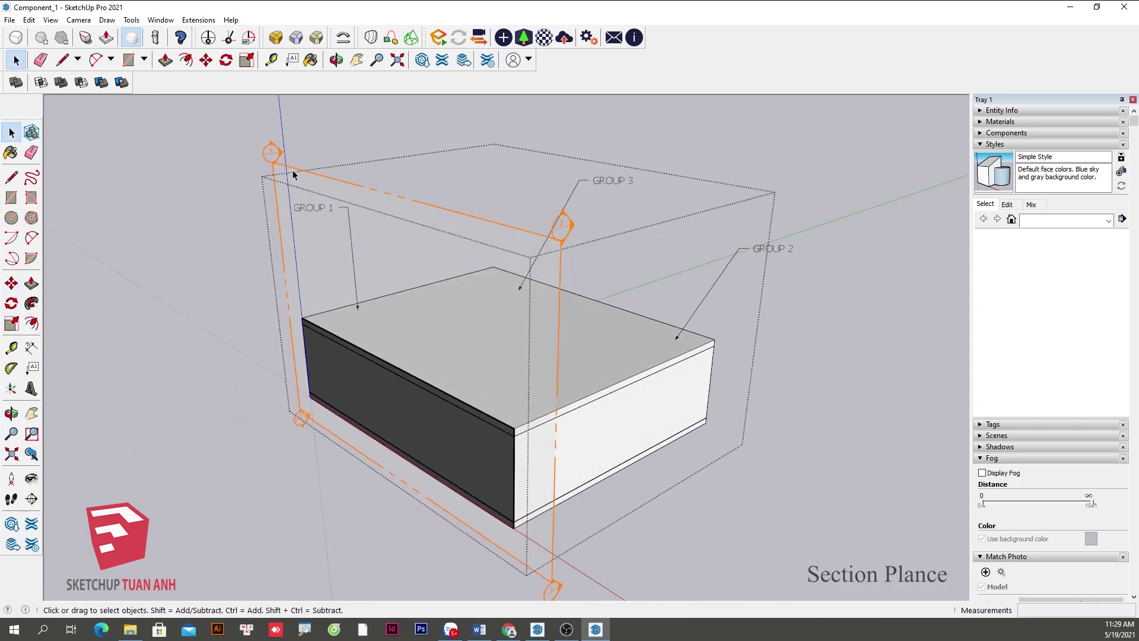
click(293, 170)
key(m)
click(336, 140)
scroll(362, 131, up, 2)
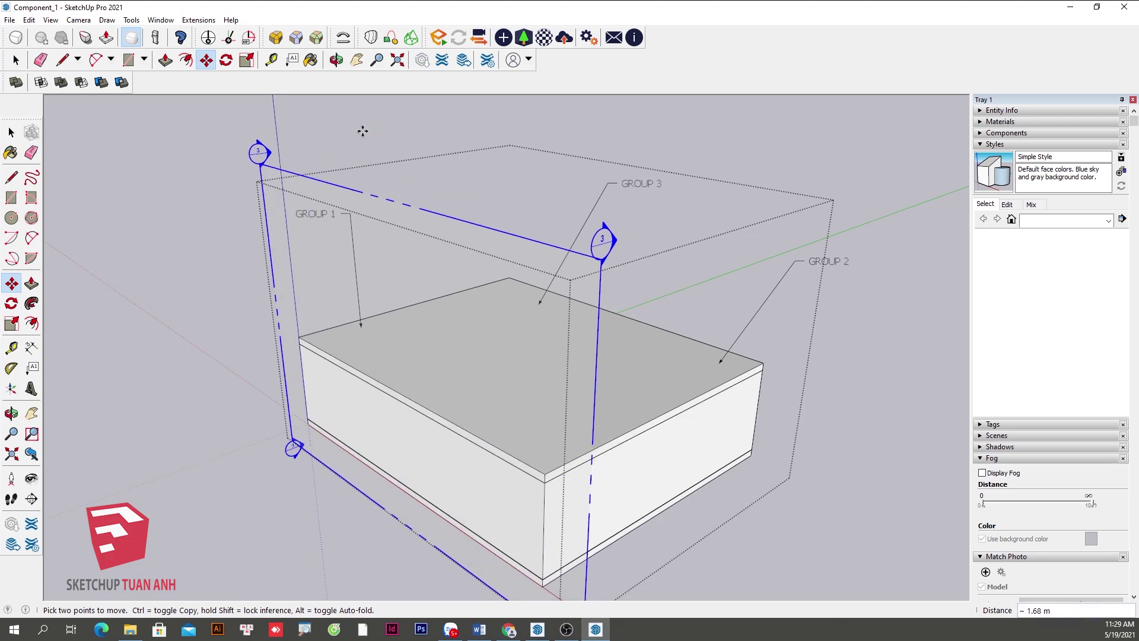
click(362, 131)
key(space)
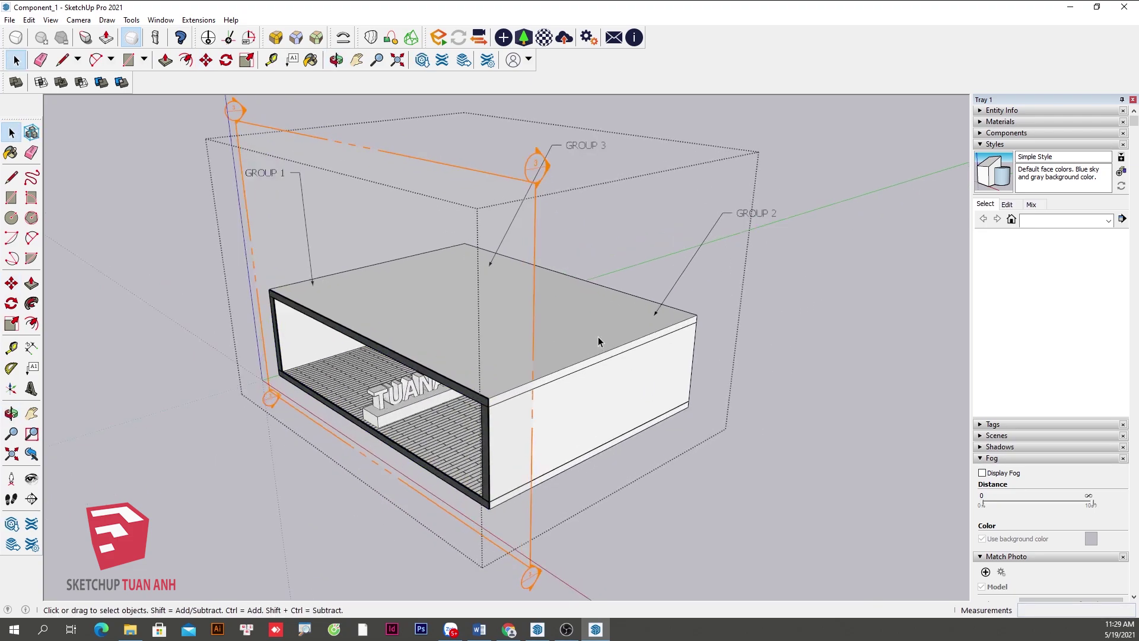
In the next nested group, add a section plane pushed inside the right wall
double_click(599, 337)
click(11, 523)
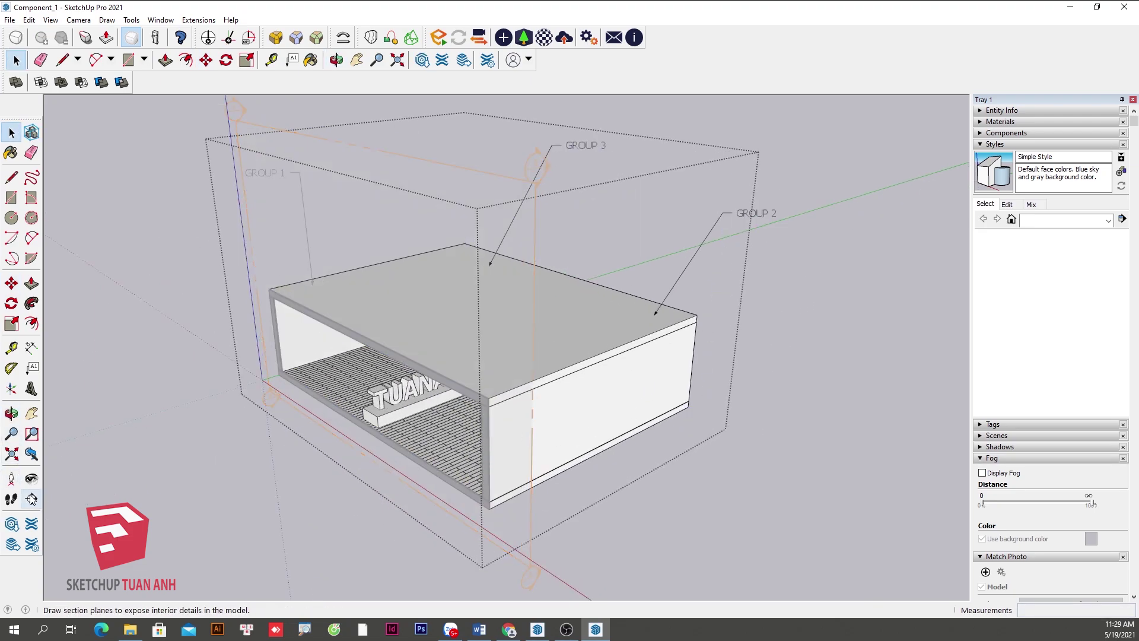
click(661, 393)
key(m)
drag(725, 146, 867, 183)
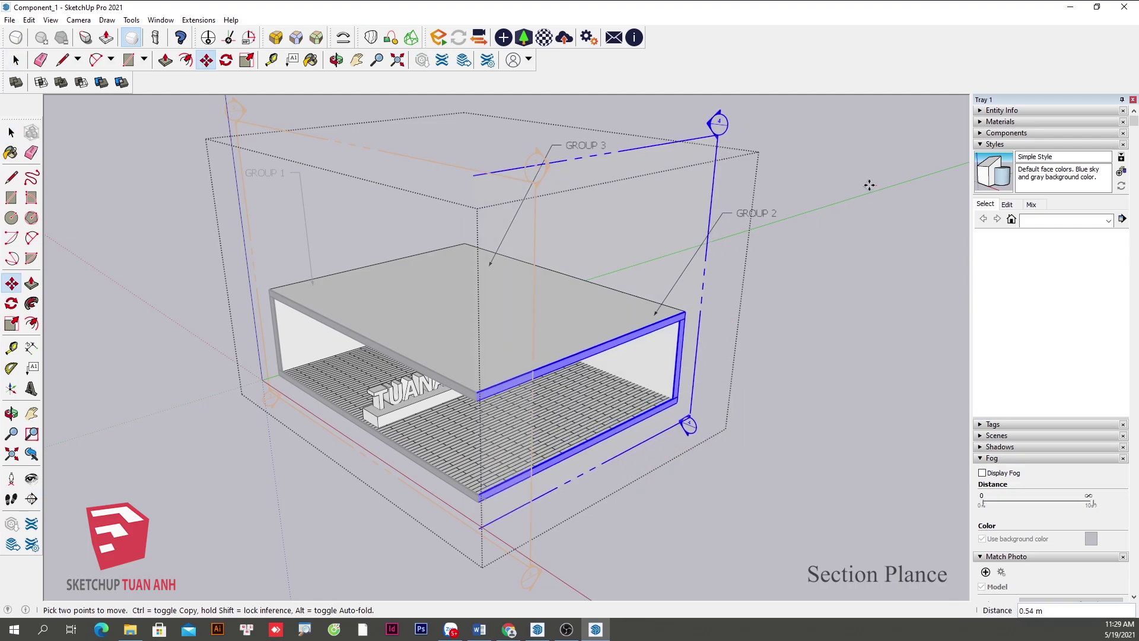
key(space)
click(827, 349)
Orbit to look down on the box and open the innermost group
middle_drag(827, 353, 496, 279)
click(496, 279)
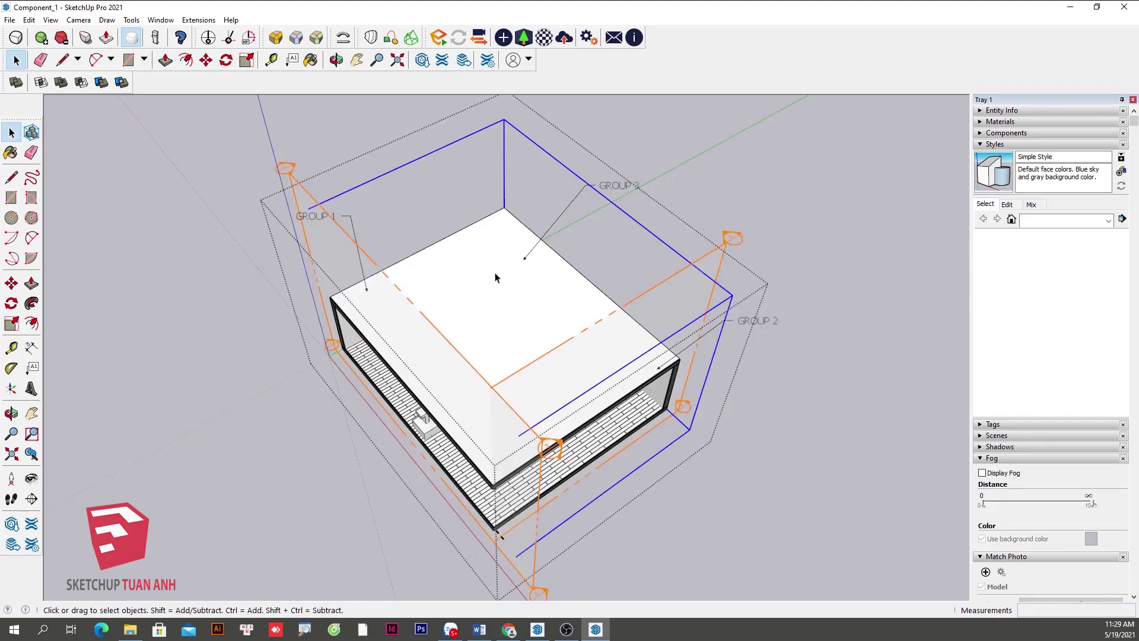
double_click(497, 274)
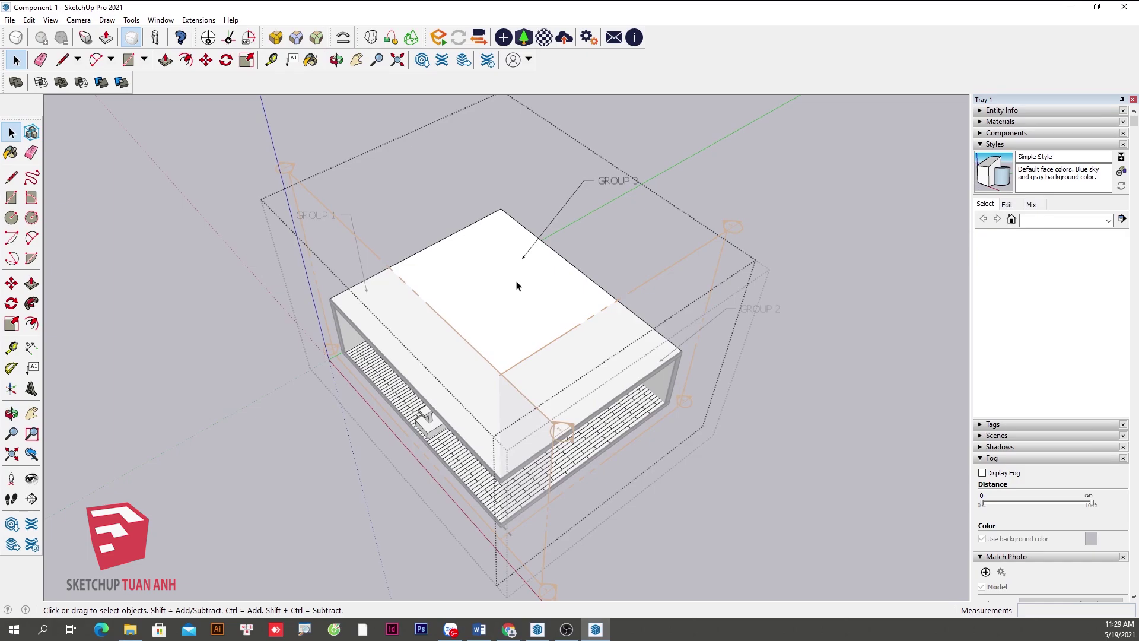
click(32, 498)
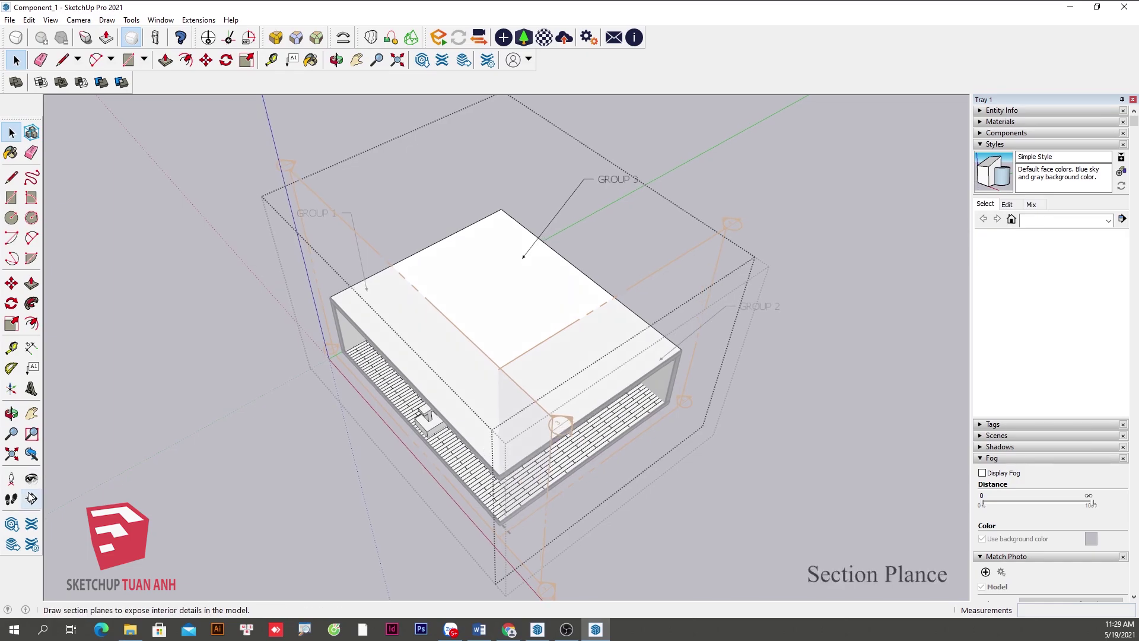
Lower a horizontal roof section plane and orbit to view the opened room from above
click(559, 295)
middle_drag(559, 295, 516, 300)
key(m)
drag(516, 299, 515, 332)
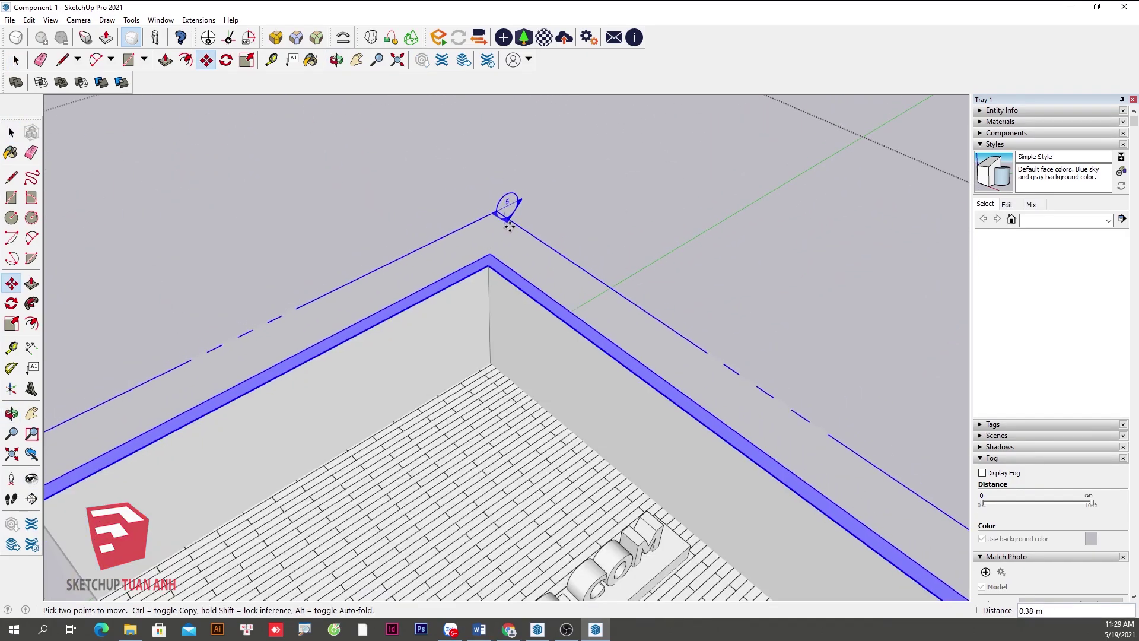
mouse_move(516, 332)
middle_down()
mouse_move(875, 303)
mouse_move(810, 389)
mouse_move(829, 385)
mouse_move(706, 481)
middle_up()
scroll(562, 393, up, 3)
mouse_move(563, 393)
middle_down()
mouse_move(1099, 211)
mouse_move(478, 348)
middle_up()
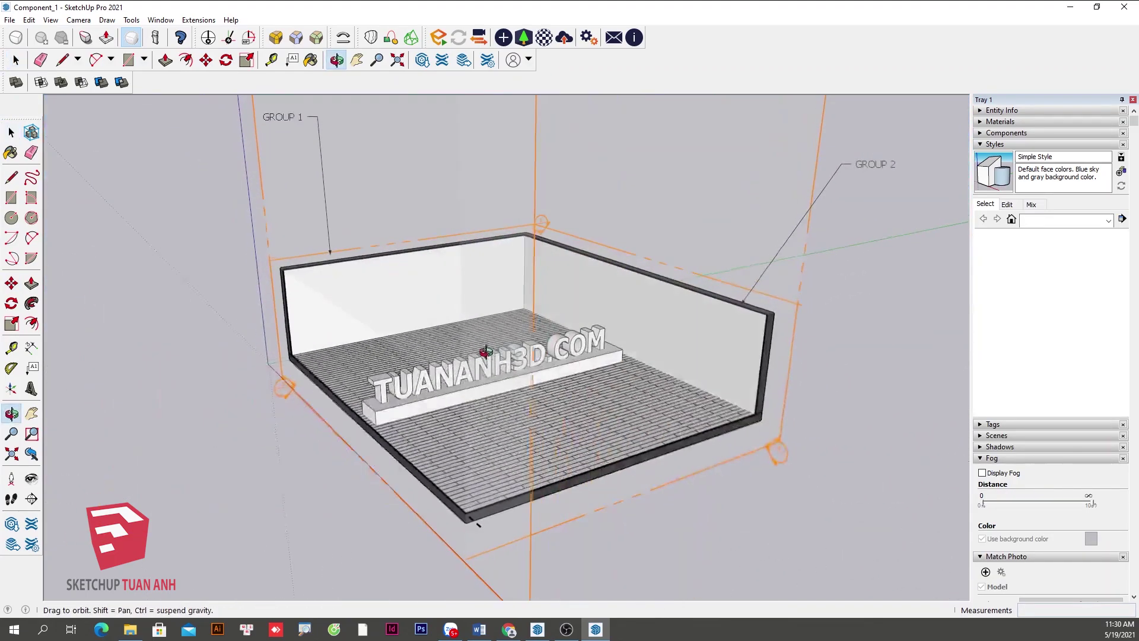
scroll(491, 412, down, 2)
mouse_move(491, 411)
middle_down()
mouse_move(550, 415)
mouse_move(539, 424)
middle_up()
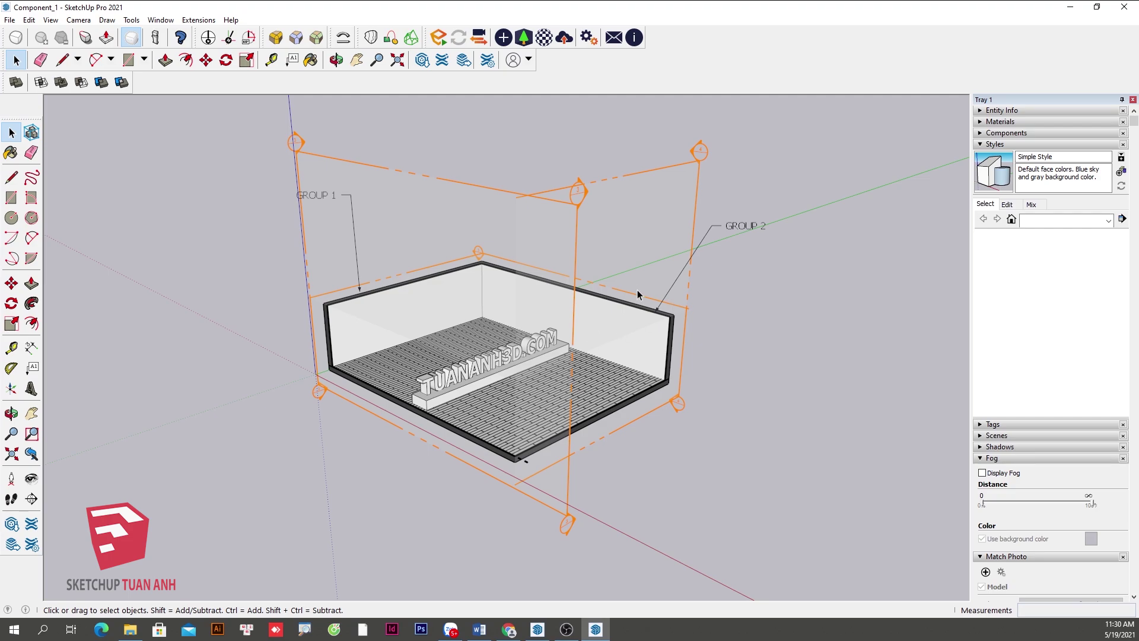
middle_drag(626, 290, 582, 159)
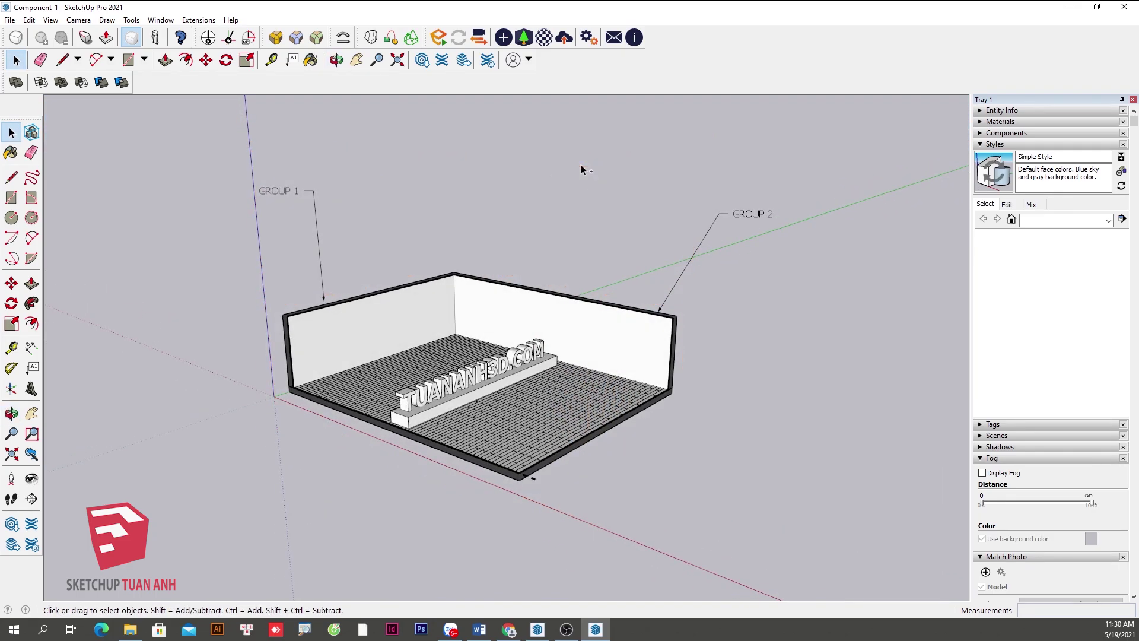
scroll(423, 392, up, 5)
middle_drag(423, 392, 468, 386)
scroll(467, 386, down, 3)
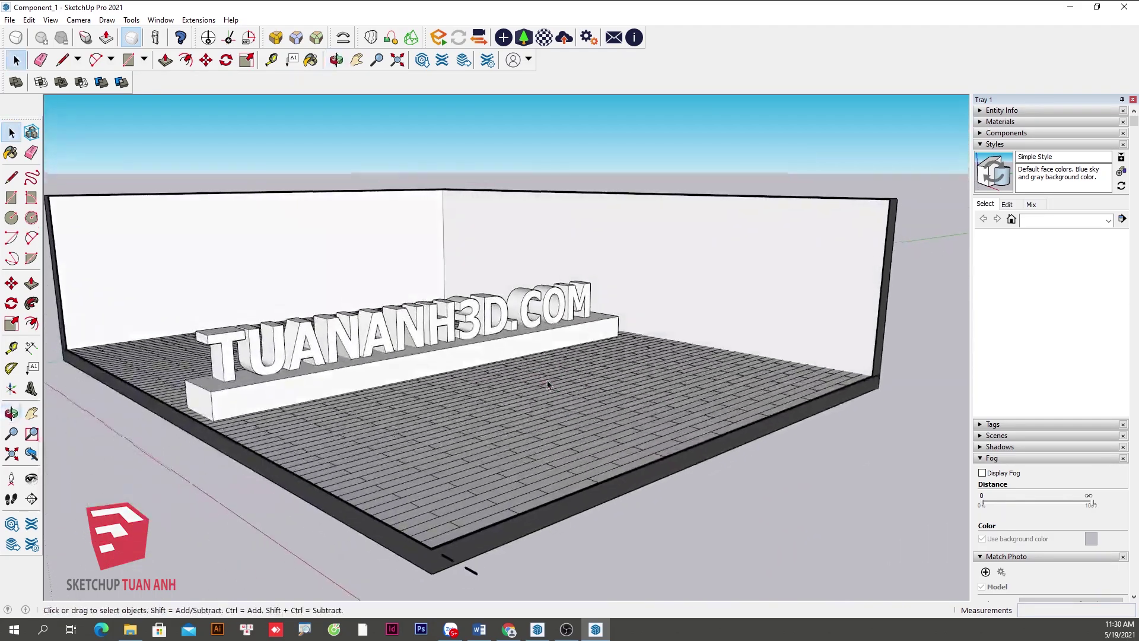
scroll(426, 408, down, 2)
scroll(321, 436, down, 1)
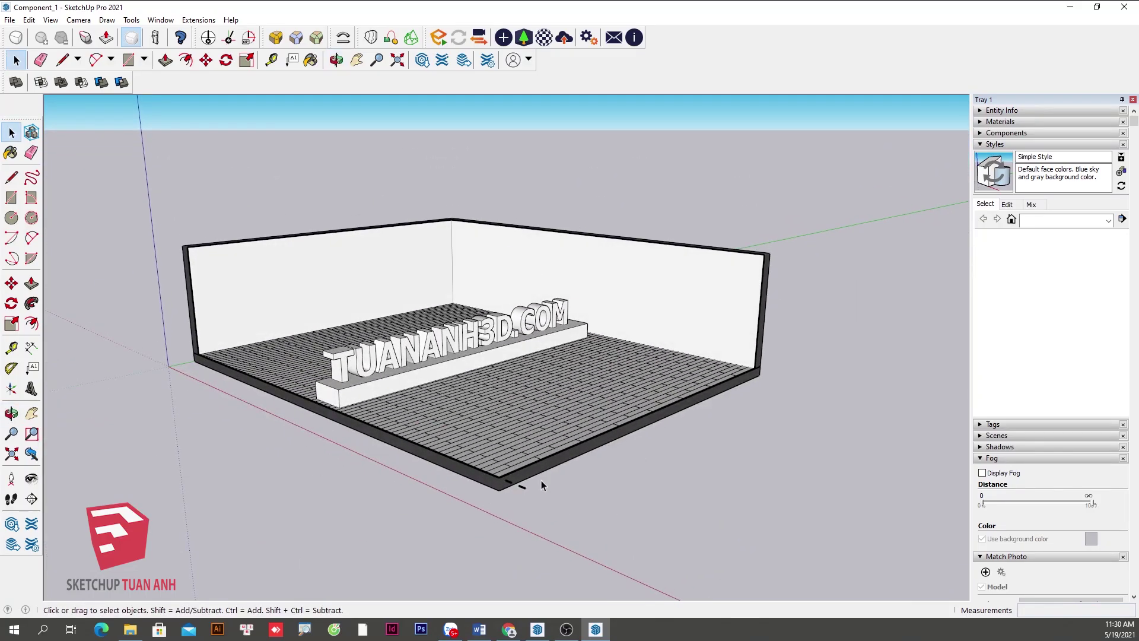
middle_drag(541, 485, 527, 491)
scroll(521, 361, up, 2)
scroll(522, 361, up, 3)
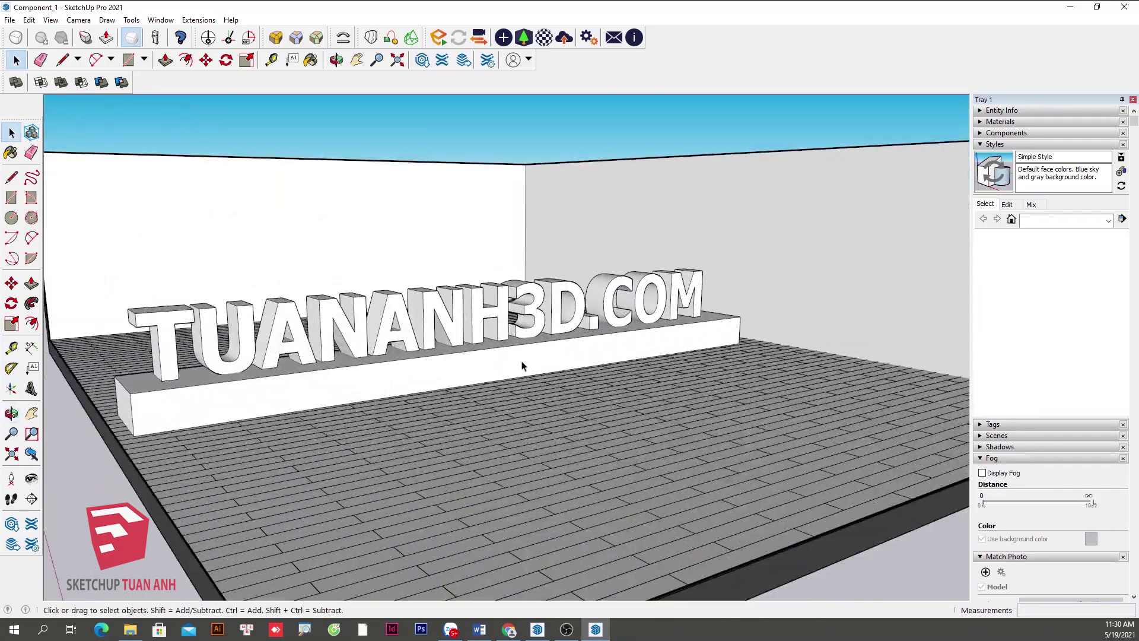
middle_drag(522, 367, 394, 382)
scroll(394, 381, down, 3)
scroll(575, 433, down, 2)
middle_drag(575, 433, 587, 386)
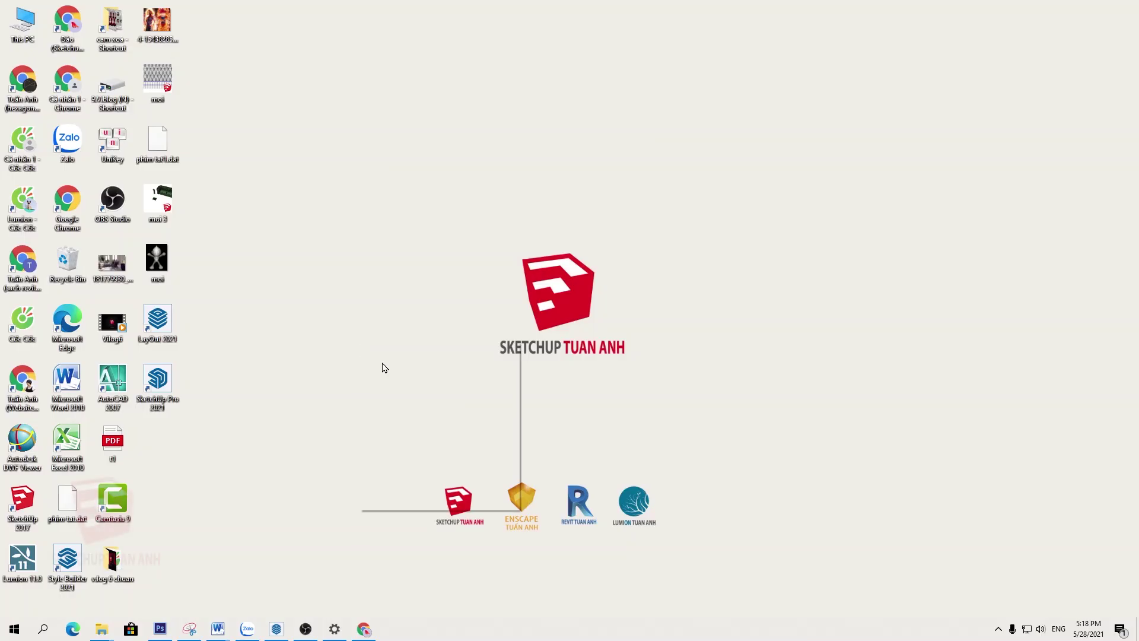
right_click(359, 342)
click(408, 381)
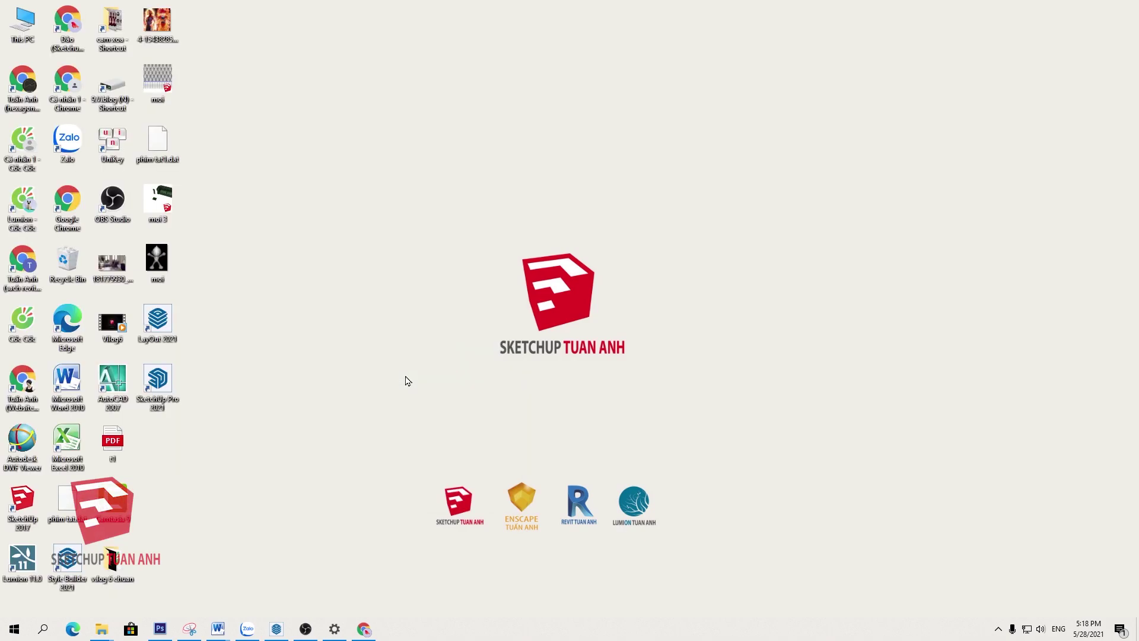
click(167, 392)
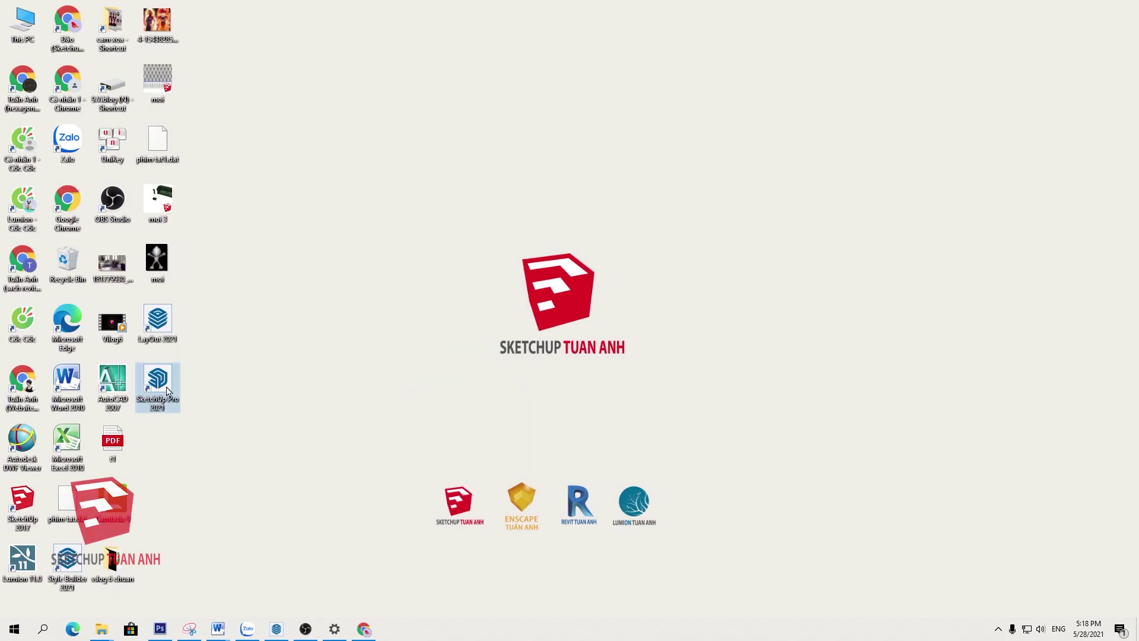
click(169, 332)
Switch to the LayOut cabinet sheet and place a 900 dimension above the left cabinet top
click(276, 629)
scroll(357, 311, up, 3)
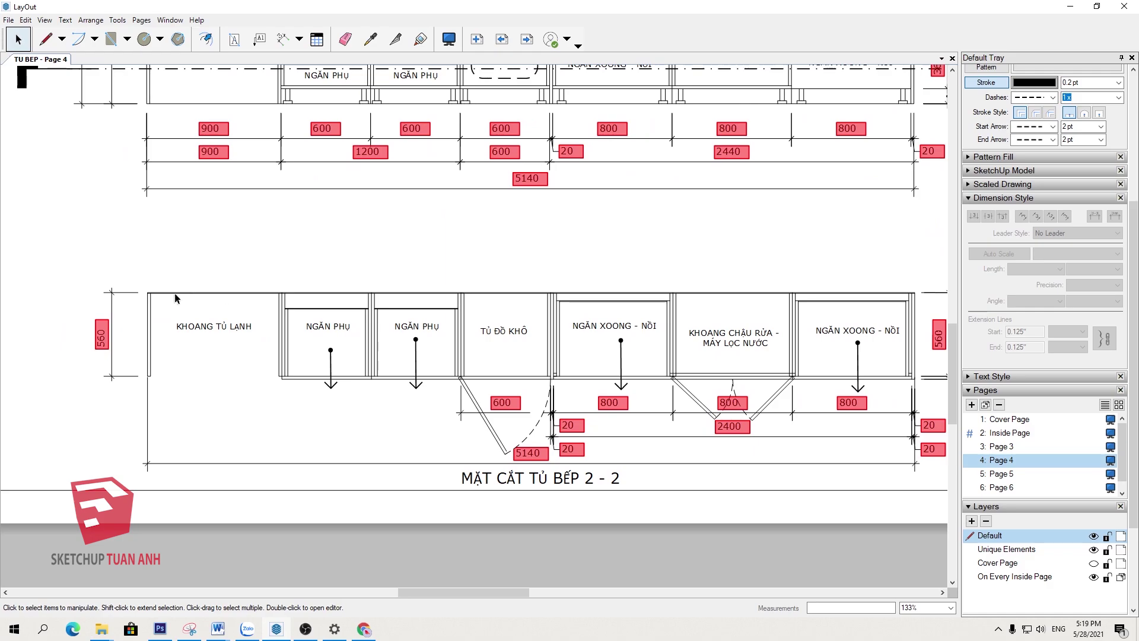
scroll(126, 294, up, 1)
scroll(126, 294, up, 2)
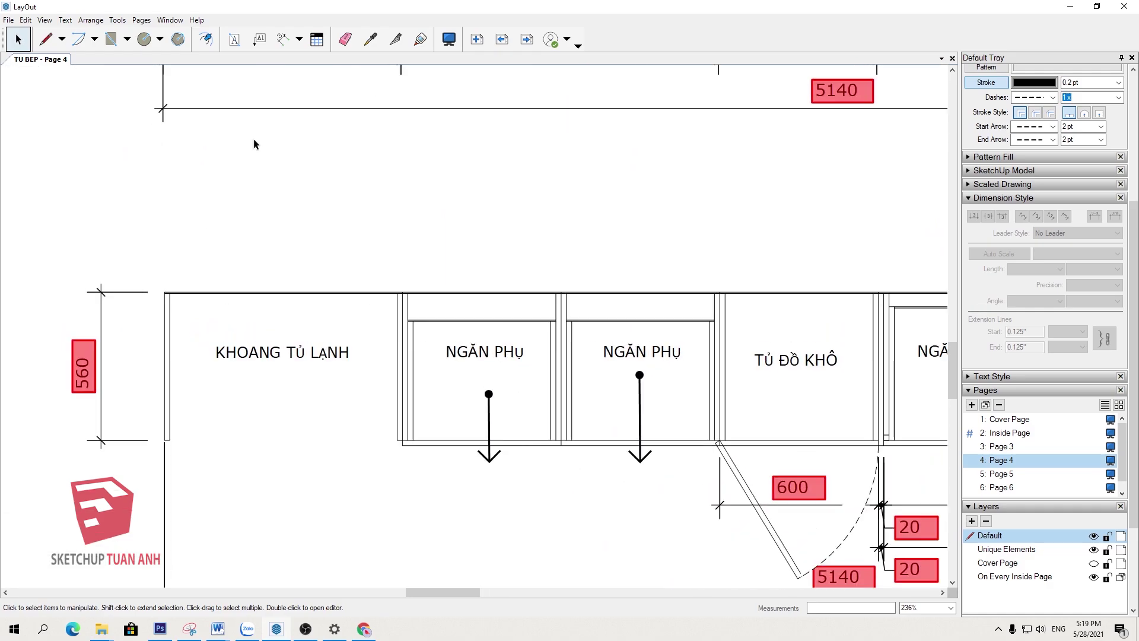
click(277, 43)
scroll(158, 274, up, 2)
scroll(178, 287, up, 2)
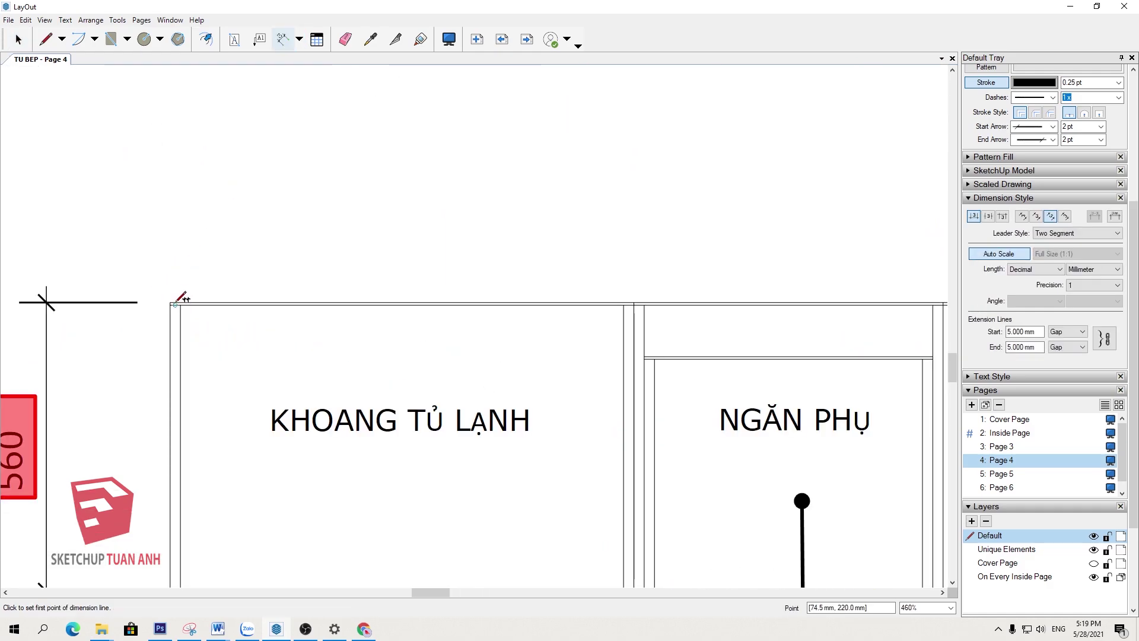
click(171, 302)
middle_drag(442, 285, 344, 255)
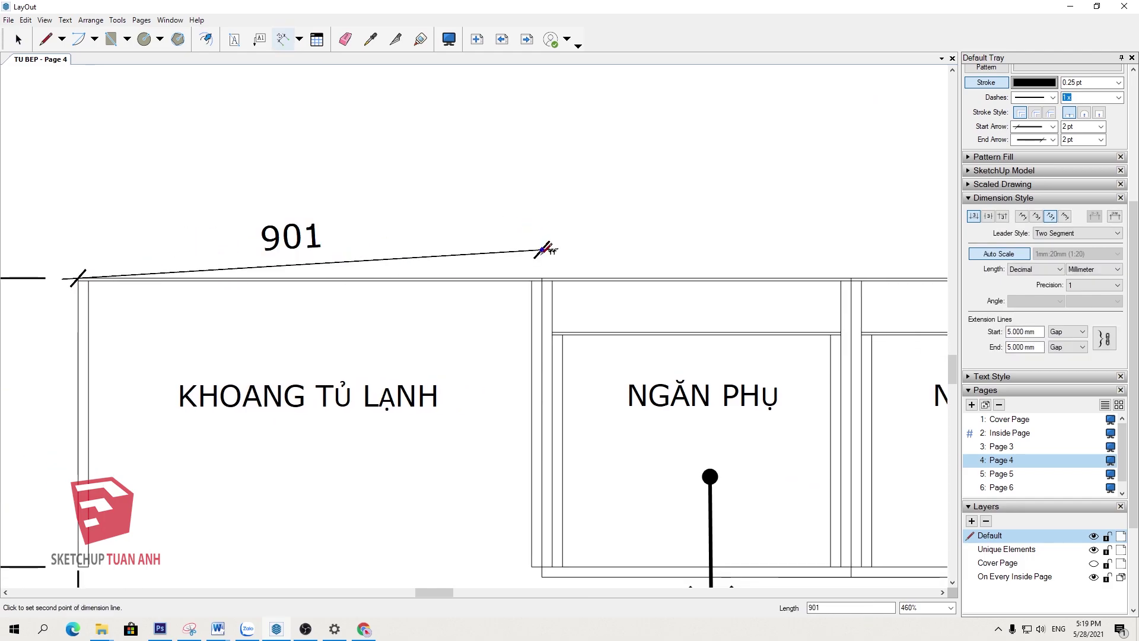
click(542, 271)
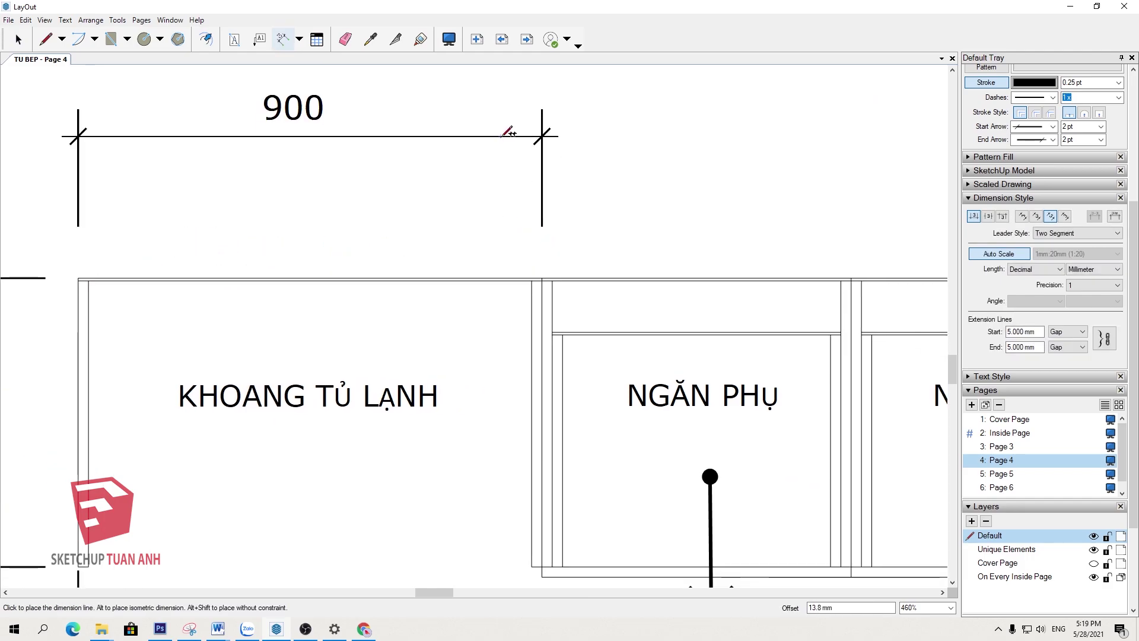
scroll(474, 145, down, 2)
click(482, 109)
Add the first two 600 dimensions in line with the 900
mouse_move(441, 344)
middle_down()
mouse_move(322, 427)
mouse_move(318, 394)
middle_up()
middle_drag(414, 369, 363, 382)
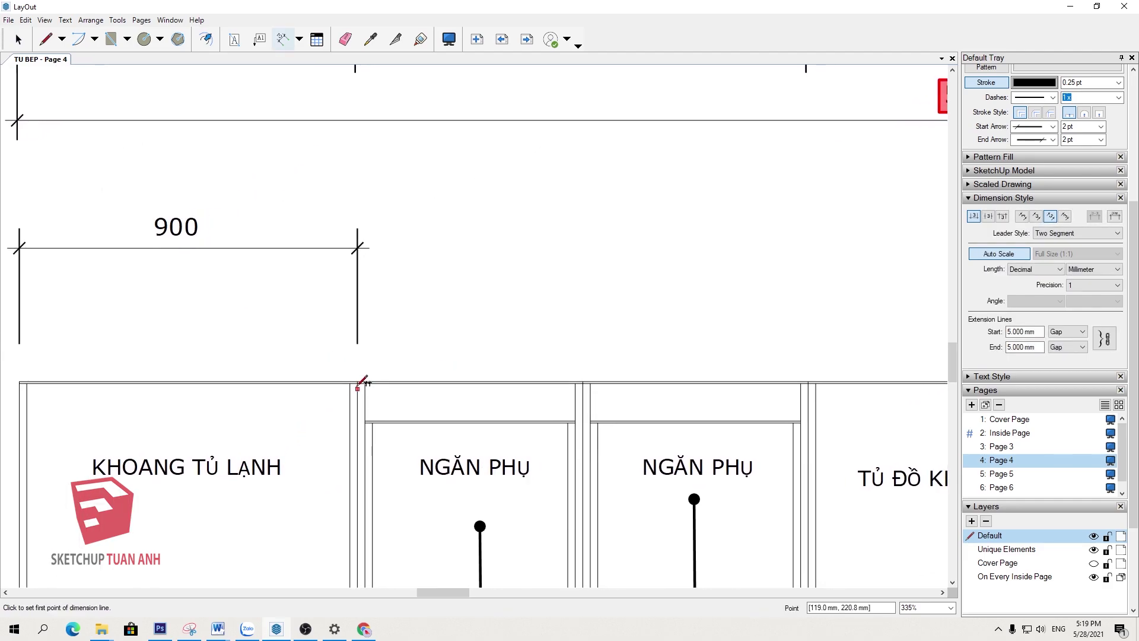
scroll(362, 377, up, 1)
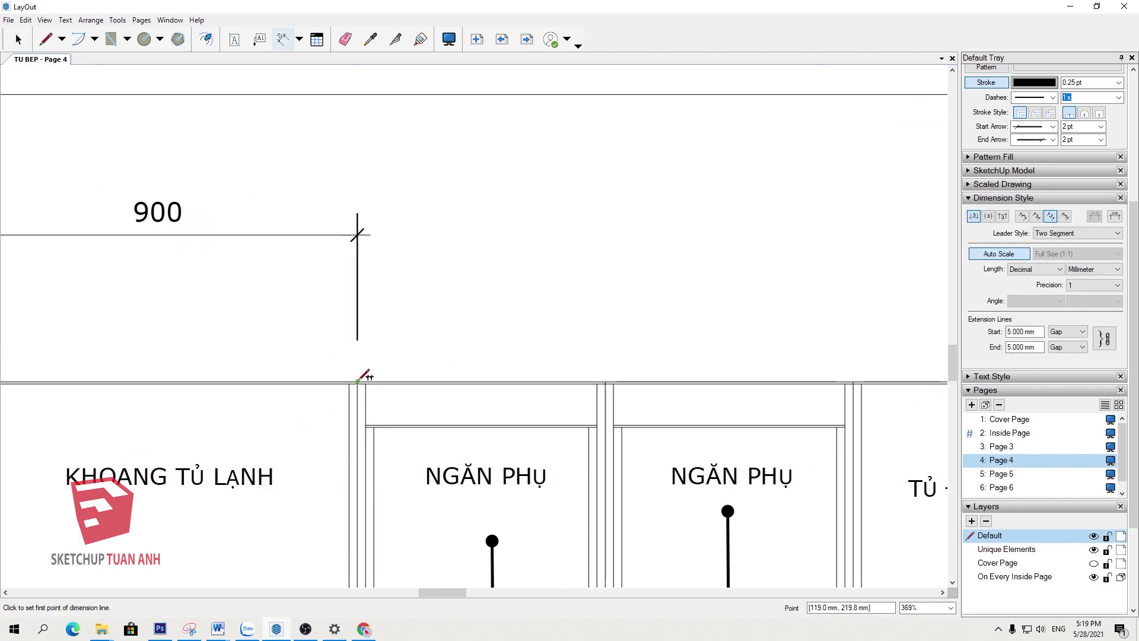
click(358, 383)
click(605, 382)
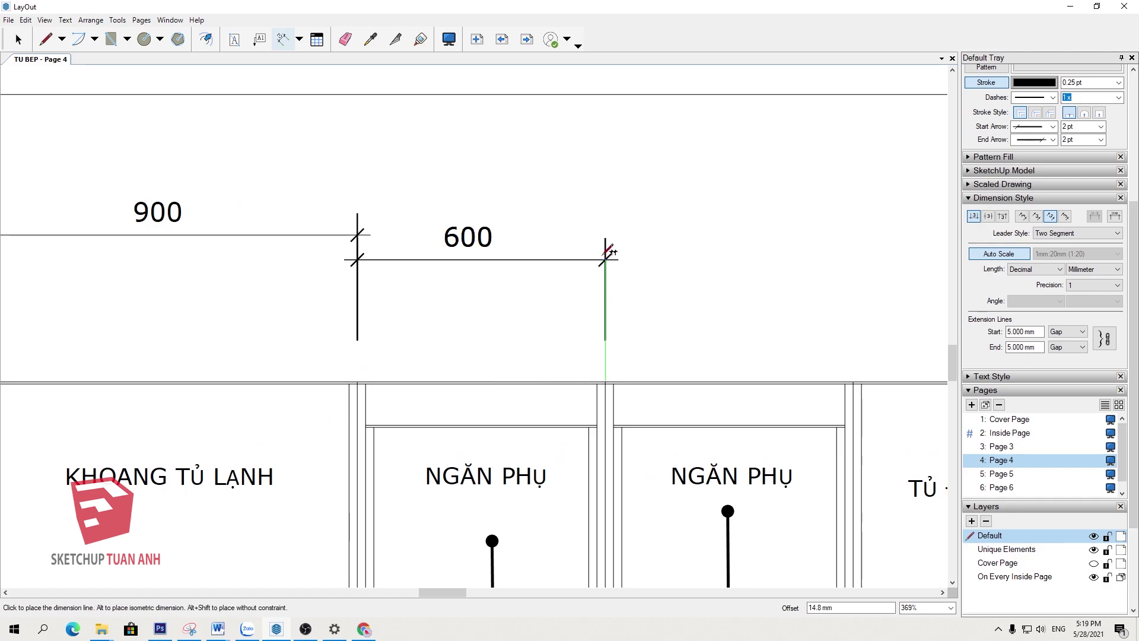
click(606, 237)
middle_drag(582, 375, 235, 397)
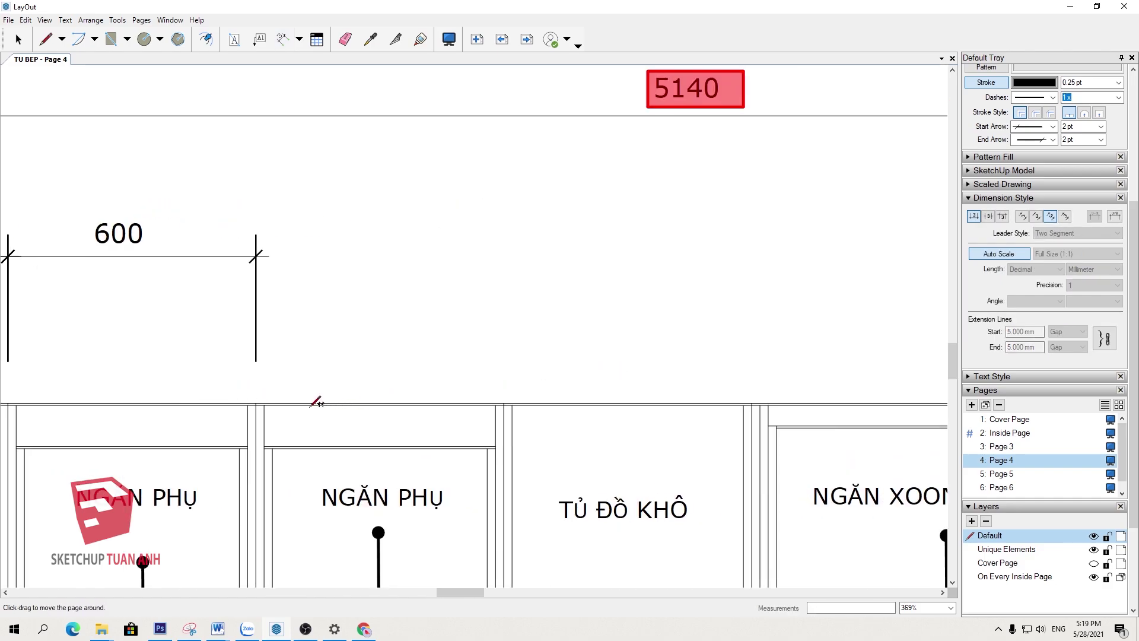
click(256, 404)
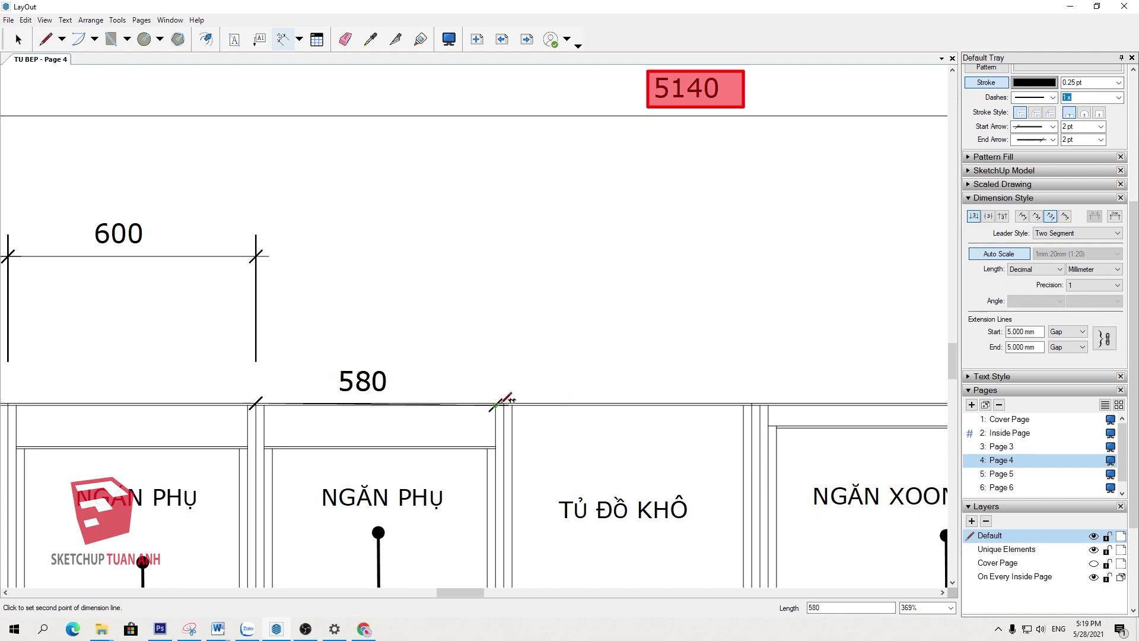
click(503, 404)
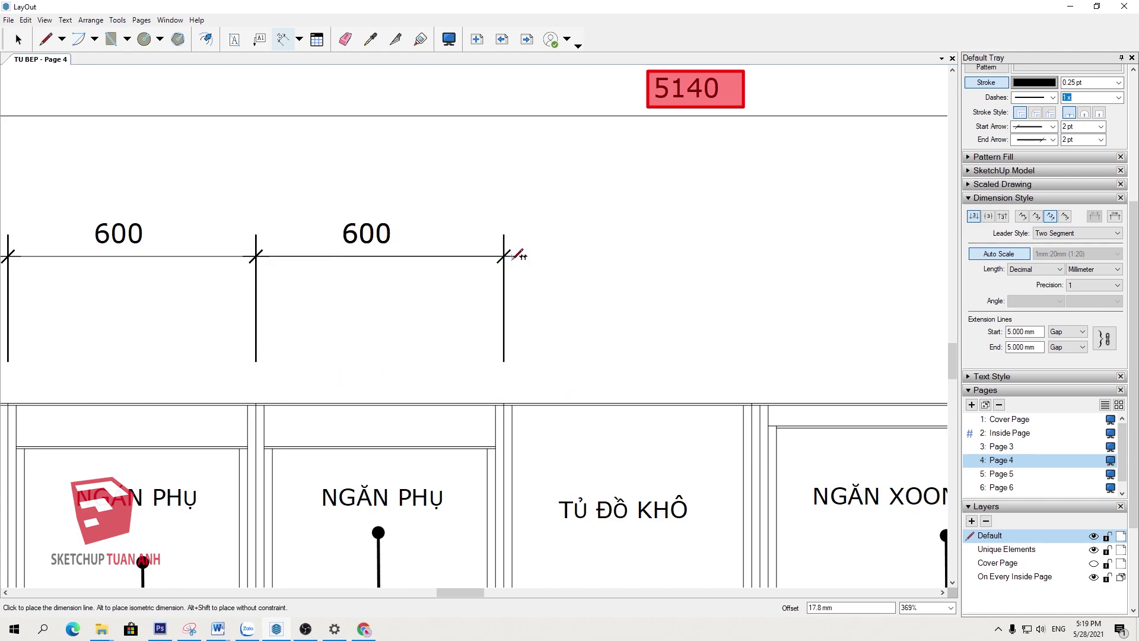
click(513, 257)
After cancelling a false start, add the third 600 dimension level with the others
scroll(454, 319, down, 2)
scroll(543, 308, down, 1)
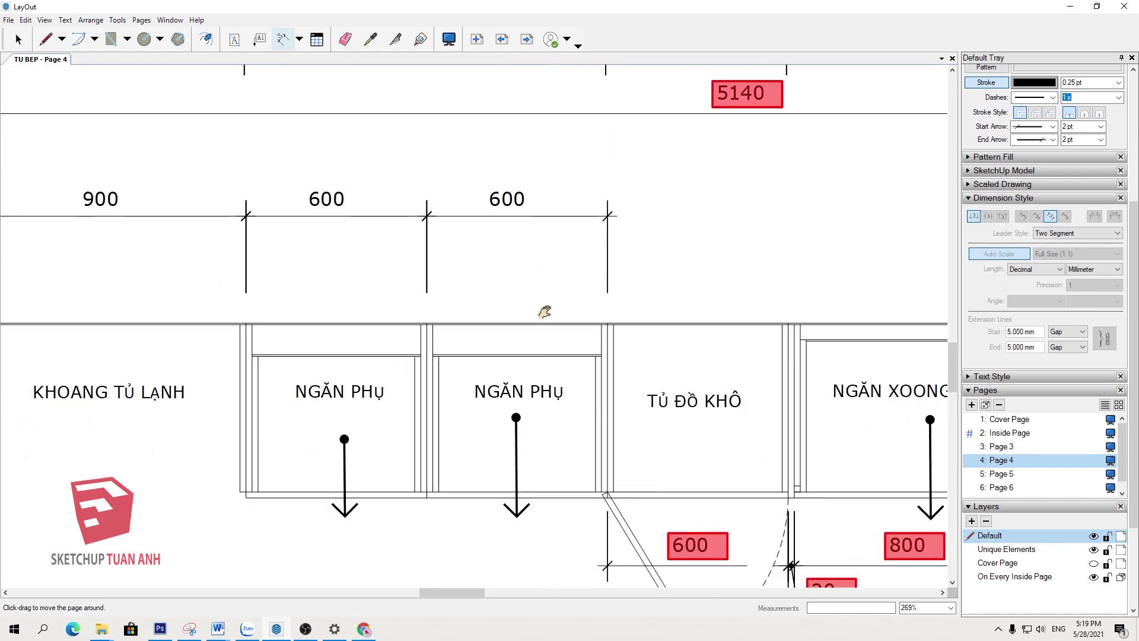
scroll(617, 314, down, 2)
click(615, 316)
scroll(620, 311, up, 1)
click(769, 315)
key(Escape)
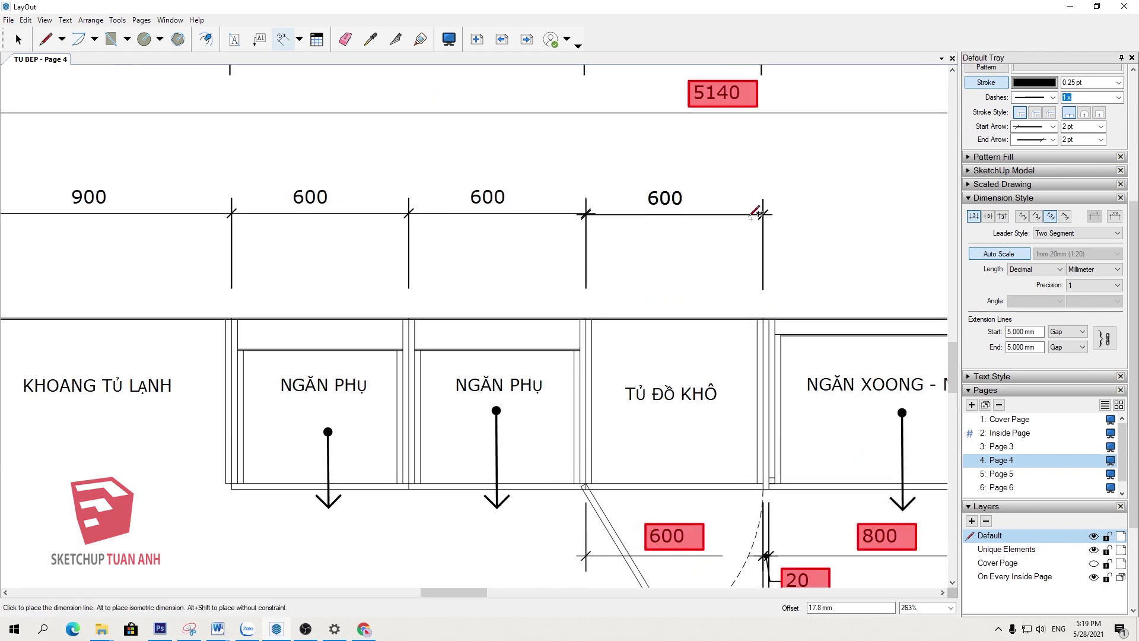
scroll(447, 343, up, 2)
scroll(400, 393, up, 2)
click(395, 398)
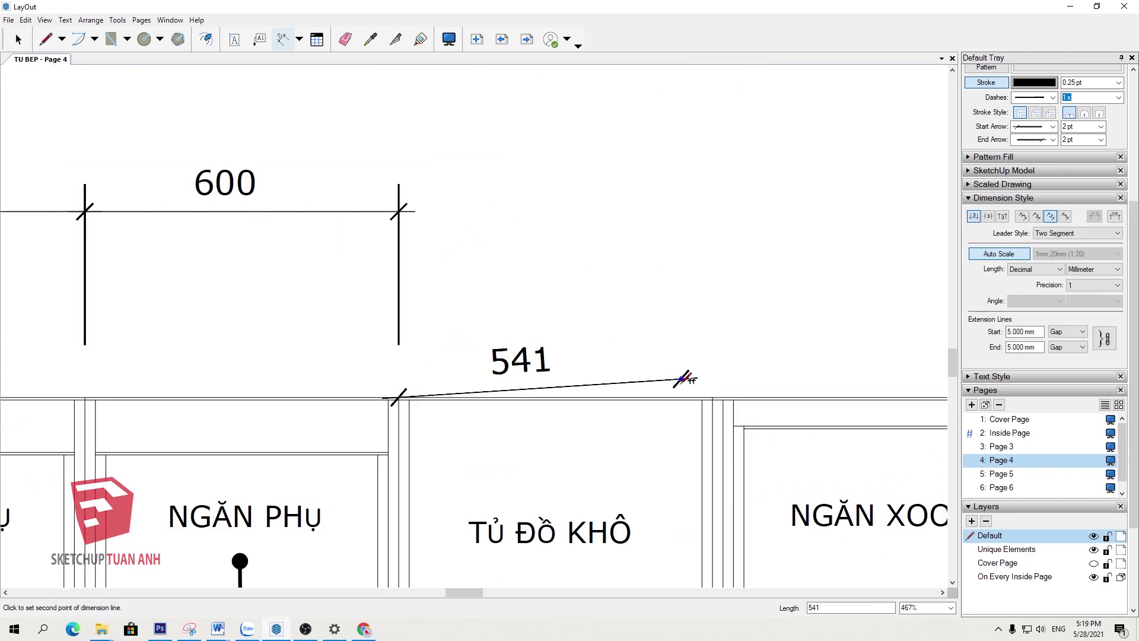
click(712, 398)
click(662, 209)
Continue the row with the 820 dimension and chain an 800 dimension at the sink cabinet
scroll(451, 291, down, 2)
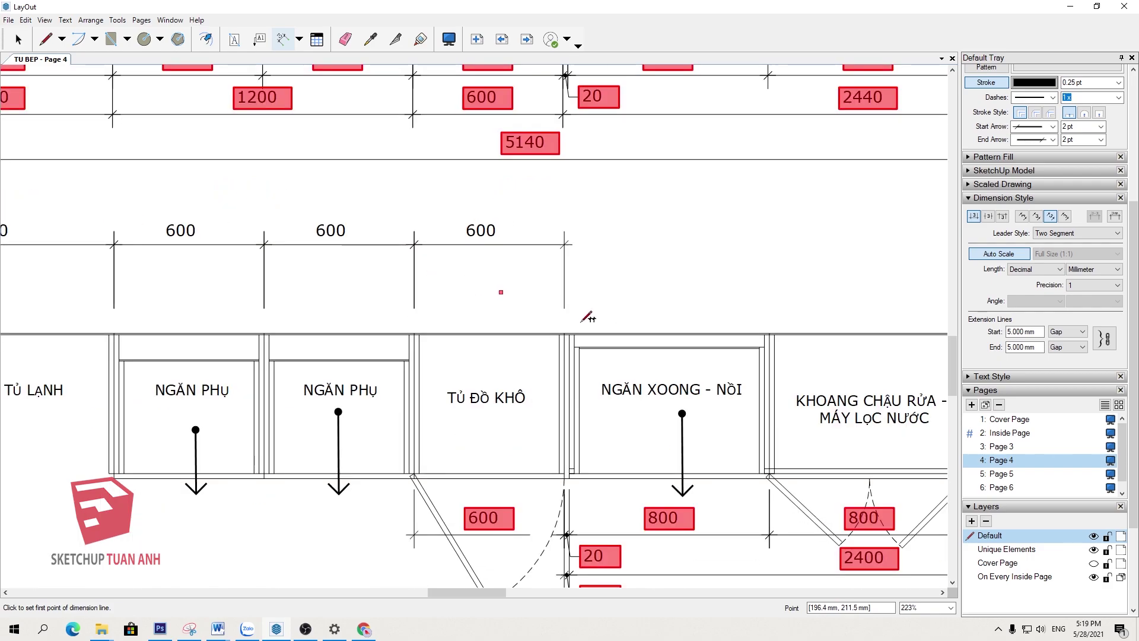
scroll(482, 325, down, 1)
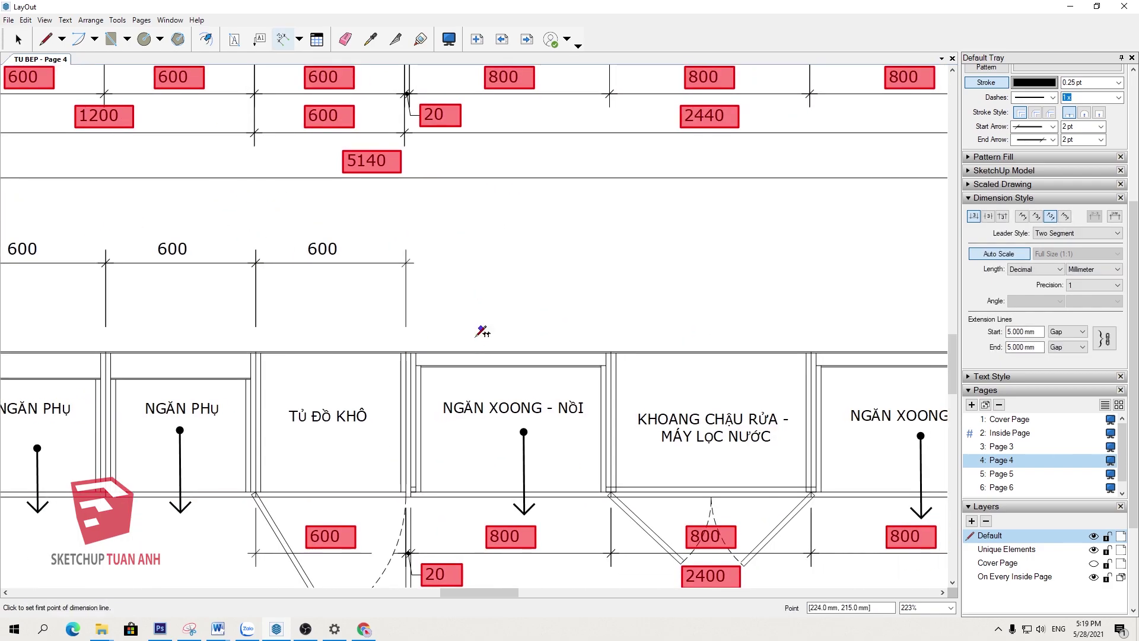
scroll(547, 290, up, 3)
scroll(622, 304, up, 2)
scroll(659, 324, up, 1)
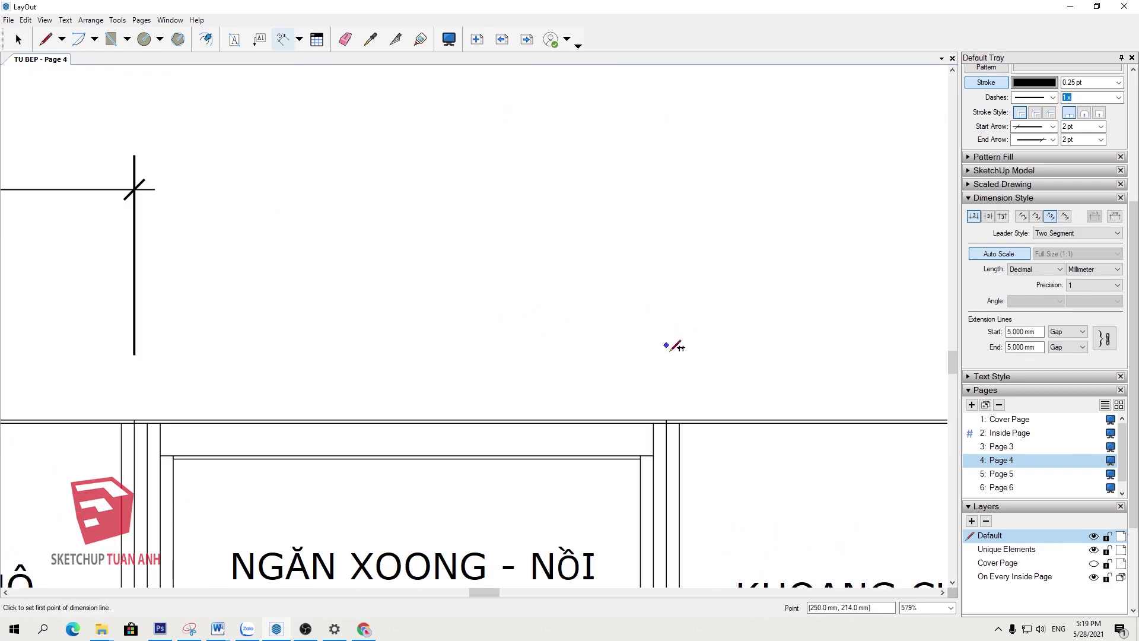
click(667, 419)
scroll(641, 392, down, 1)
middle_drag(410, 253, 551, 423)
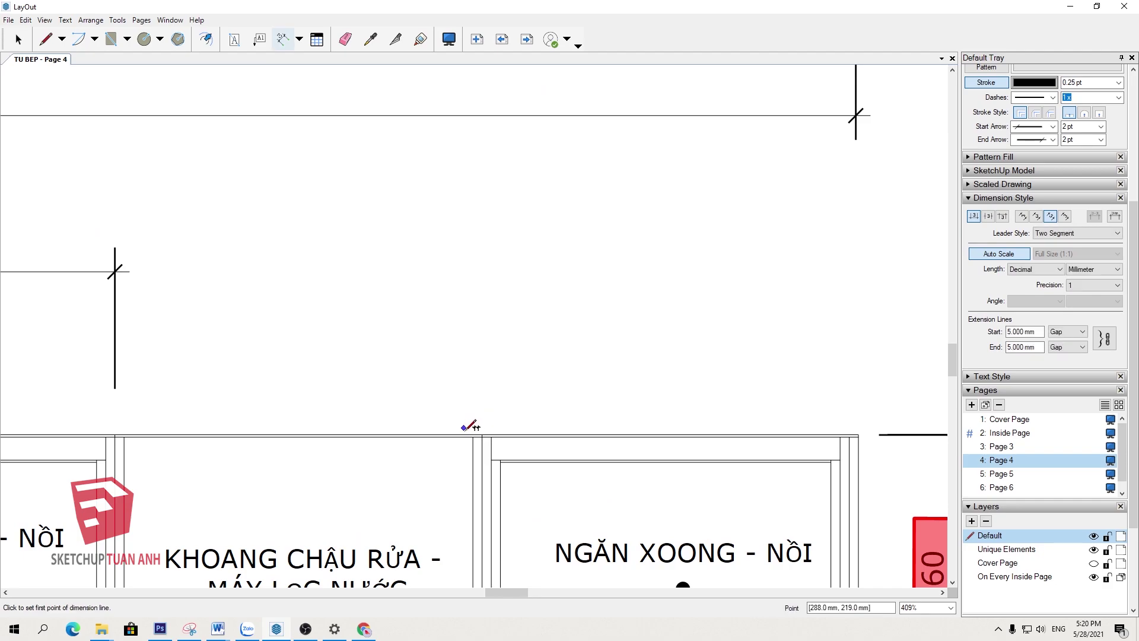
double_click(482, 436)
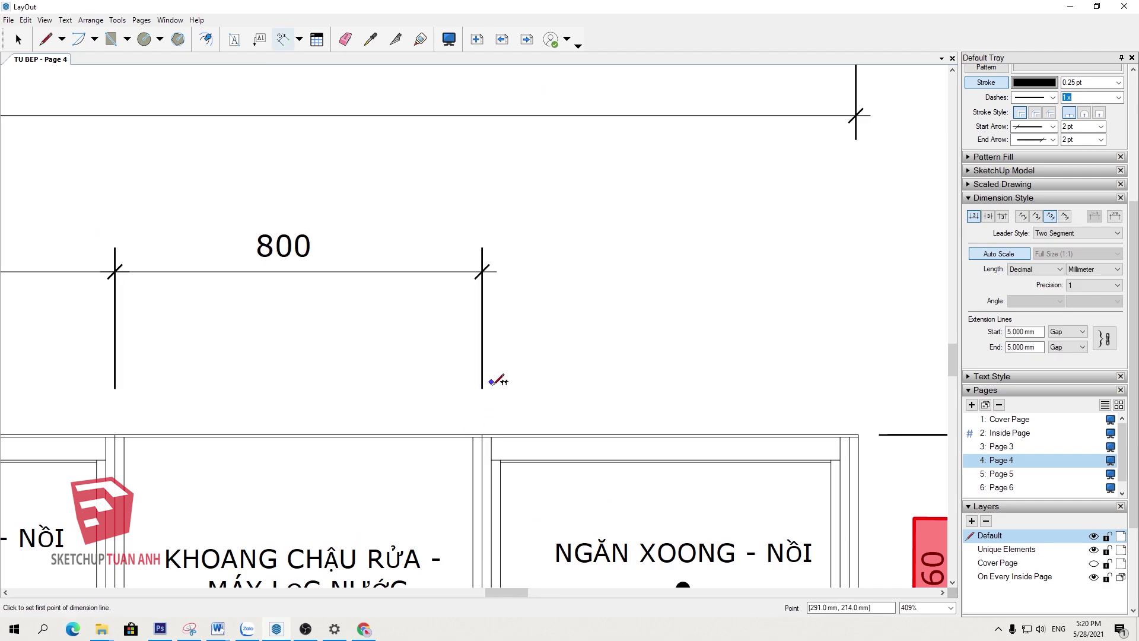
Dimension the 780 span across the next cabinet top
scroll(510, 338, down, 4)
scroll(522, 321, up, 3)
scroll(534, 305, down, 1)
scroll(420, 453, up, 3)
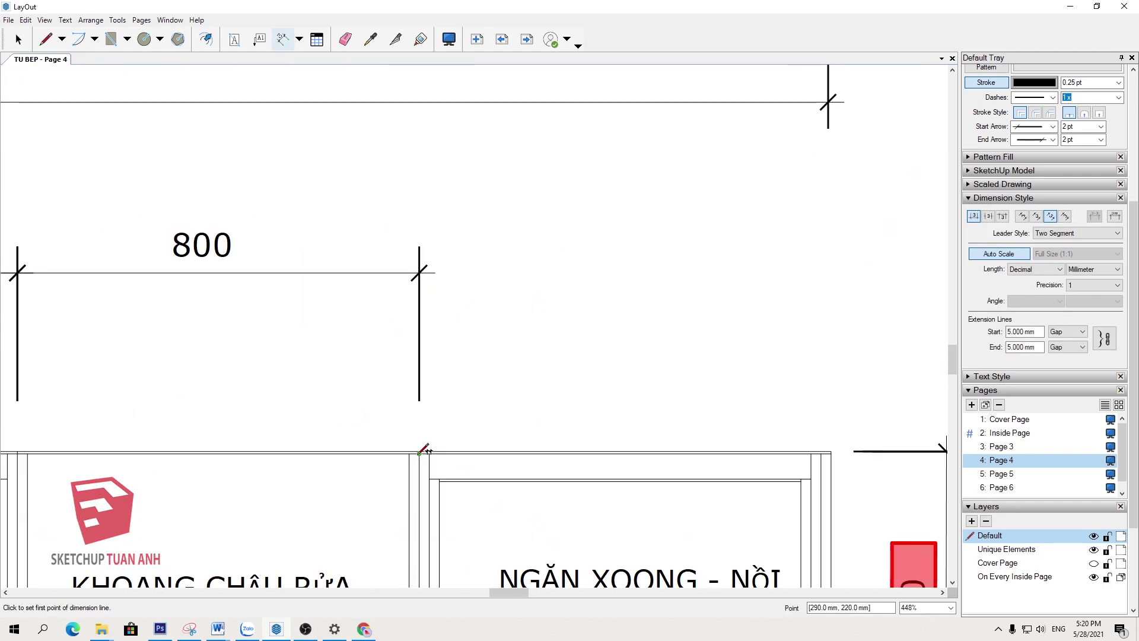
click(419, 452)
click(811, 452)
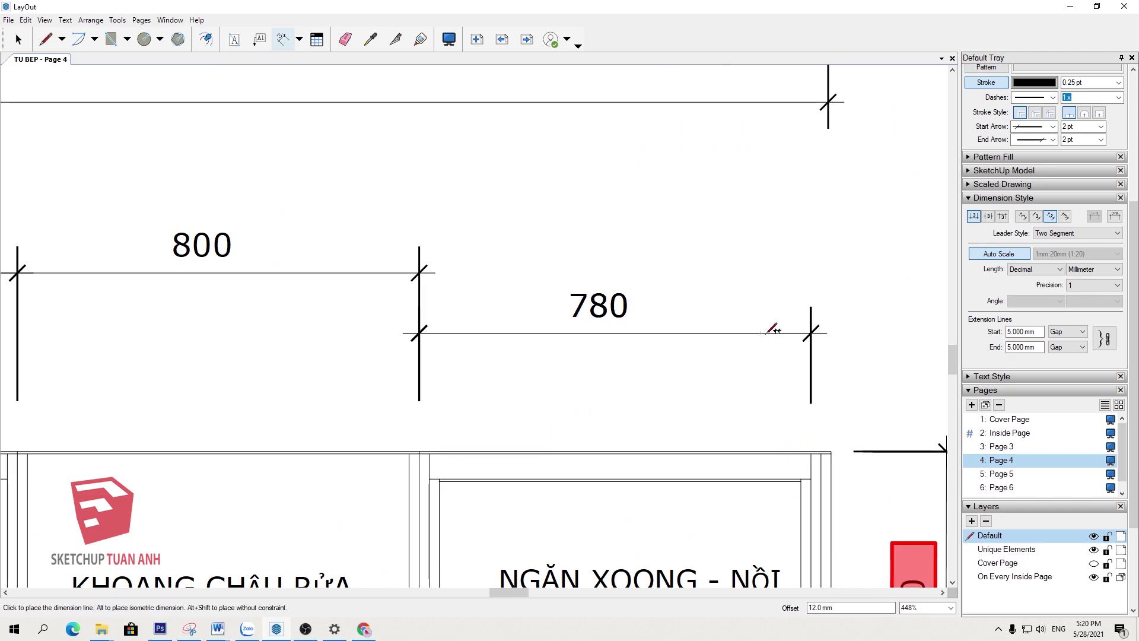
click(771, 326)
Delete the misplaced 780 dimension and cancel a wrong restart point
middle_drag(647, 378, 520, 375)
key(space)
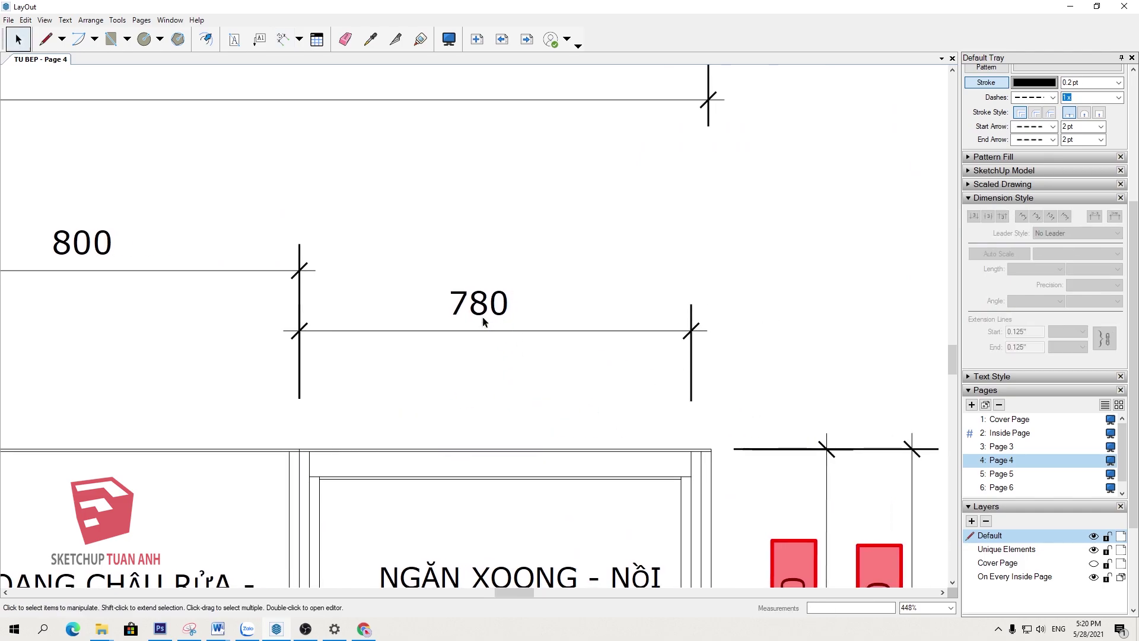
click(483, 315)
key(Delete)
middle_drag(434, 378, 409, 374)
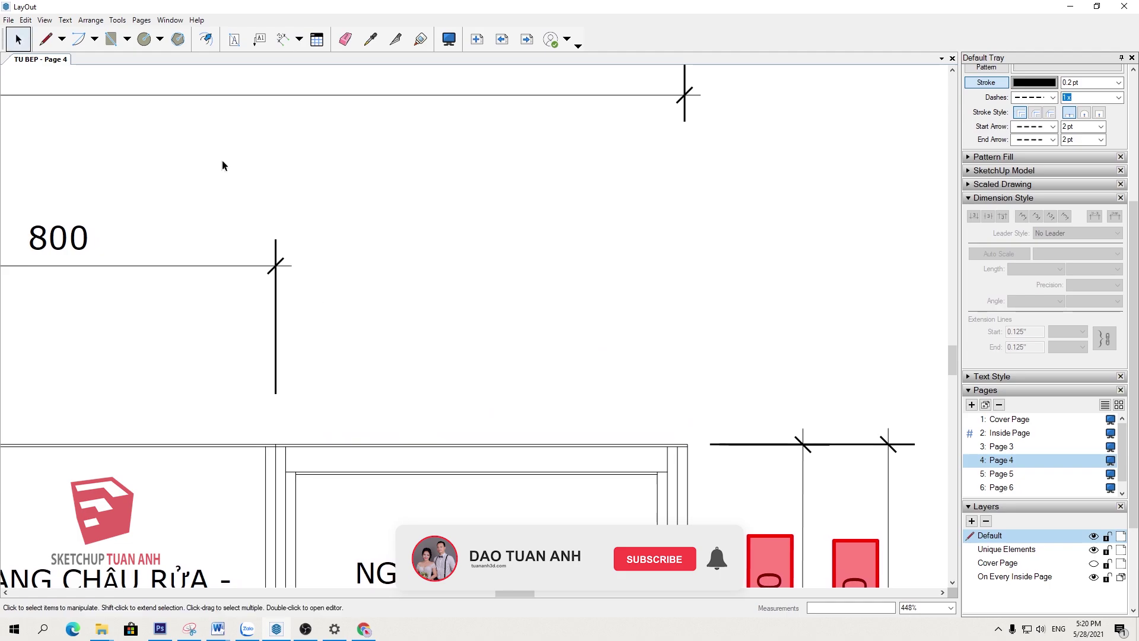
click(281, 41)
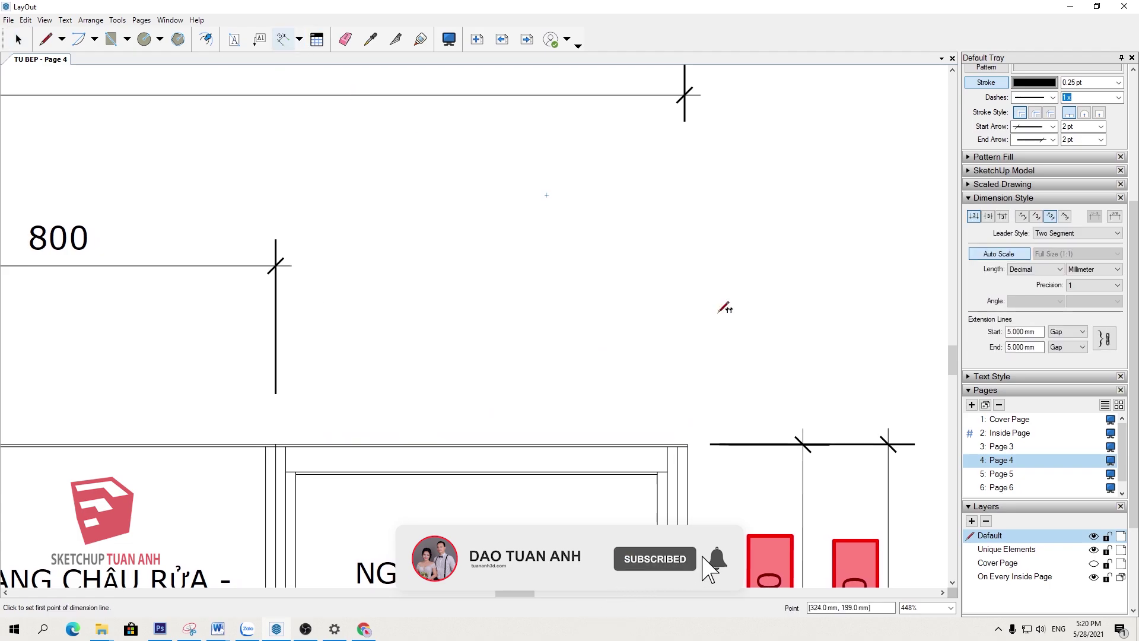
click(669, 446)
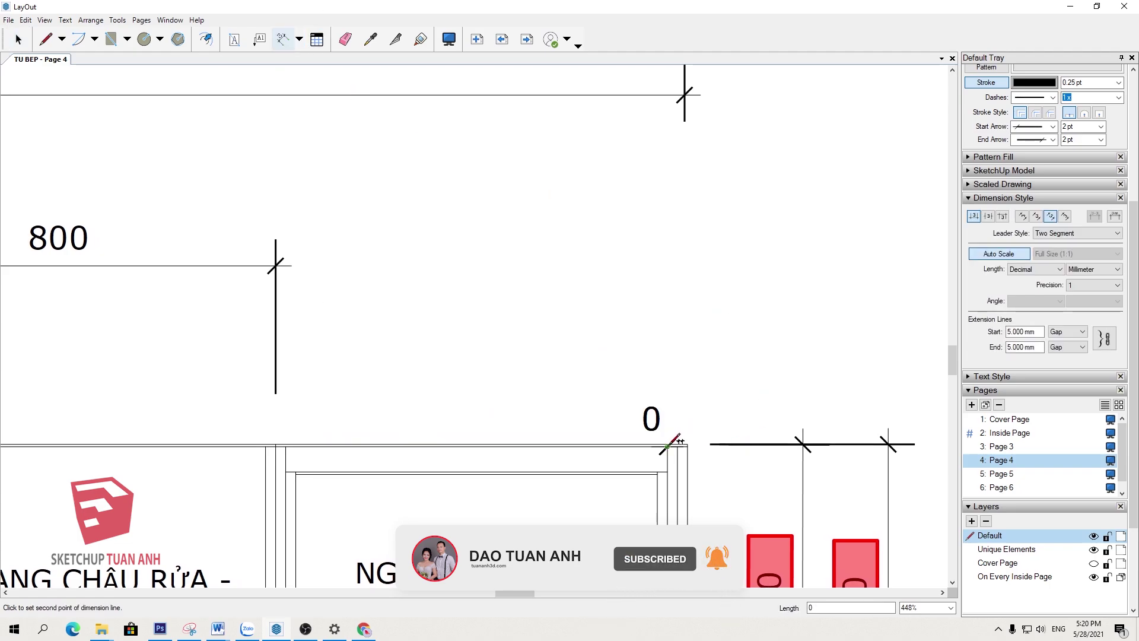
key(Escape)
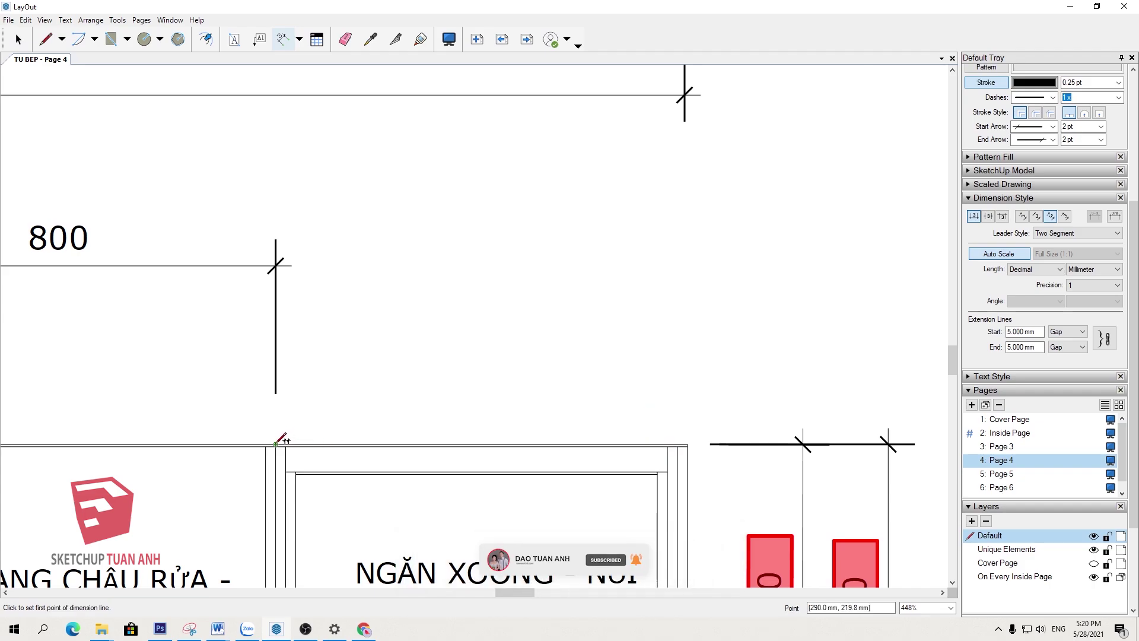
Redraw the 780 dimension level with the 800 and chain a 40 dimension after it
click(275, 444)
click(667, 445)
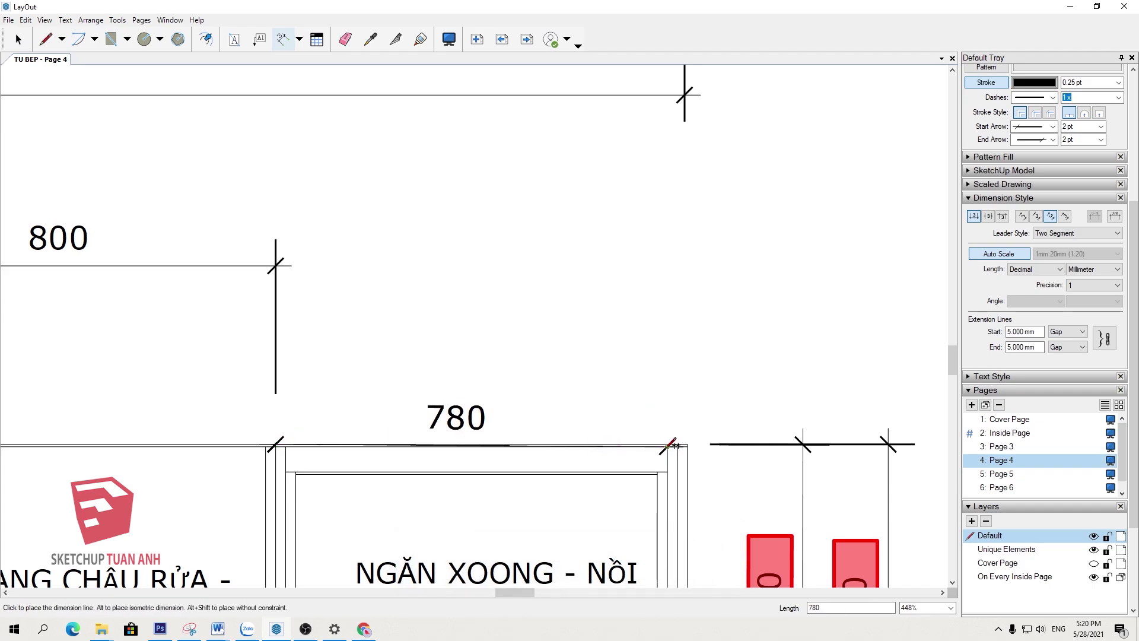
click(548, 266)
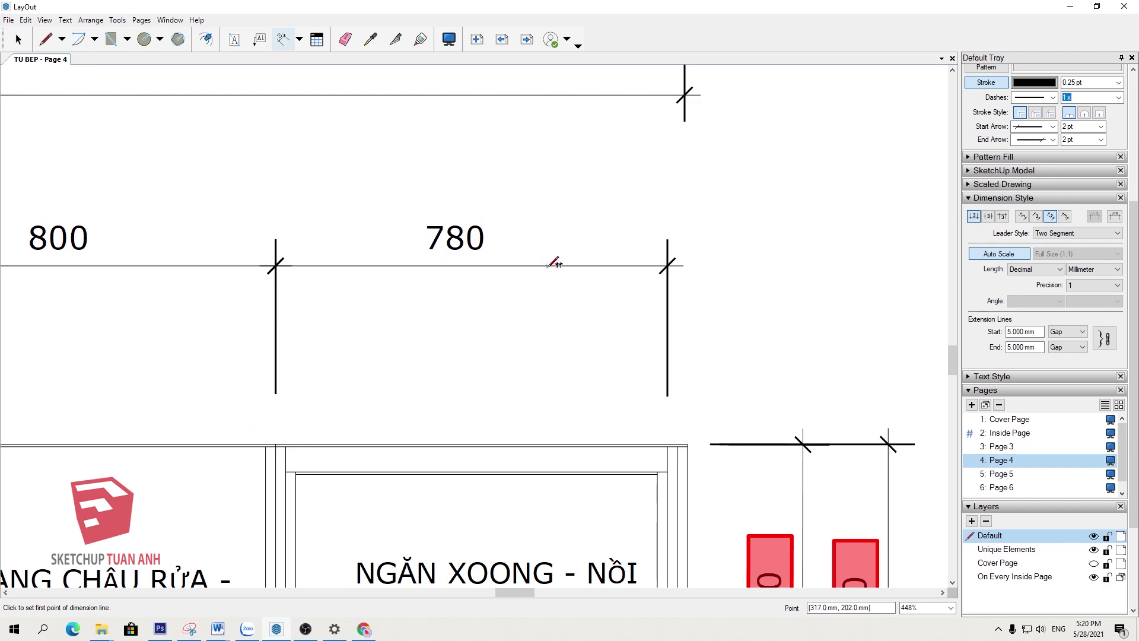
double_click(687, 443)
key(space)
scroll(694, 234, down, 3)
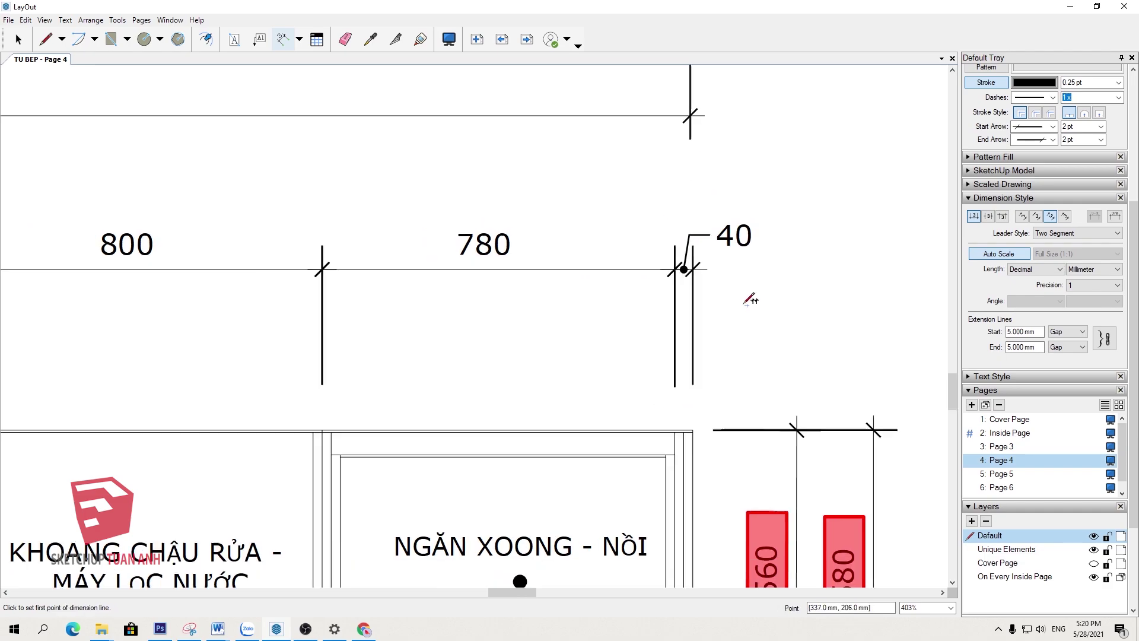
scroll(750, 297, down, 5)
middle_drag(303, 395, 333, 355)
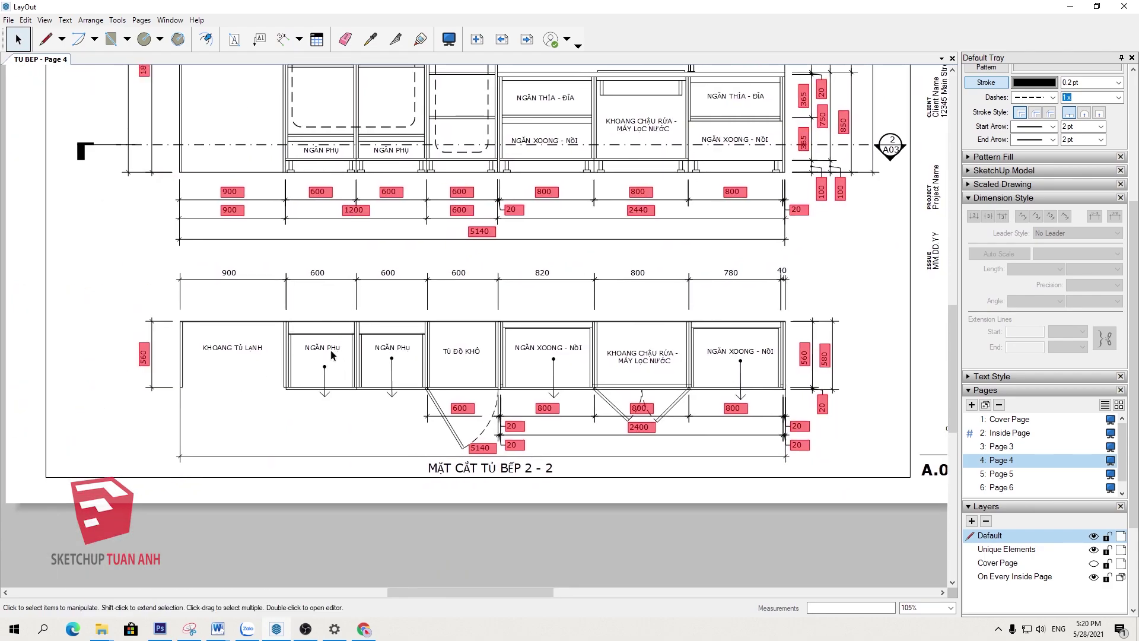
scroll(273, 291, up, 1)
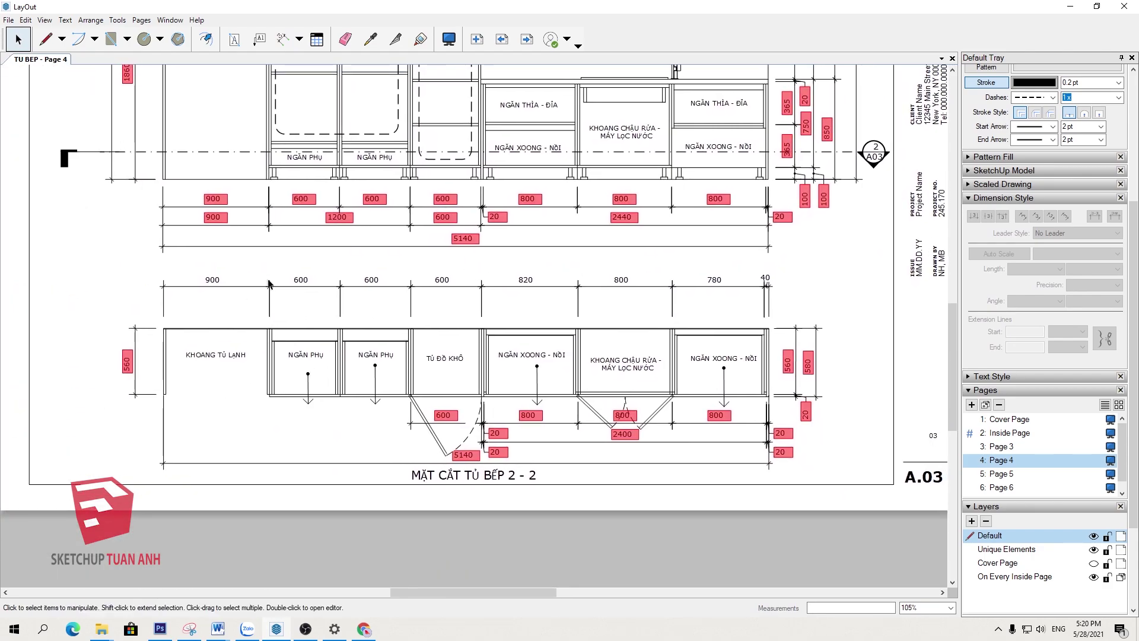
scroll(234, 291, up, 1)
scroll(220, 321, up, 1)
middle_drag(217, 324, 184, 330)
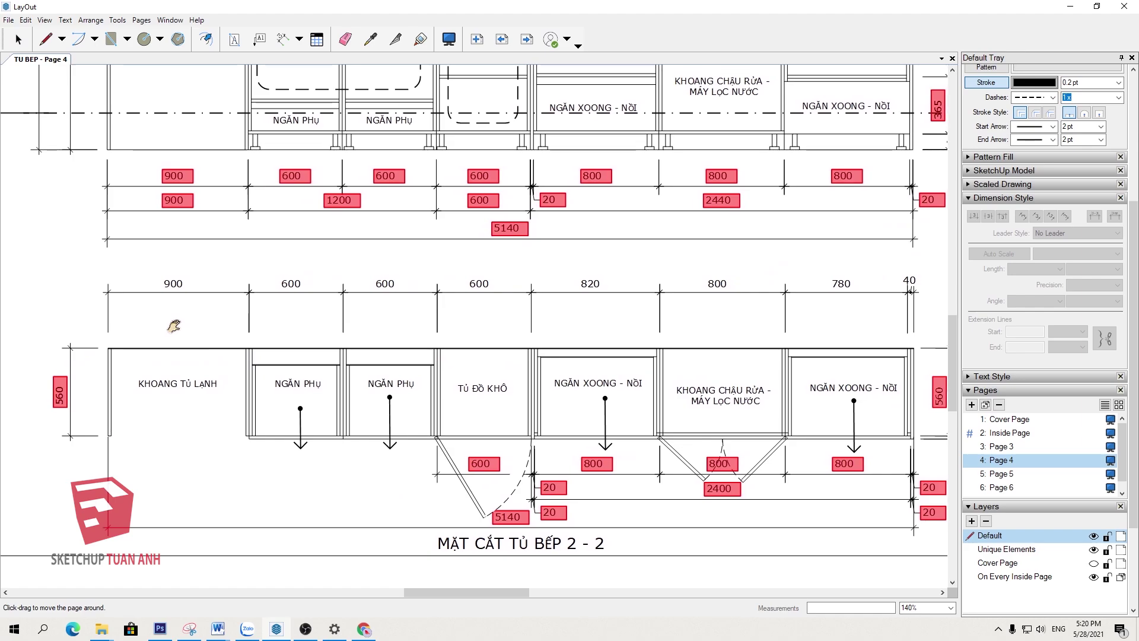
click(173, 294)
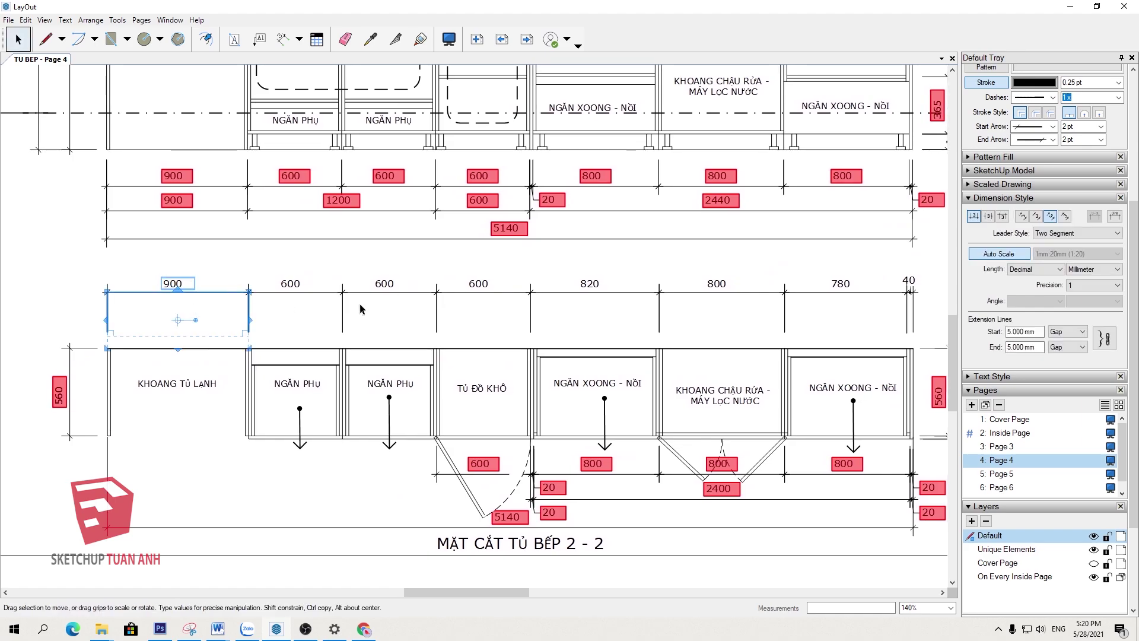
click(53, 280)
scroll(134, 249, down, 2)
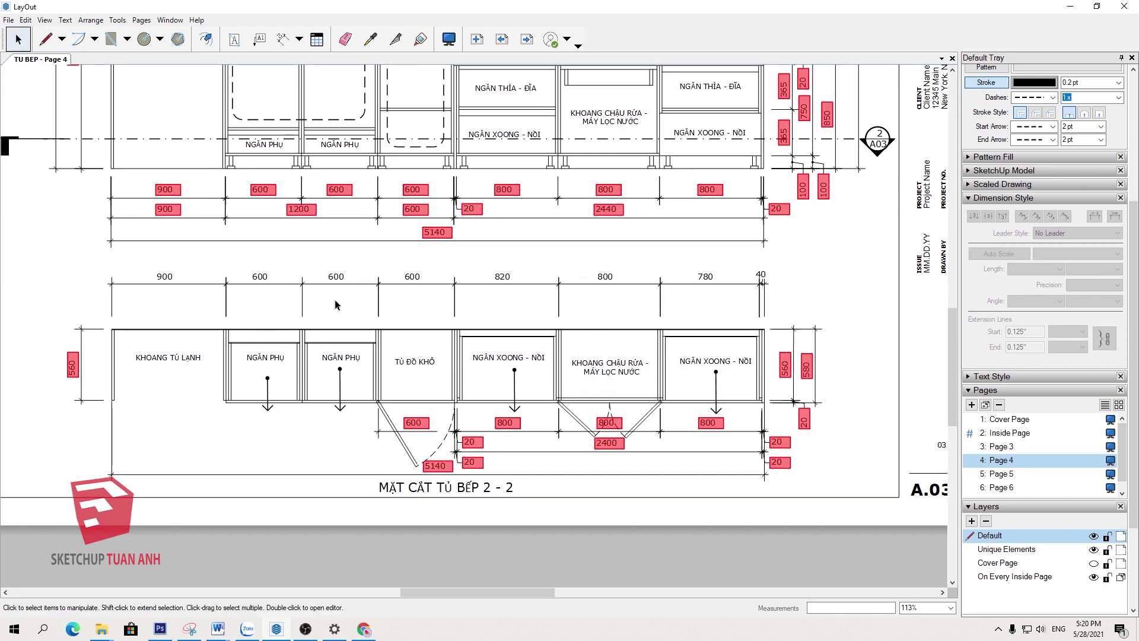
middle_drag(335, 305, 337, 312)
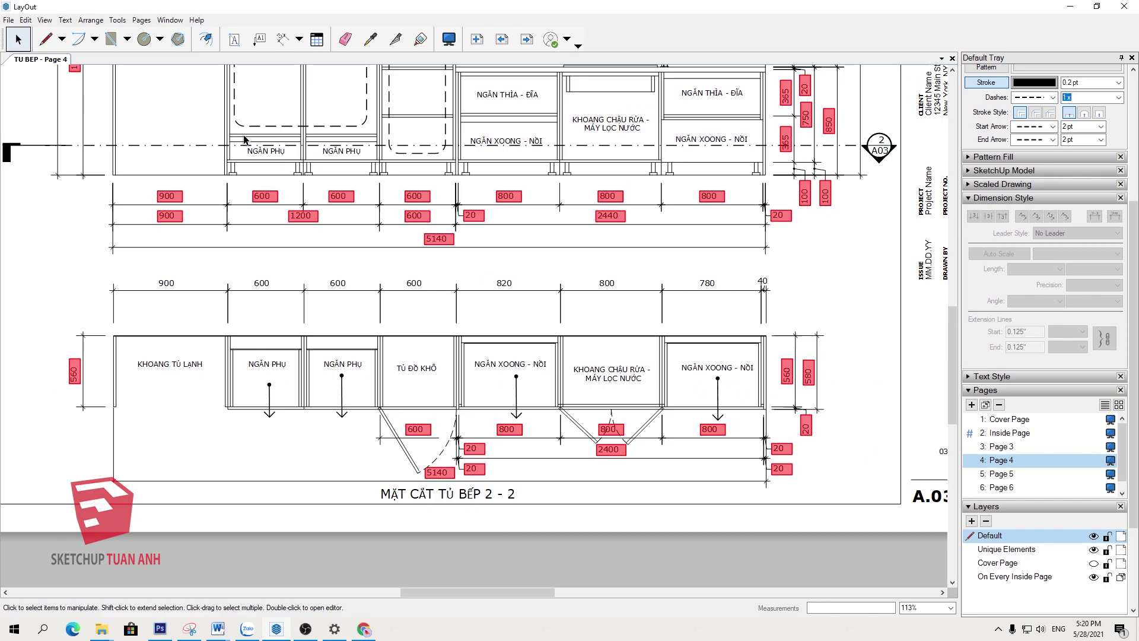
click(108, 41)
scroll(502, 310, up, 1)
middle_drag(502, 310, 482, 356)
drag(43, 353, 809, 377)
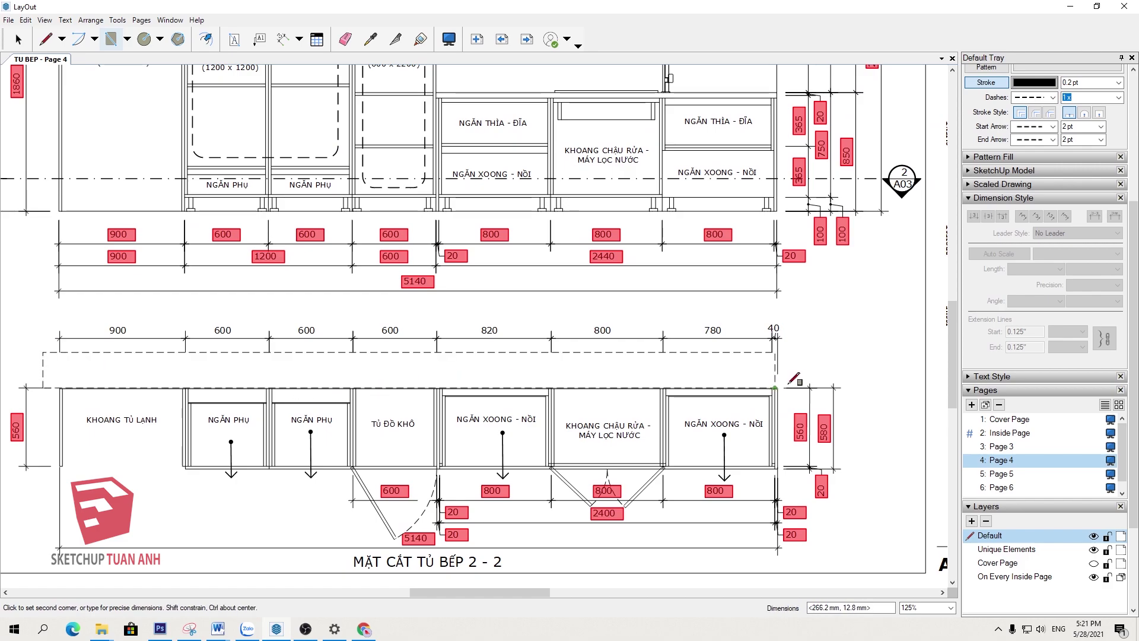
key(space)
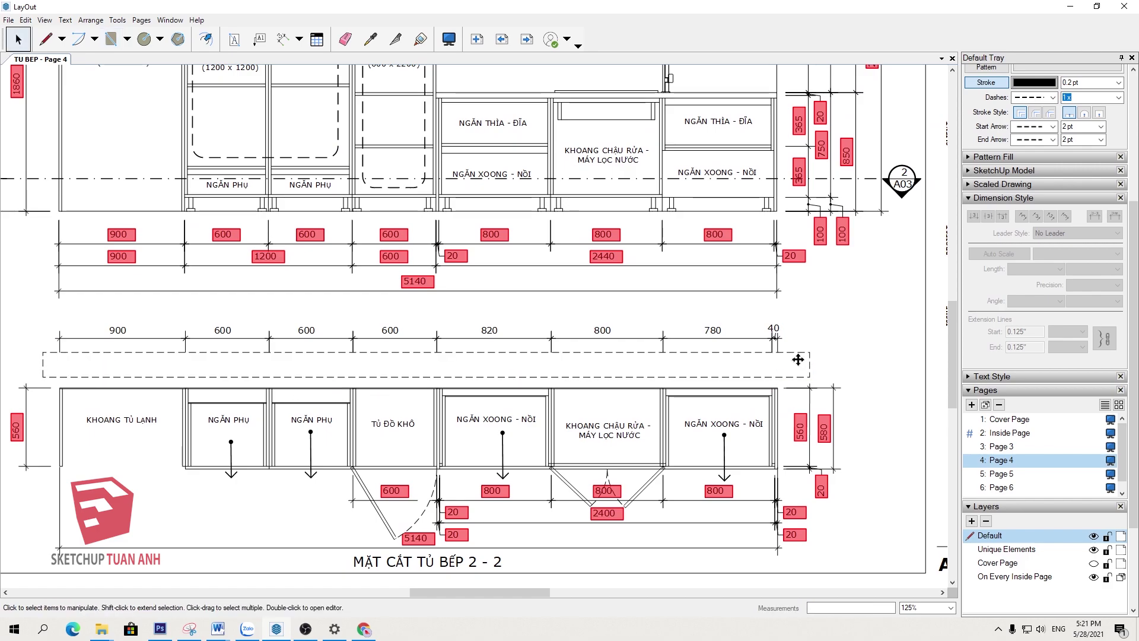
click(798, 363)
key(Up)
key(Up)
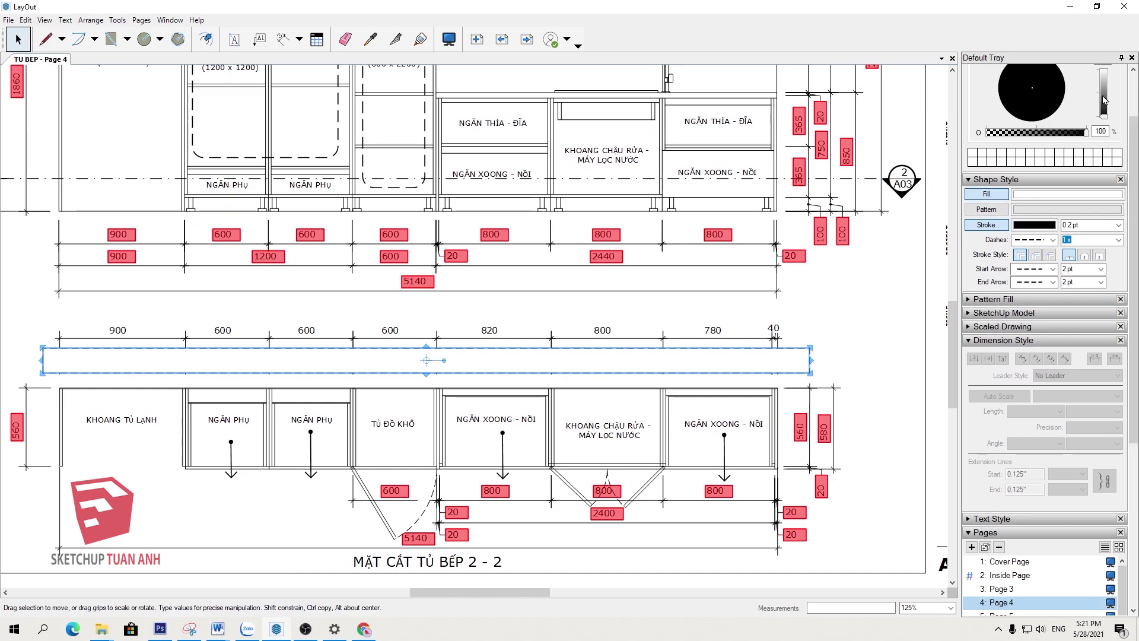
scroll(872, 362, up, 1)
click(860, 387)
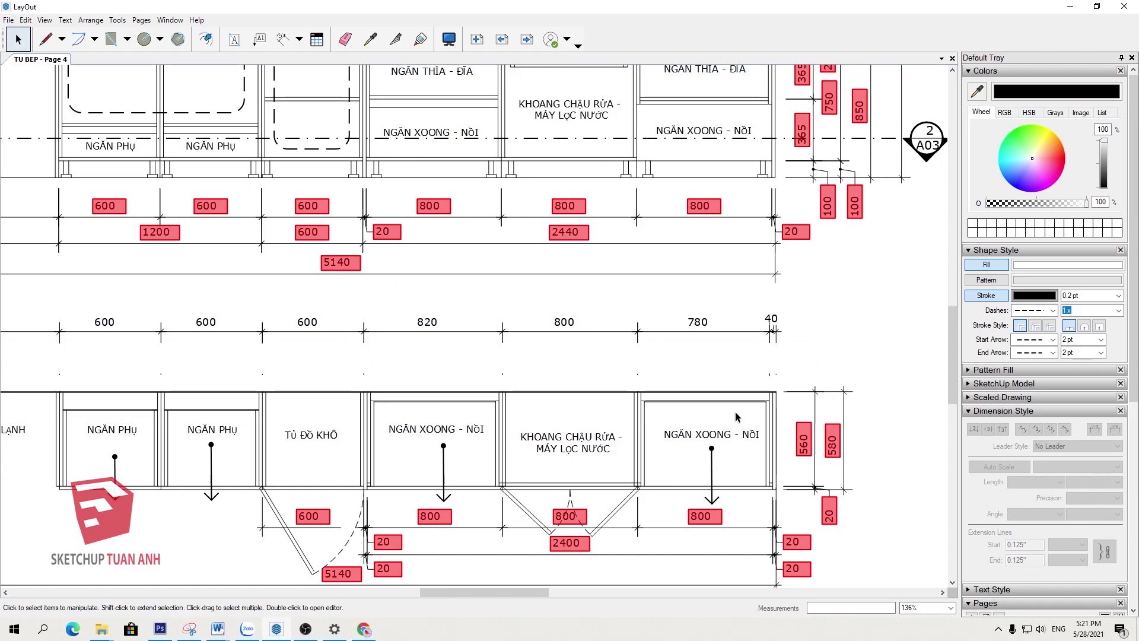
scroll(547, 377, down, 2)
scroll(450, 374, up, 2)
click(451, 374)
scroll(445, 375, up, 3)
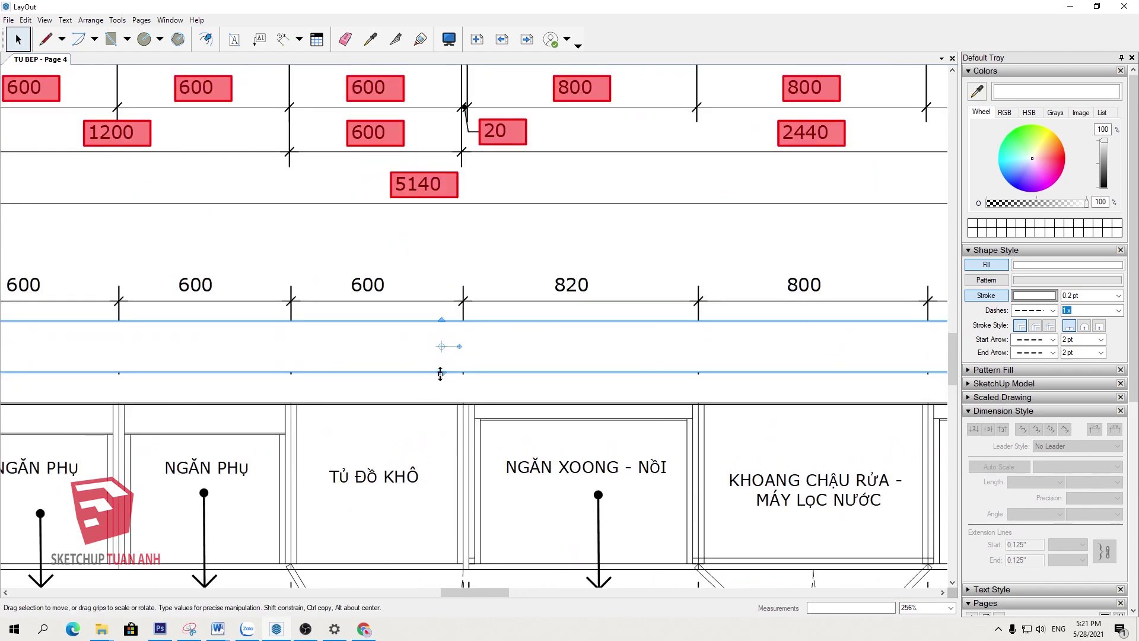
drag(440, 374, 440, 396)
scroll(446, 395, down, 5)
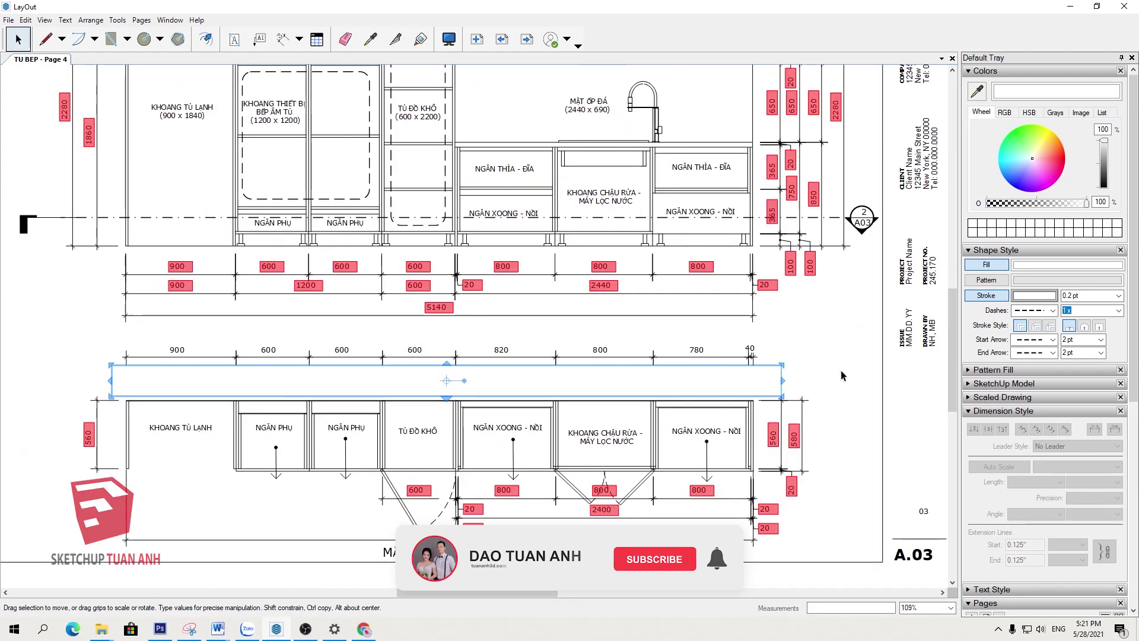
click(842, 375)
click(774, 380)
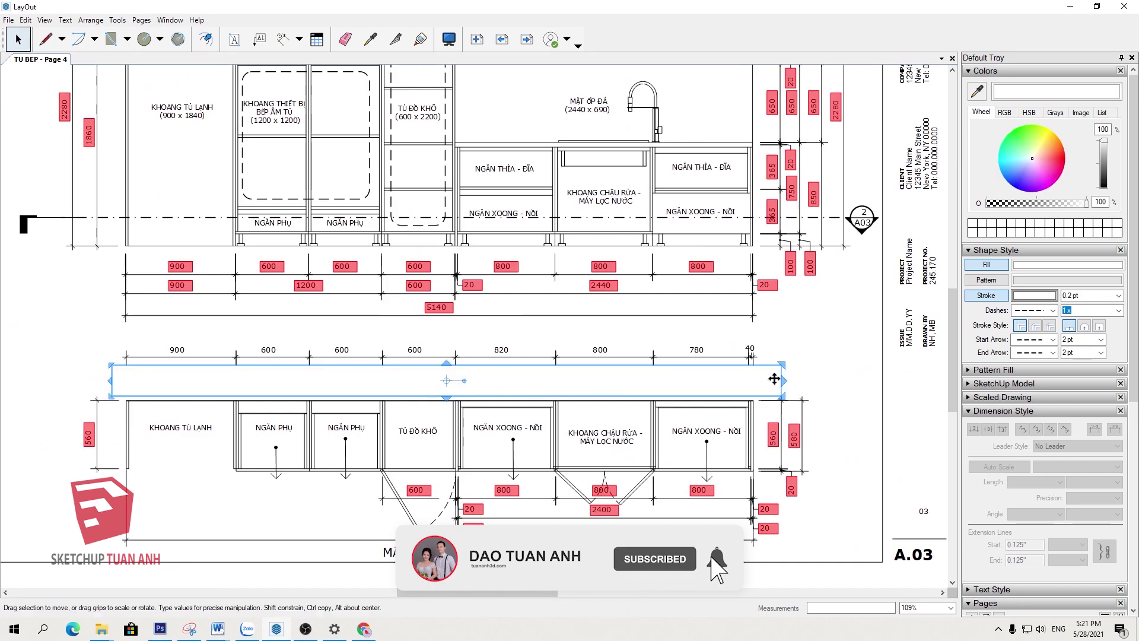
key(Delete)
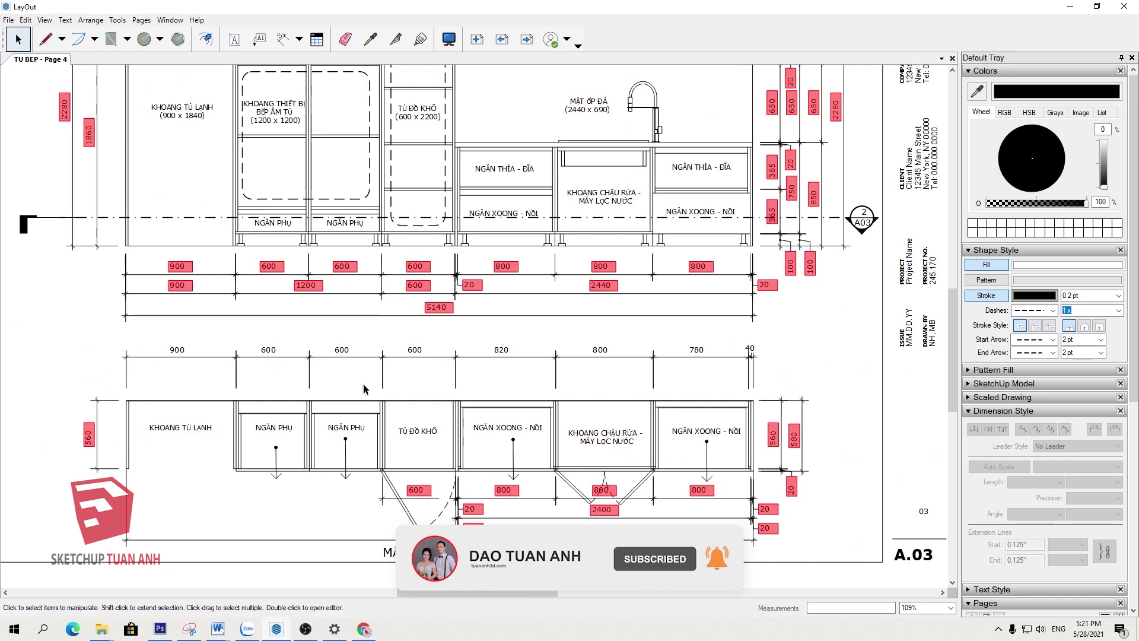
scroll(365, 389, up, 1)
scroll(158, 318, up, 1)
click(159, 317)
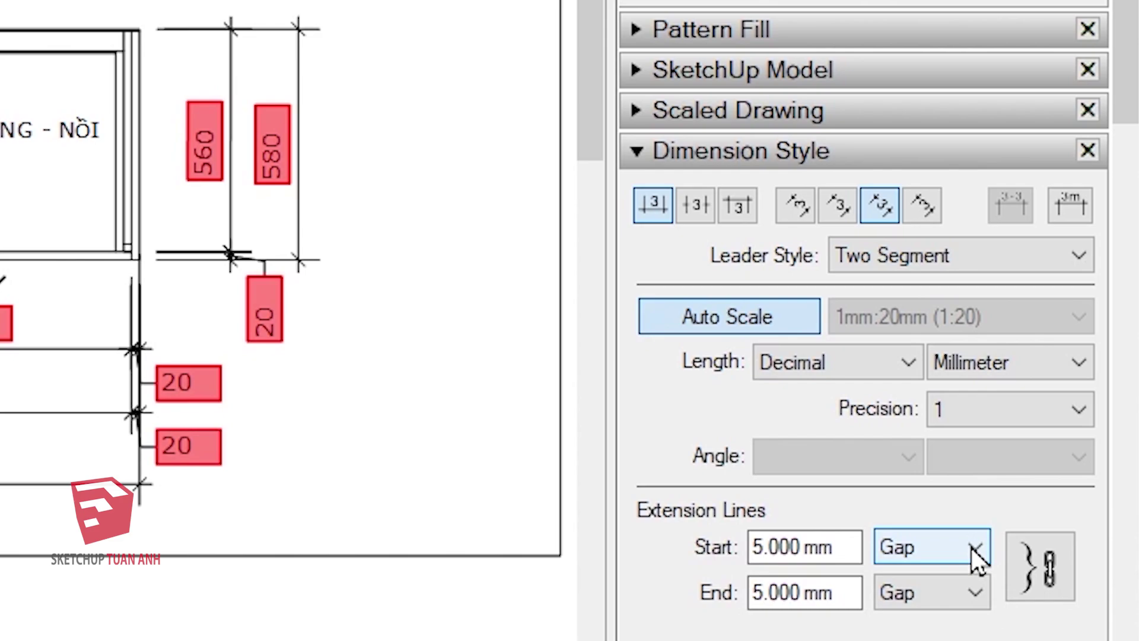
Switch the 900 dimension's extension lines from Gap to Length 5 mm, then deselect it
click(977, 547)
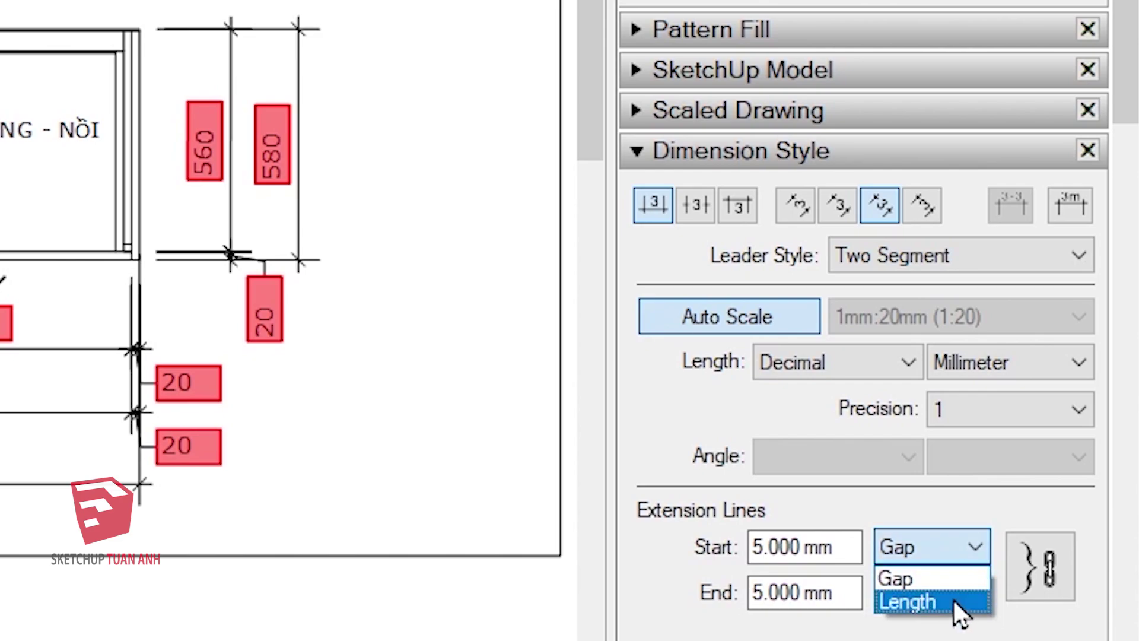
click(953, 600)
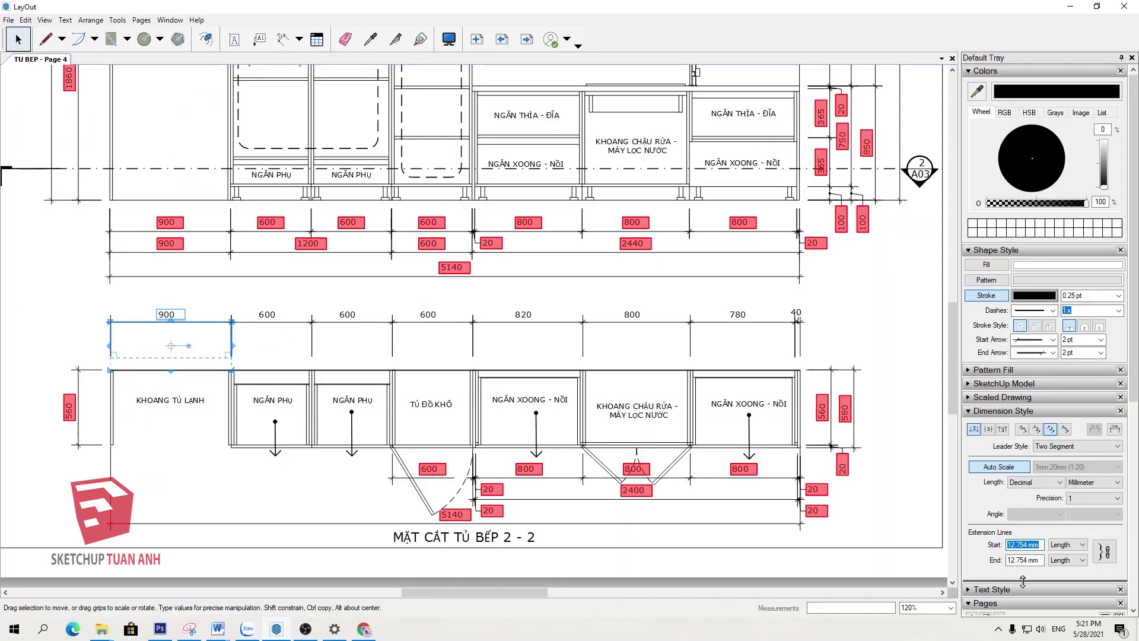
text(5)
click(1016, 564)
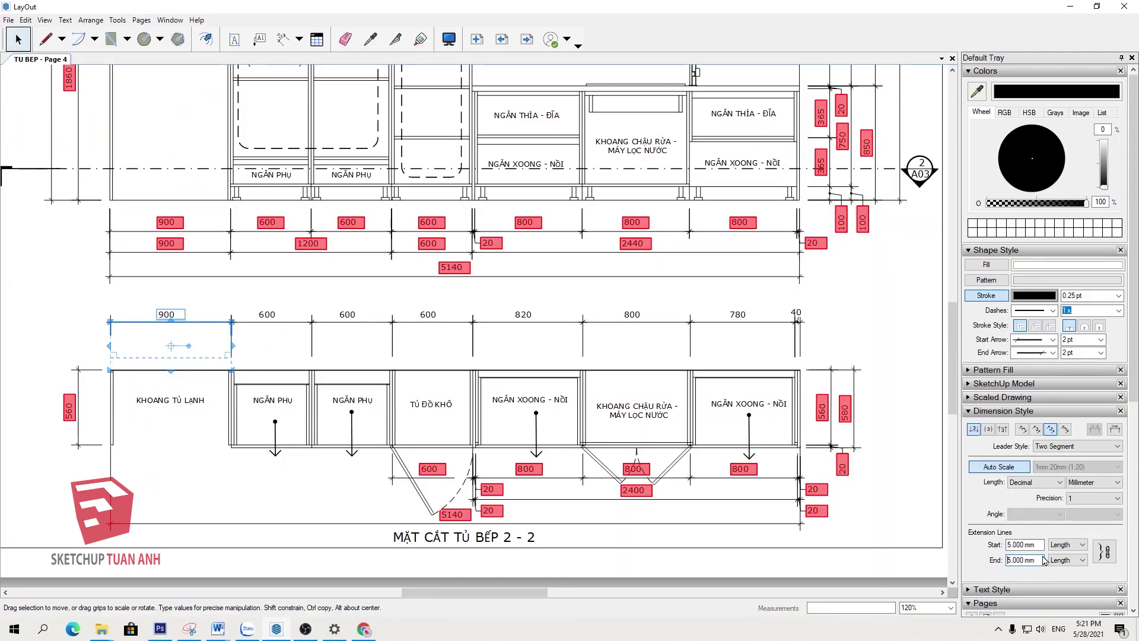
scroll(198, 339, up, 2)
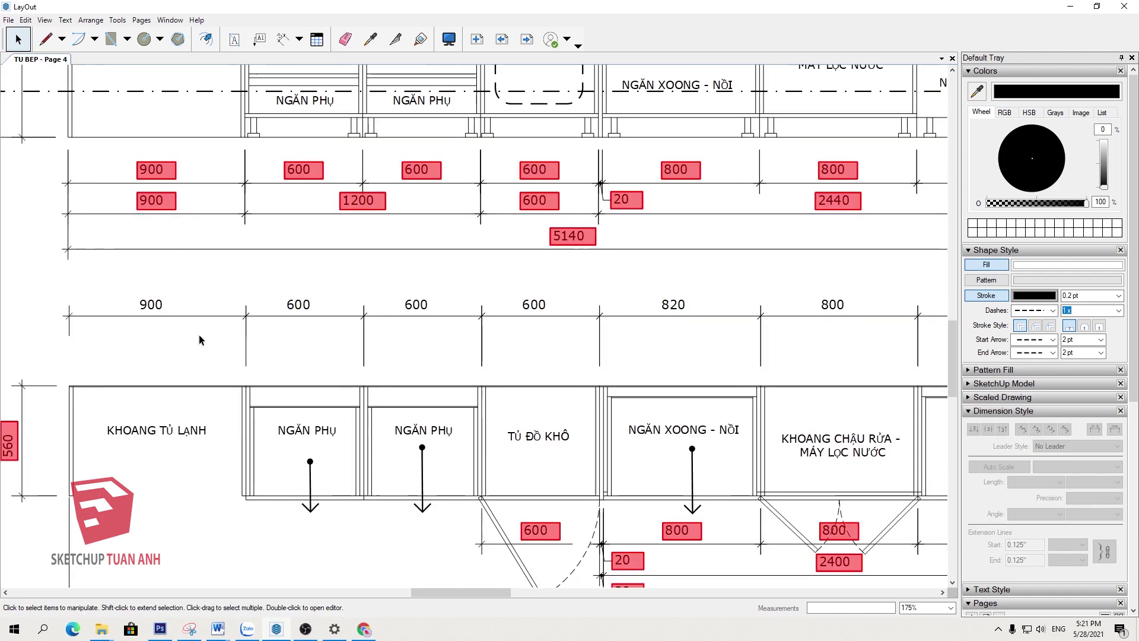
scroll(282, 331, up, 2)
scroll(293, 356, up, 2)
scroll(294, 362, down, 2)
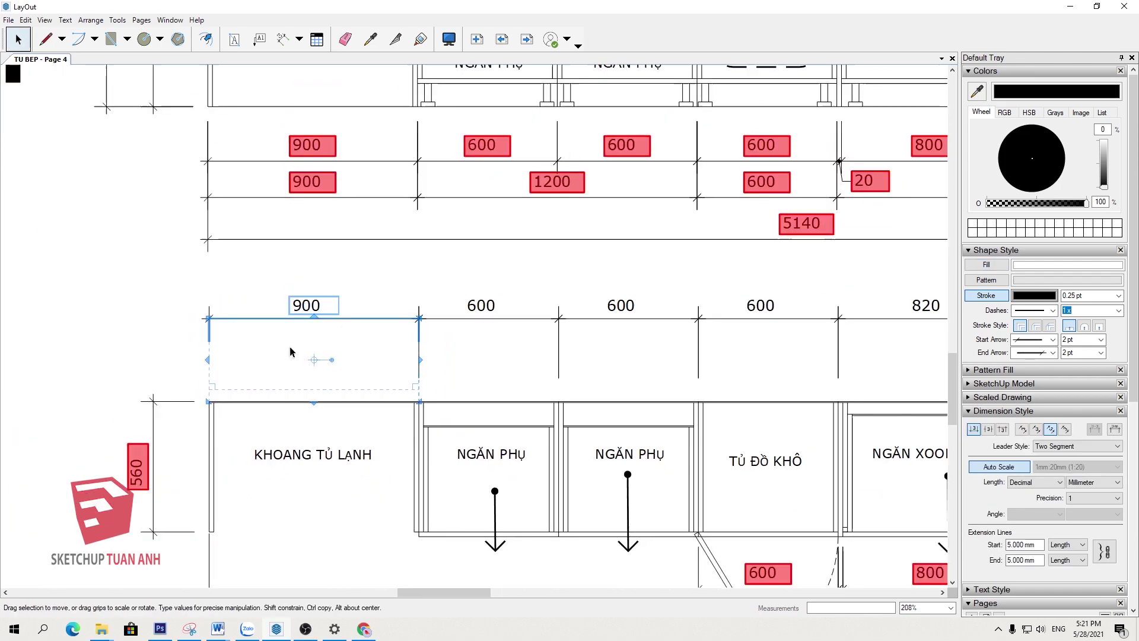
scroll(289, 346, down, 6)
click(93, 313)
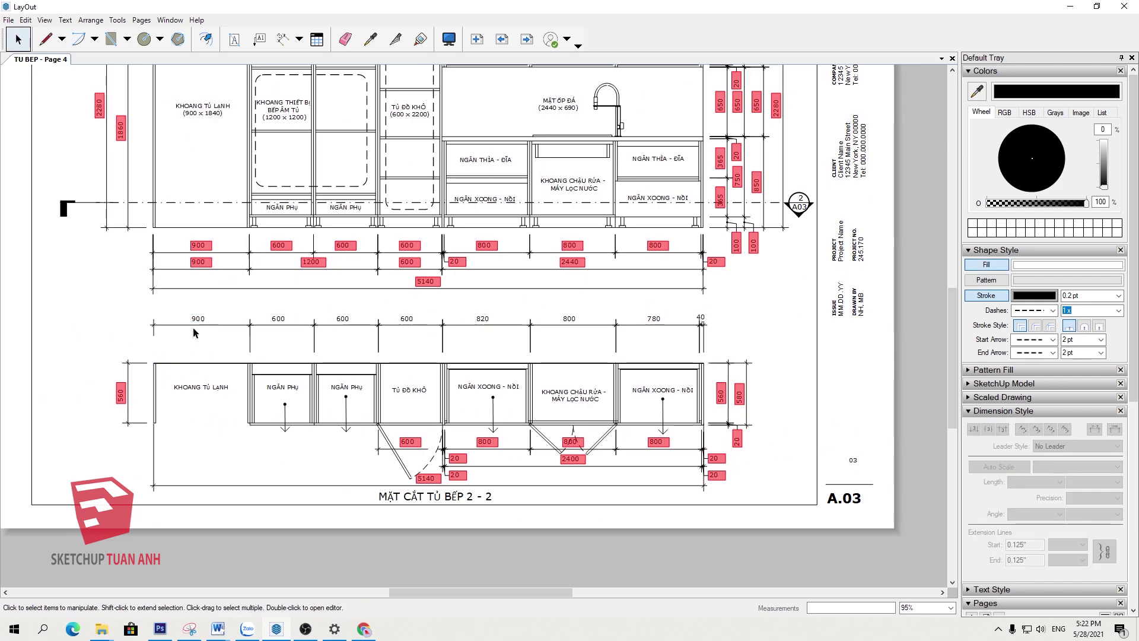
scroll(194, 327, up, 1)
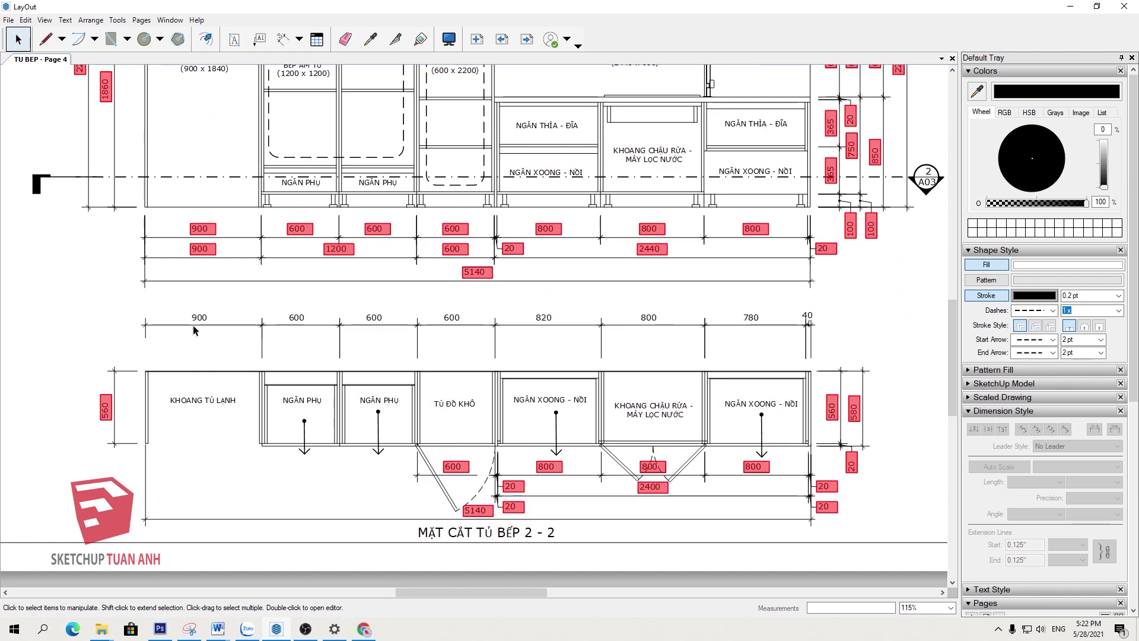
With the Dimension tool active, set new dimensions' extension lines to Length
click(282, 39)
click(1083, 546)
click(1060, 563)
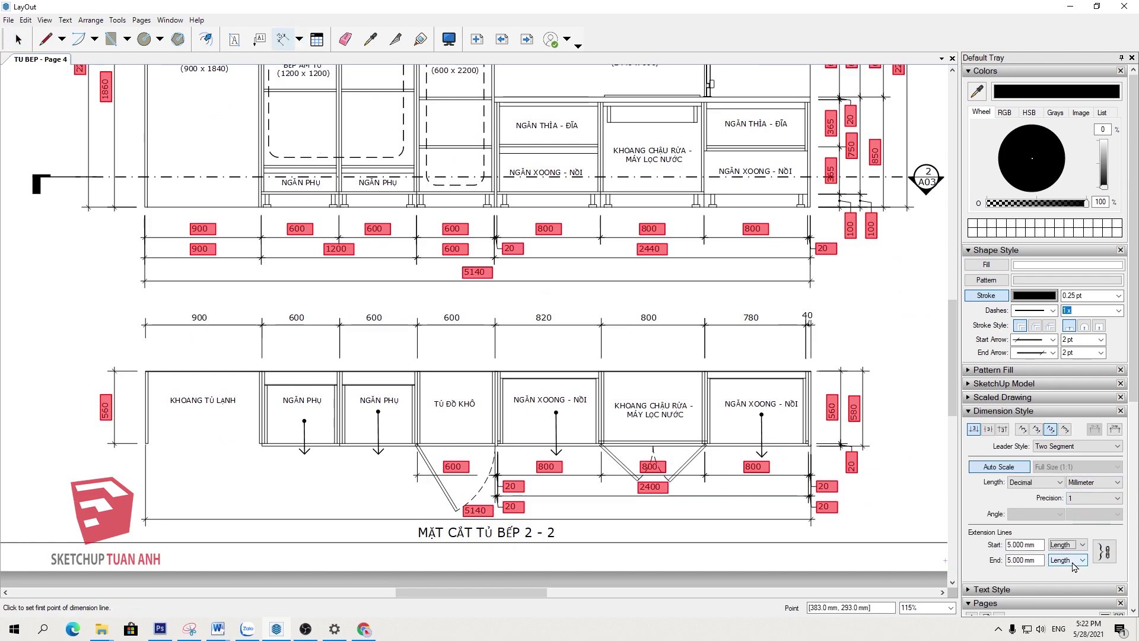
scroll(712, 356, down, 1)
scroll(389, 389, up, 1)
Draw test dimensions 25, 32 and 34 beside the sheet, then pan back to the cabinets
click(458, 394)
click(528, 394)
click(529, 339)
click(544, 390)
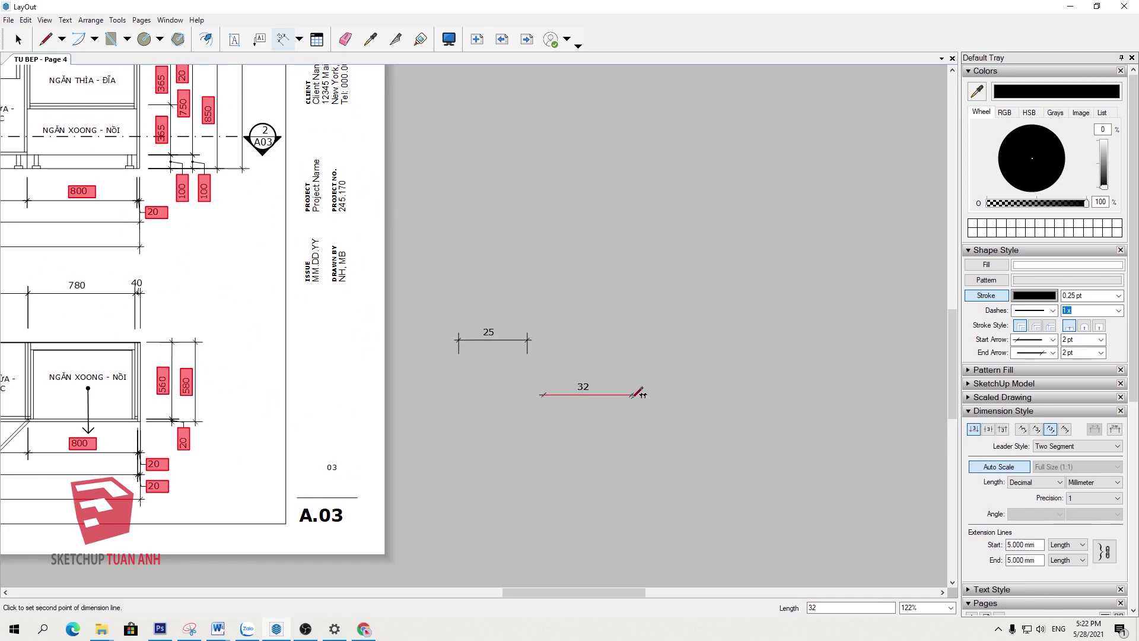
click(632, 390)
click(640, 356)
click(644, 444)
click(739, 443)
click(739, 396)
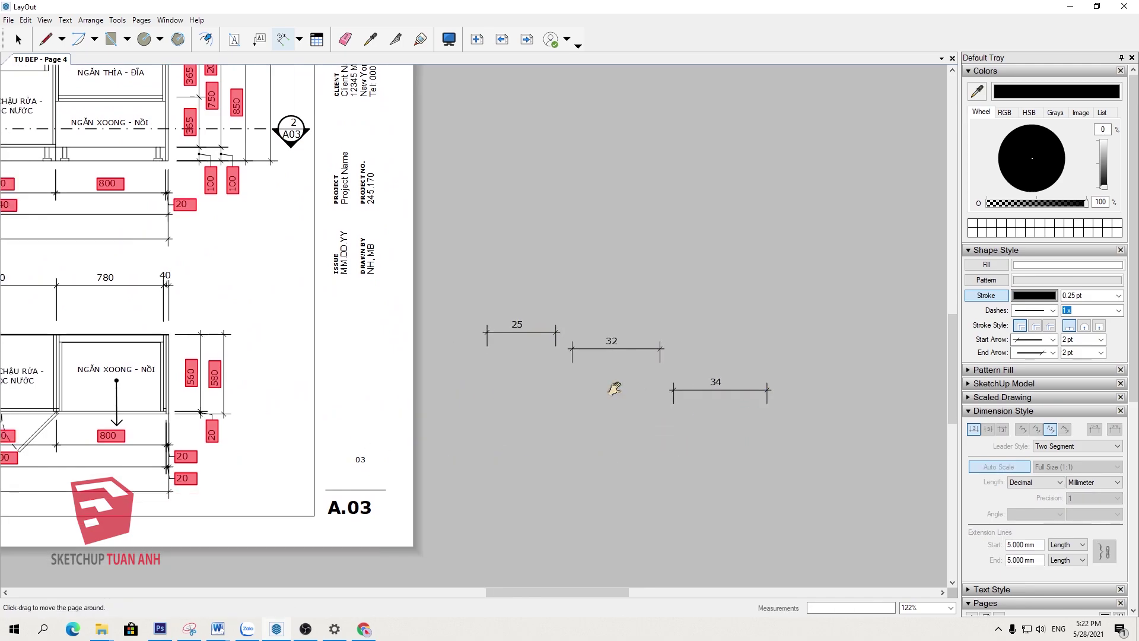
middle_drag(83, 380, 830, 387)
middle_drag(217, 340, 394, 369)
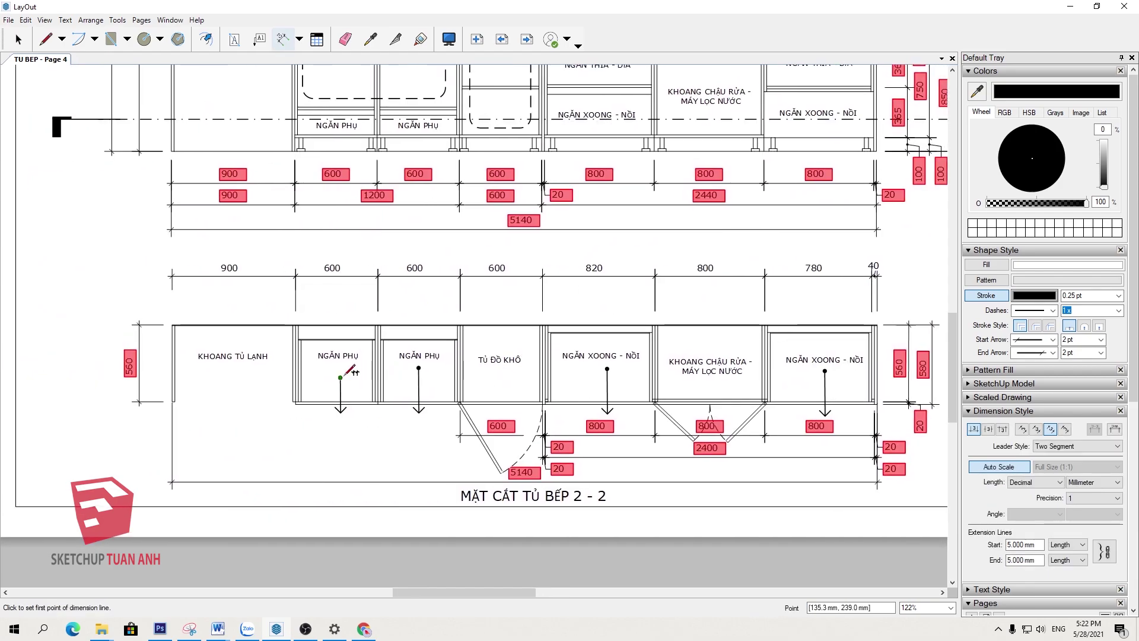